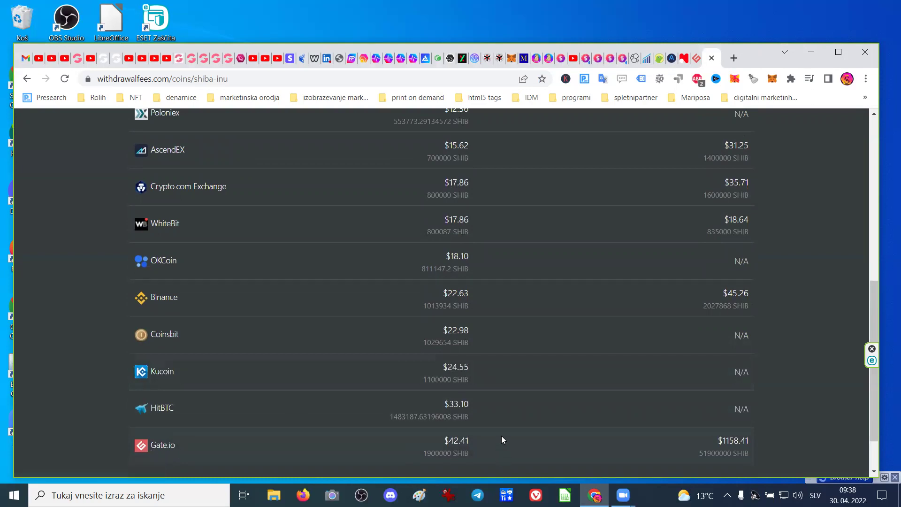
Compare the Shiba Inu (SHIB) withdrawal fees and minimum withdrawal amounts across all the listed exchanges.
{"action": "scroll", "coordinate": [353, 359], "scroll_direction": "down", "scroll_amount": 1}
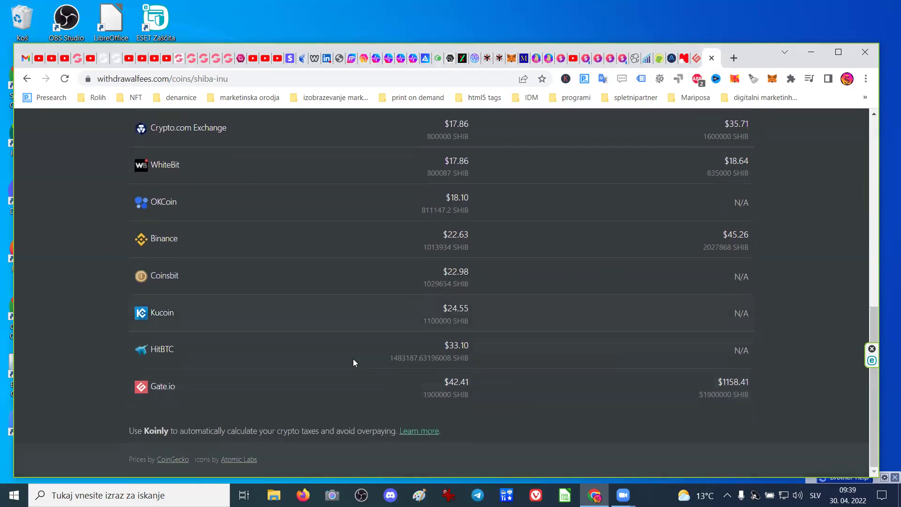
{"action": "scroll", "coordinate": [353, 358], "scroll_direction": "up", "scroll_amount": 4}
{"action": "scroll", "coordinate": [353, 363], "scroll_direction": "up", "scroll_amount": 5}
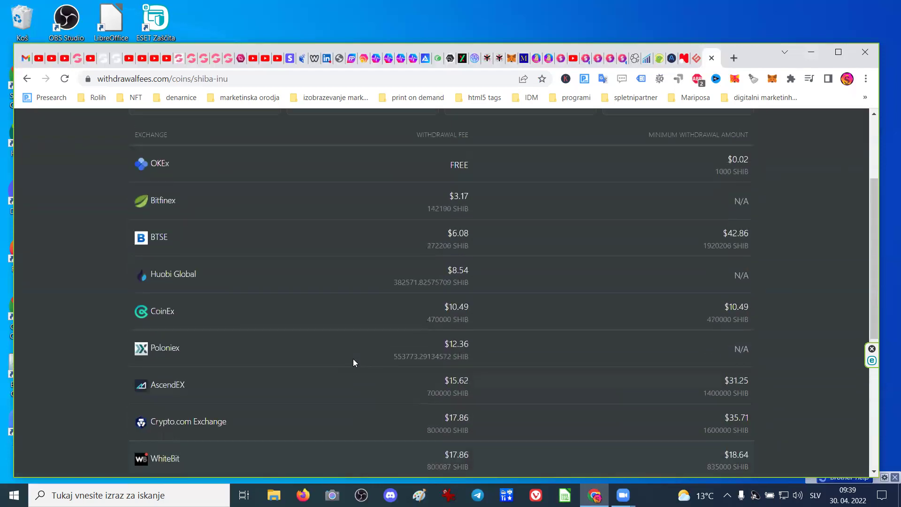
{"action": "scroll", "coordinate": [478, 323], "scroll_direction": "down", "scroll_amount": 3}
{"action": "scroll", "coordinate": [537, 331], "scroll_direction": "down", "scroll_amount": 6}
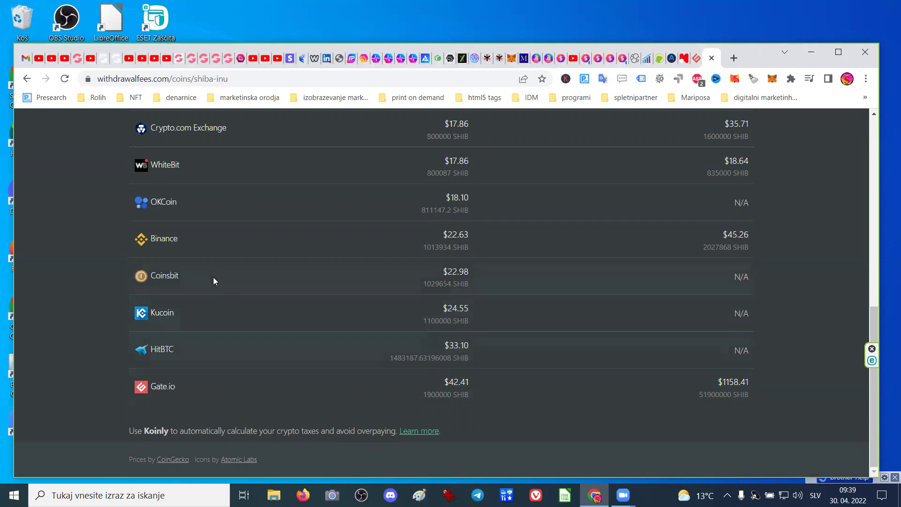
{"action": "scroll", "coordinate": [376, 364], "scroll_direction": "up", "scroll_amount": 9}
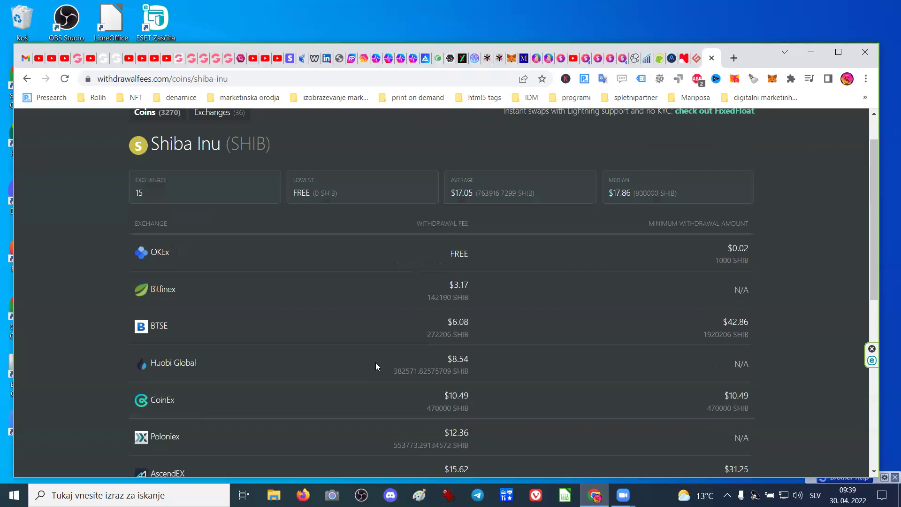
{"action": "scroll", "coordinate": [697, 328], "scroll_direction": "down", "scroll_amount": 1}
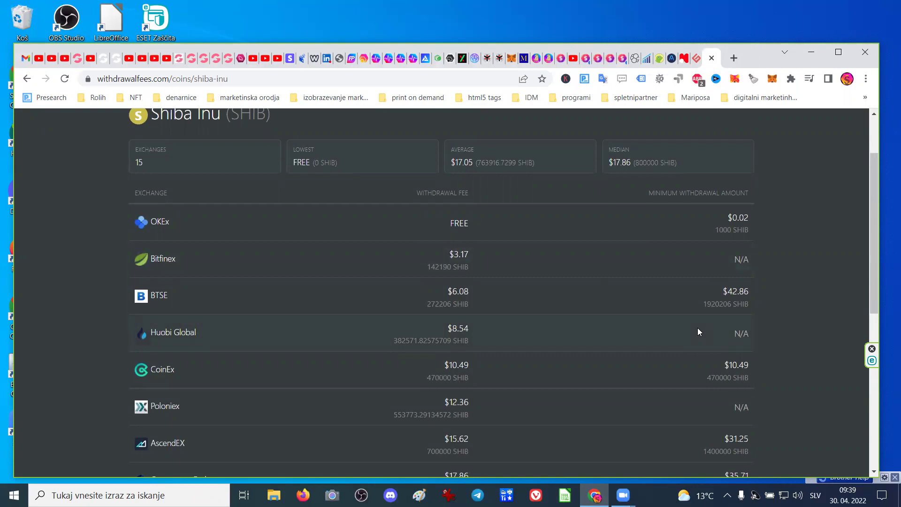
{"action": "scroll", "coordinate": [697, 328], "scroll_direction": "down", "scroll_amount": 6}
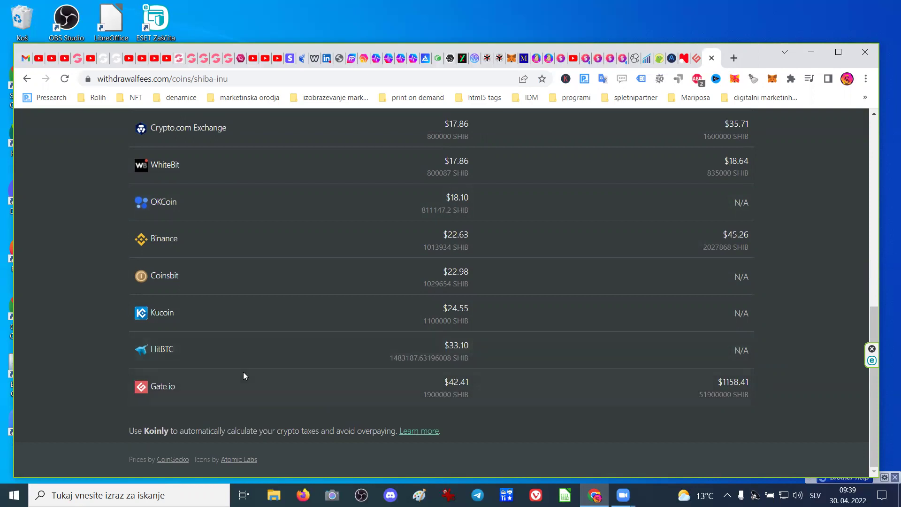
{"action": "scroll", "coordinate": [244, 372], "scroll_direction": "up", "scroll_amount": 1}
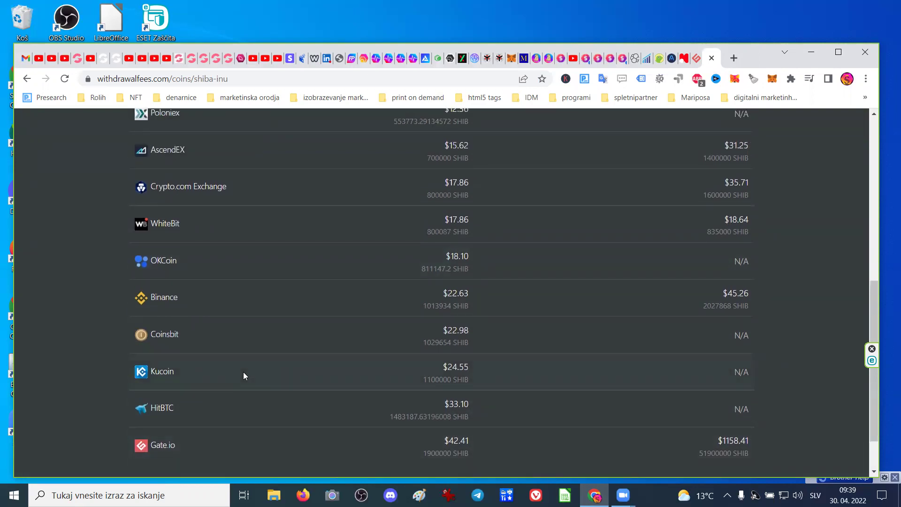
Look up USD Coin (USDC) by searching for "usdc" and review its withdrawal fees and minimum amounts per exchange.
{"action": "scroll", "coordinate": [243, 372], "scroll_direction": "up", "scroll_amount": 8}
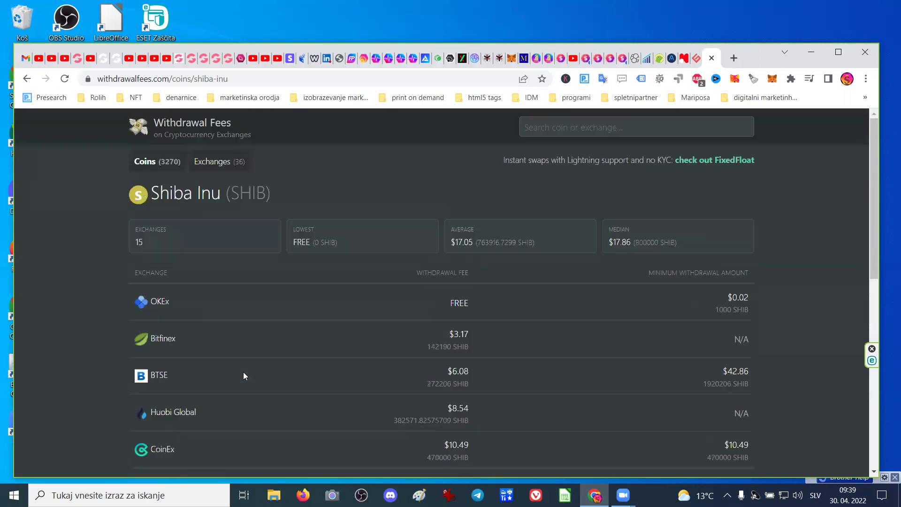
{"action": "left_click", "coordinate": [556, 128]}
{"action": "type", "text": "usdc"}
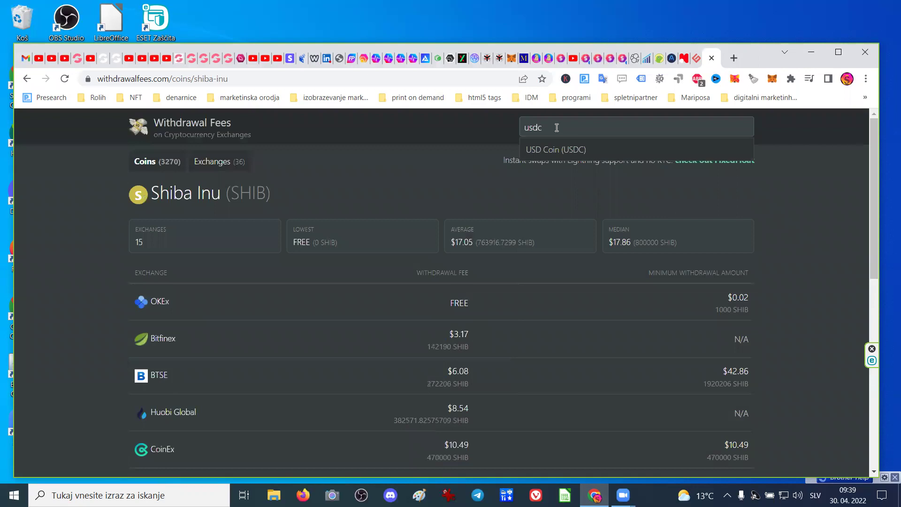
{"action": "left_click", "coordinate": [557, 150]}
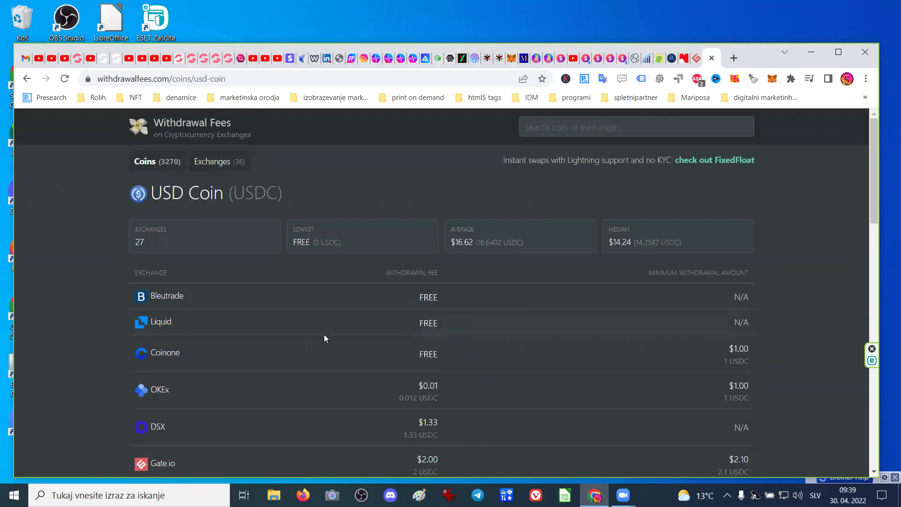
{"action": "scroll", "coordinate": [408, 337], "scroll_direction": "down", "scroll_amount": 2}
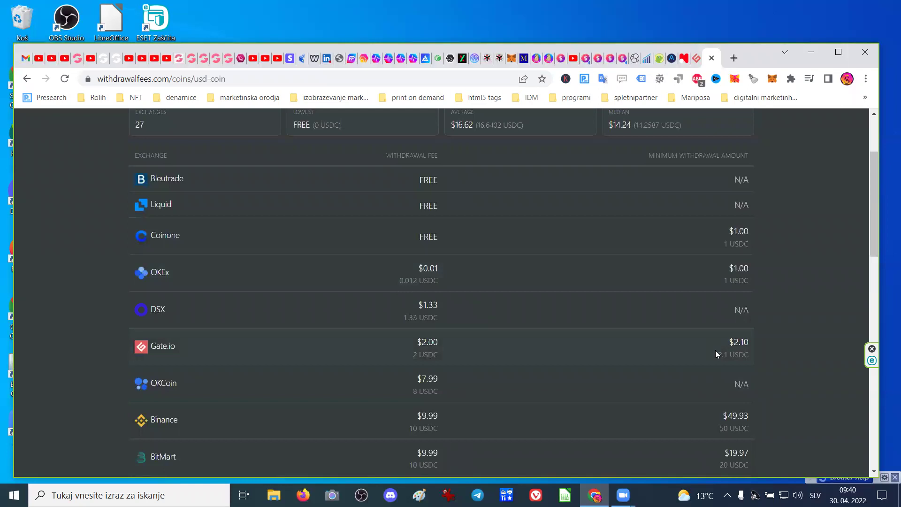
Look up Tether (USDT) by searching for "usdt" and review its withdrawal fees through the end of the exchange list.
{"action": "scroll", "coordinate": [716, 351], "scroll_direction": "up", "scroll_amount": 3}
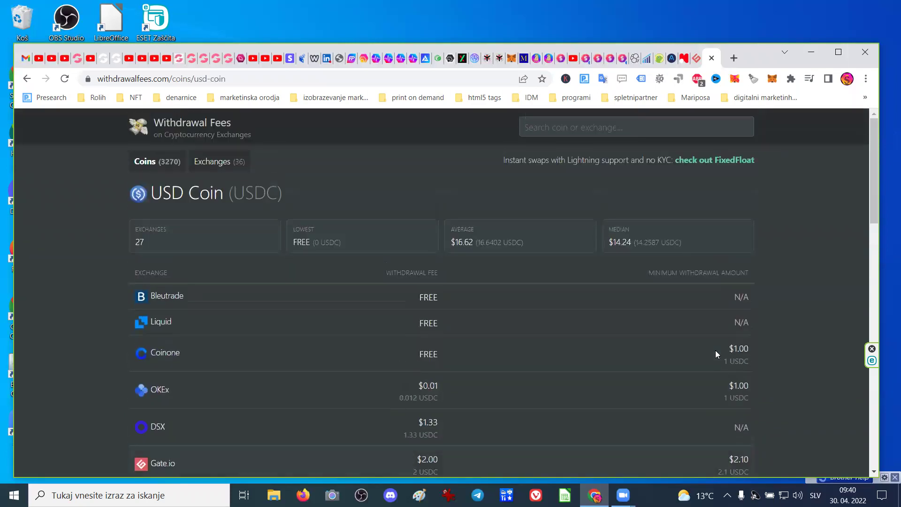
{"action": "left_click", "coordinate": [590, 129]}
{"action": "type", "text": "usdt"}
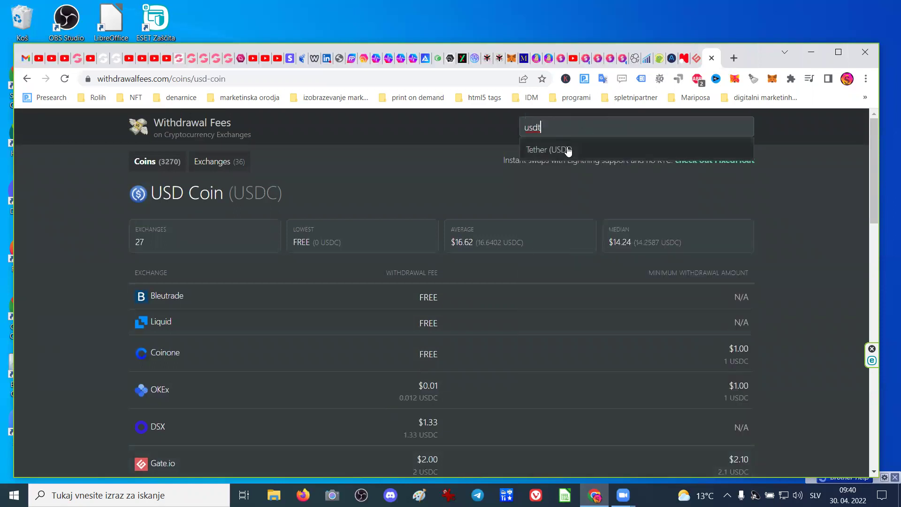
{"action": "left_click", "coordinate": [569, 149]}
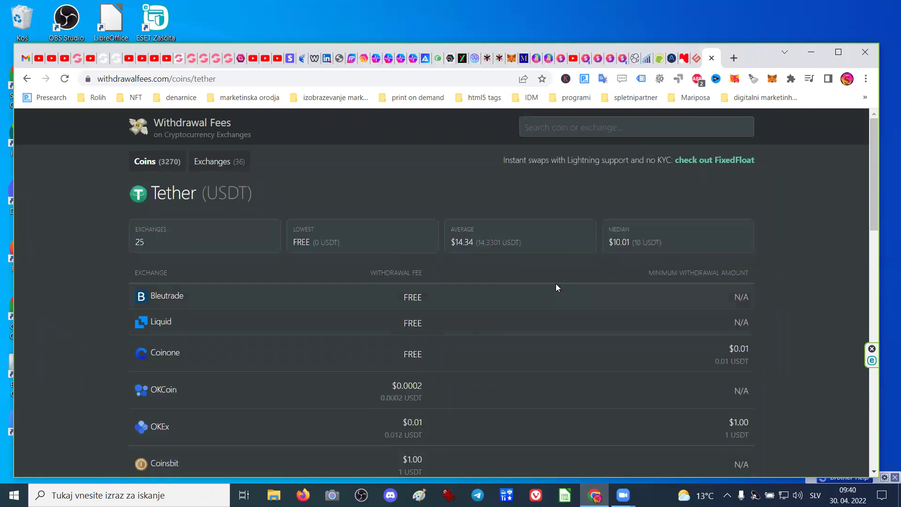
{"action": "scroll", "coordinate": [561, 312], "scroll_direction": "down", "scroll_amount": 1}
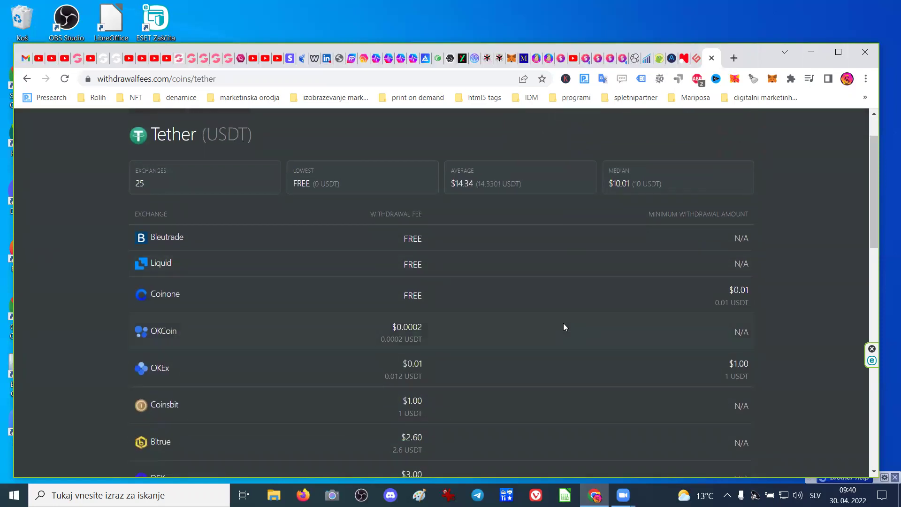
{"action": "scroll", "coordinate": [564, 323], "scroll_direction": "up", "scroll_amount": 1}
{"action": "scroll", "coordinate": [563, 323], "scroll_direction": "down", "scroll_amount": 3}
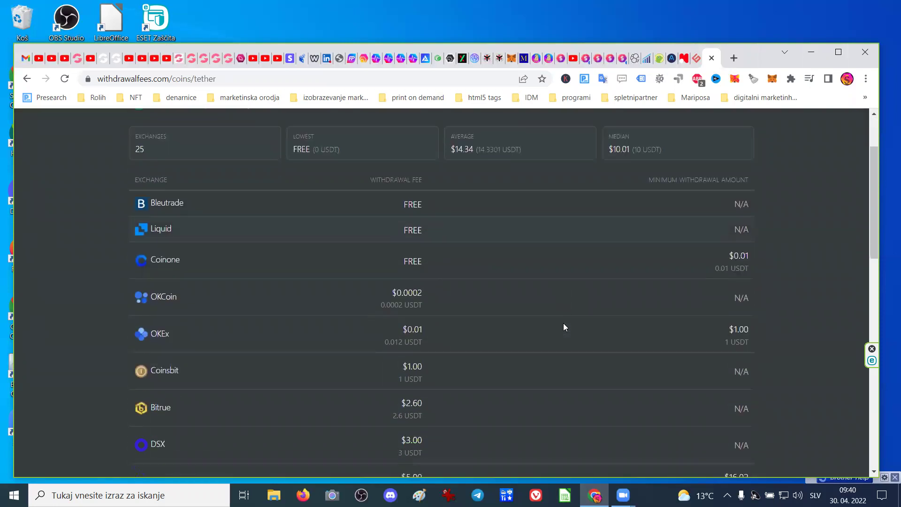
{"action": "scroll", "coordinate": [564, 327], "scroll_direction": "down", "scroll_amount": 5}
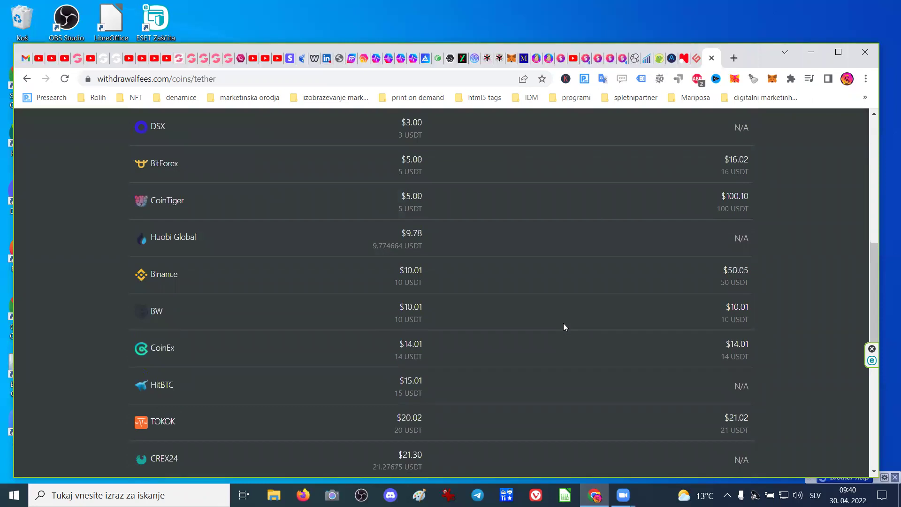
{"action": "scroll", "coordinate": [563, 323], "scroll_direction": "up", "scroll_amount": 2}
{"action": "scroll", "coordinate": [563, 323], "scroll_direction": "down", "scroll_amount": 7}
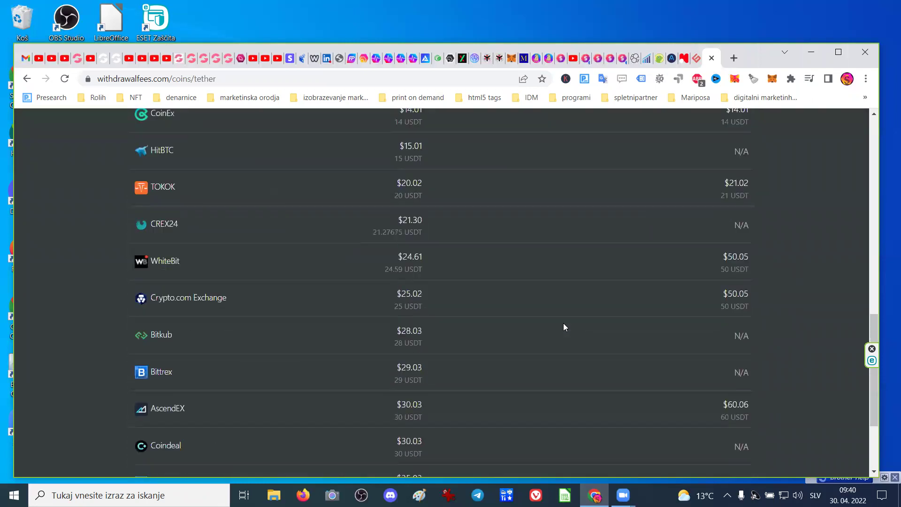
{"action": "scroll", "coordinate": [565, 327], "scroll_direction": "down", "scroll_amount": 3}
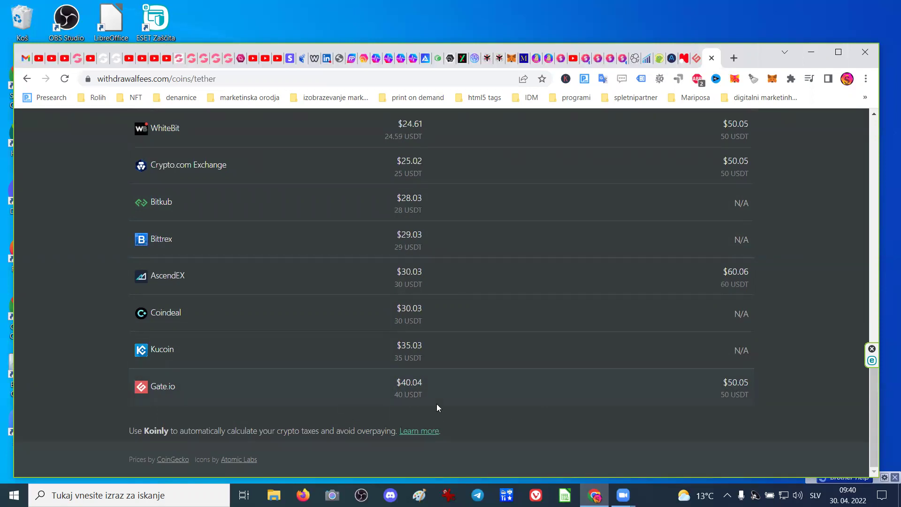
Look up Ethereum (ETH) by searching for "eth" and examine withdrawal fees and minimum amounts across the whole exchange list.
{"action": "scroll", "coordinate": [618, 402], "scroll_direction": "up", "scroll_amount": 10}
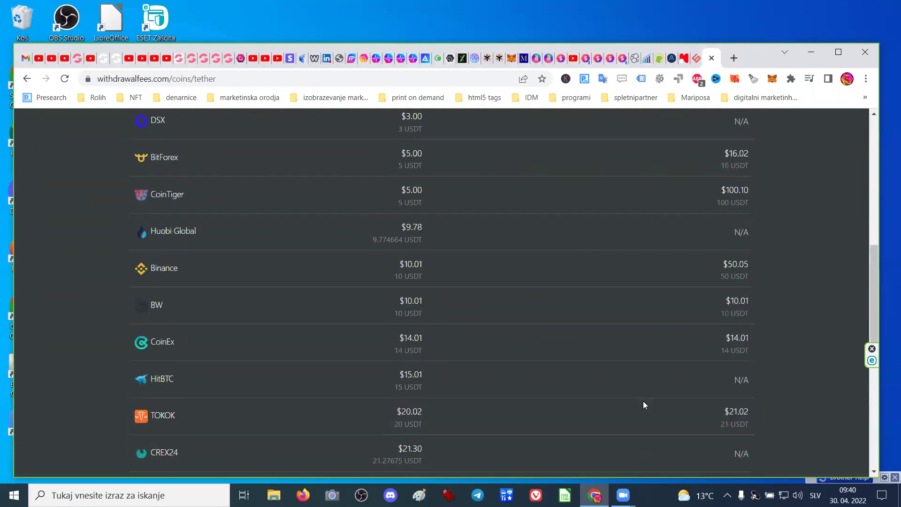
{"action": "scroll", "coordinate": [625, 380], "scroll_direction": "up", "scroll_amount": 1}
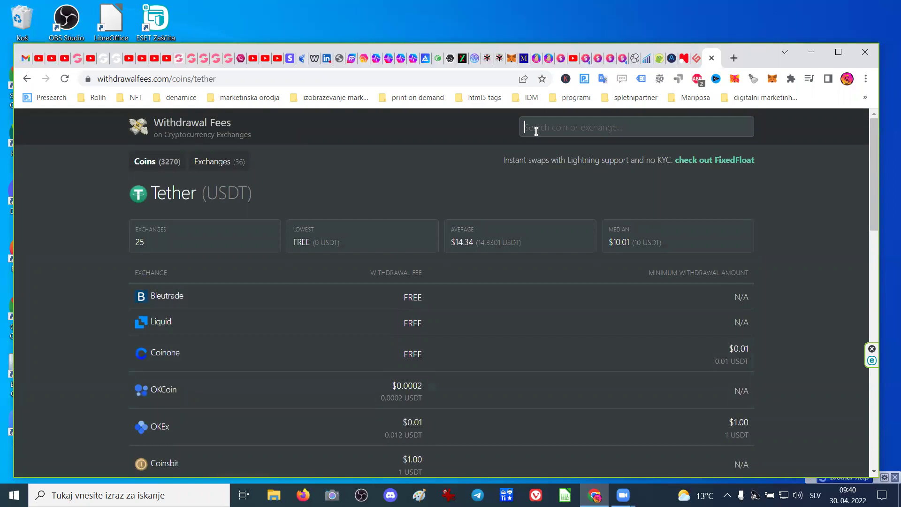
{"action": "type", "text": "eth"}
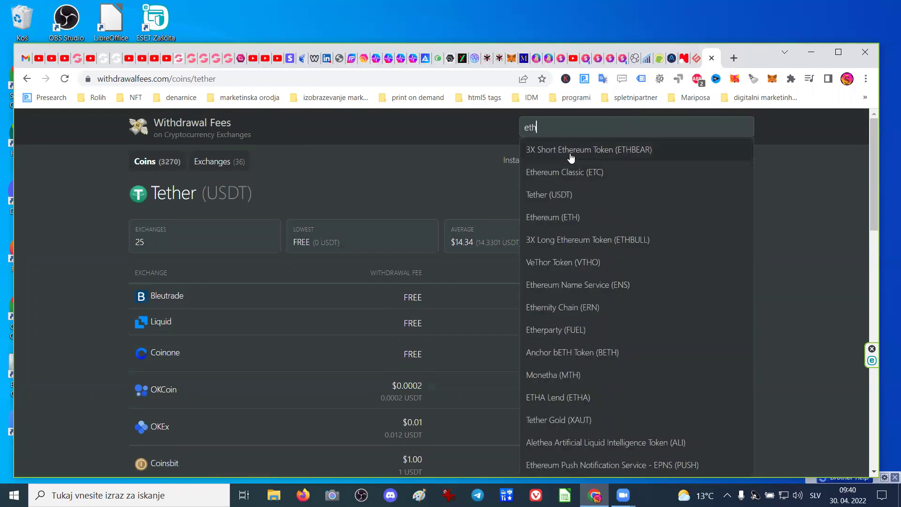
{"action": "left_click", "coordinate": [540, 218]}
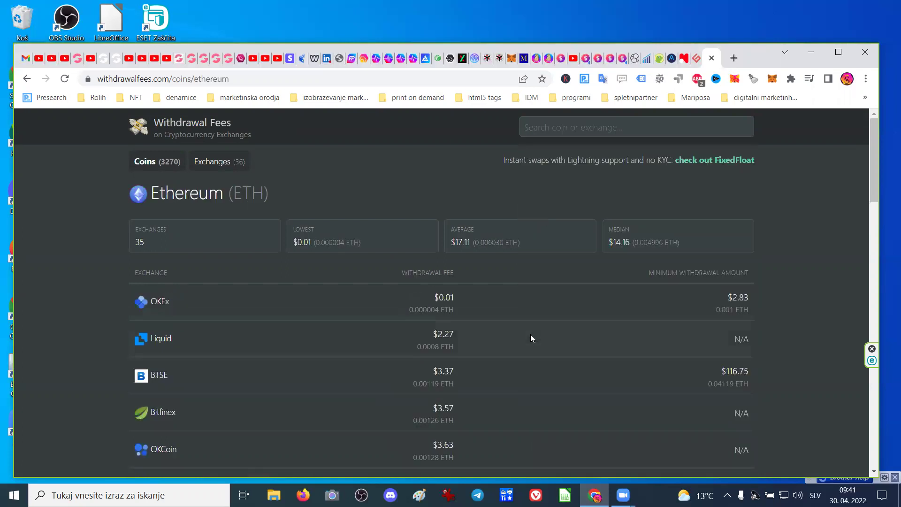
{"action": "scroll", "coordinate": [531, 335], "scroll_direction": "down", "scroll_amount": 9}
{"action": "scroll", "coordinate": [531, 336], "scroll_direction": "down", "scroll_amount": 13}
{"action": "scroll", "coordinate": [531, 336], "scroll_direction": "down", "scroll_amount": 4}
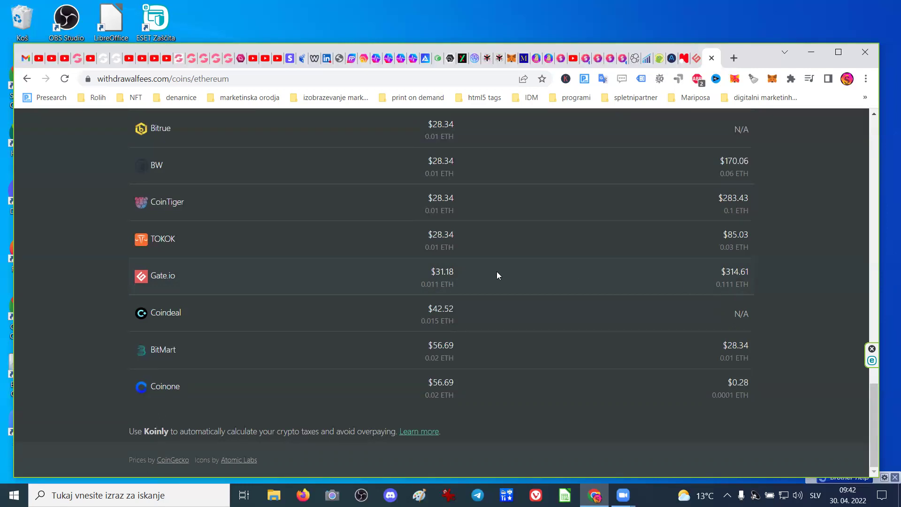
{"action": "scroll", "coordinate": [551, 299], "scroll_direction": "up", "scroll_amount": 1}
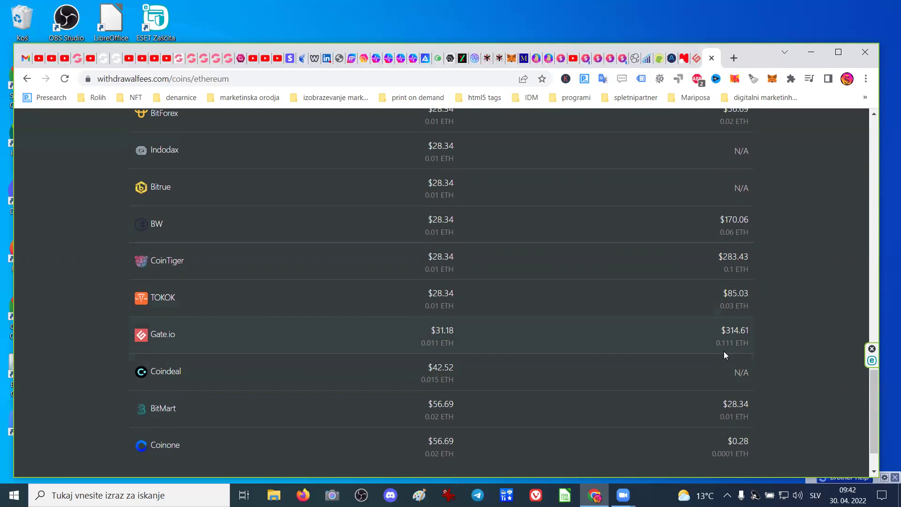
{"action": "scroll", "coordinate": [725, 352], "scroll_direction": "up", "scroll_amount": 4}
{"action": "scroll", "coordinate": [725, 352], "scroll_direction": "up", "scroll_amount": 1}
{"action": "scroll", "coordinate": [725, 355], "scroll_direction": "up", "scroll_amount": 8}
{"action": "scroll", "coordinate": [725, 355], "scroll_direction": "up", "scroll_amount": 10}
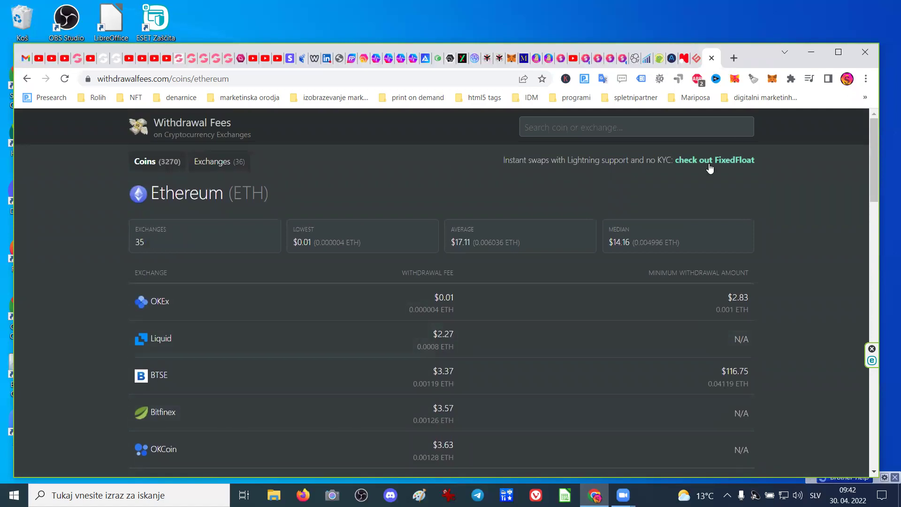
Switch to the open Gate.io wallet page and review the coin balances held in the spot account.
{"action": "left_click", "coordinate": [698, 60]}
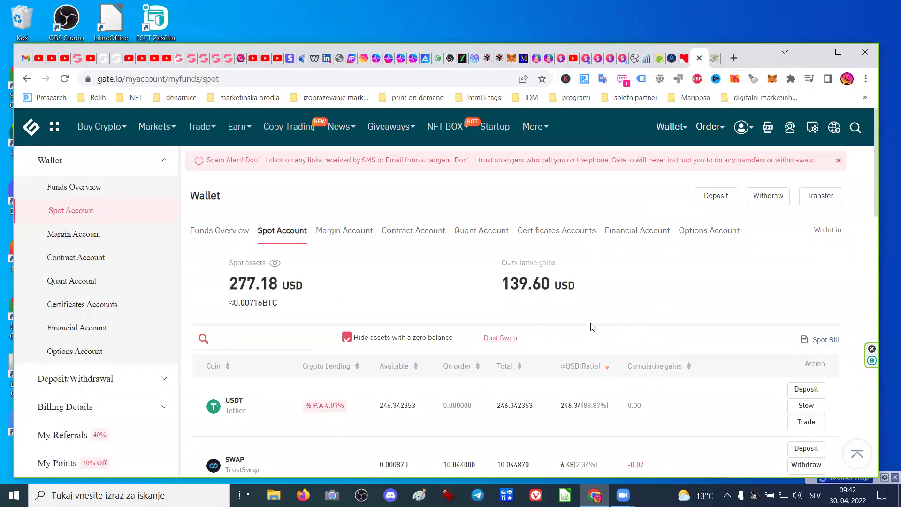
{"action": "scroll", "coordinate": [662, 322], "scroll_direction": "down", "scroll_amount": 3}
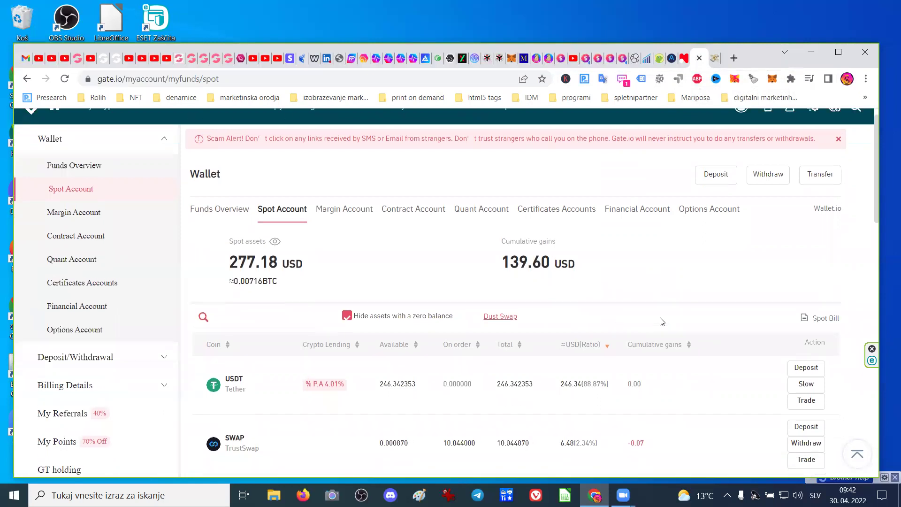
{"action": "scroll", "coordinate": [662, 321], "scroll_direction": "down", "scroll_amount": 8}
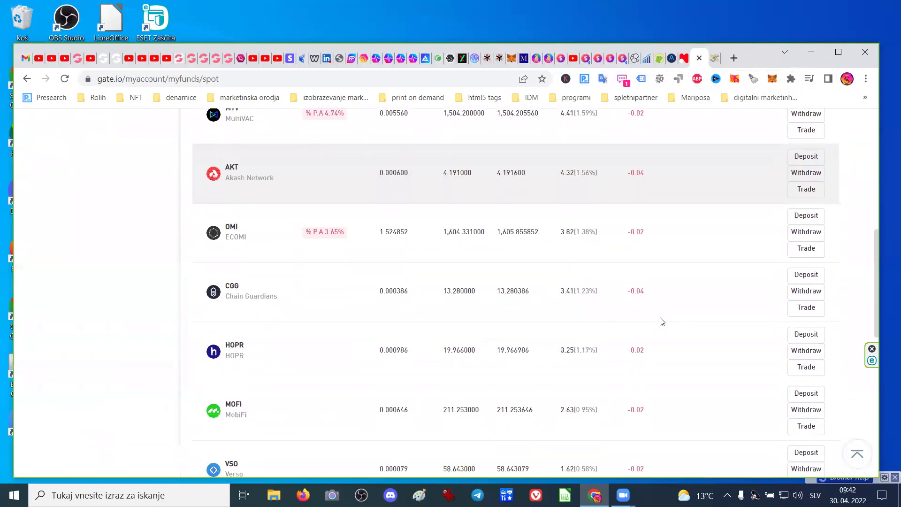
{"action": "scroll", "coordinate": [662, 322], "scroll_direction": "up", "scroll_amount": 2}
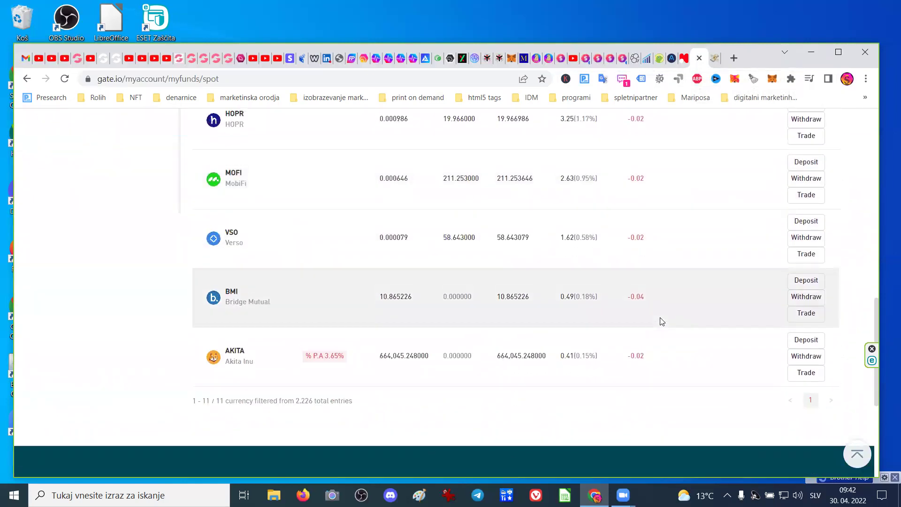
{"action": "scroll", "coordinate": [662, 322], "scroll_direction": "down", "scroll_amount": 3}
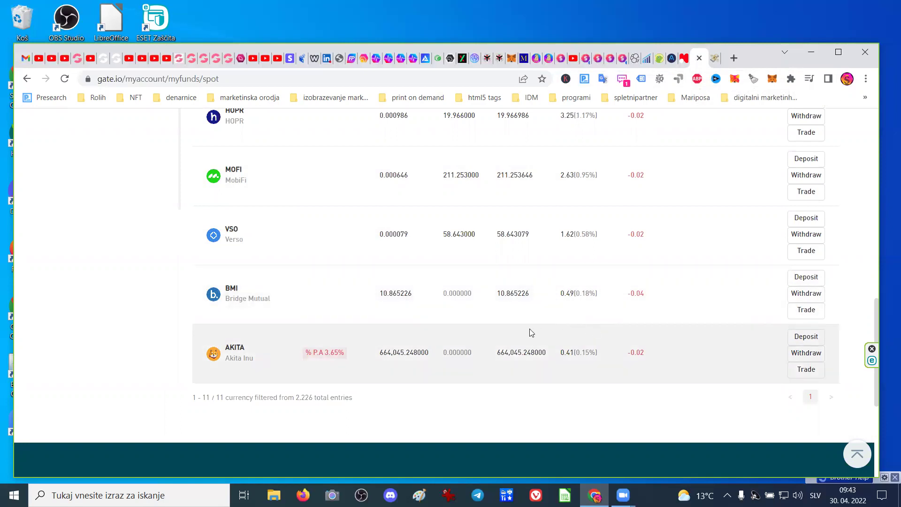
{"action": "scroll", "coordinate": [532, 333], "scroll_direction": "up", "scroll_amount": 1}
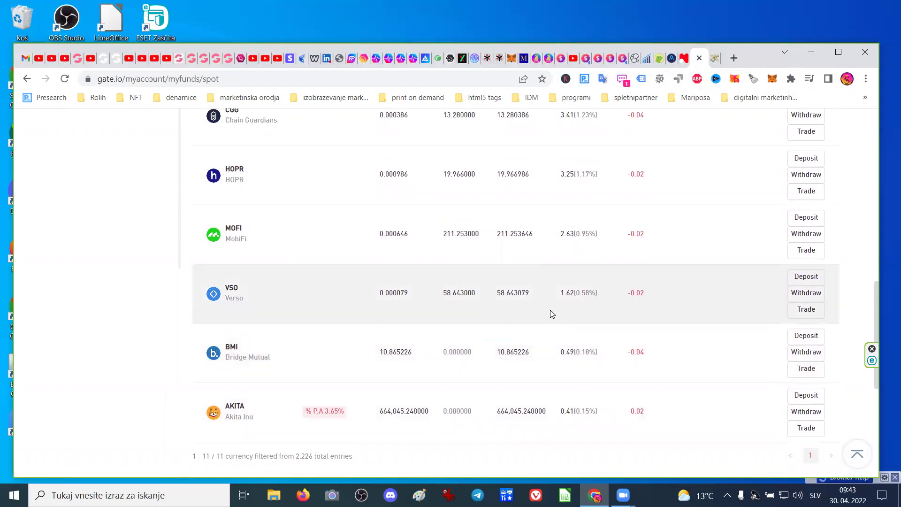
{"action": "scroll", "coordinate": [407, 291], "scroll_direction": "up", "scroll_amount": 1}
{"action": "scroll", "coordinate": [406, 291], "scroll_direction": "up", "scroll_amount": 4}
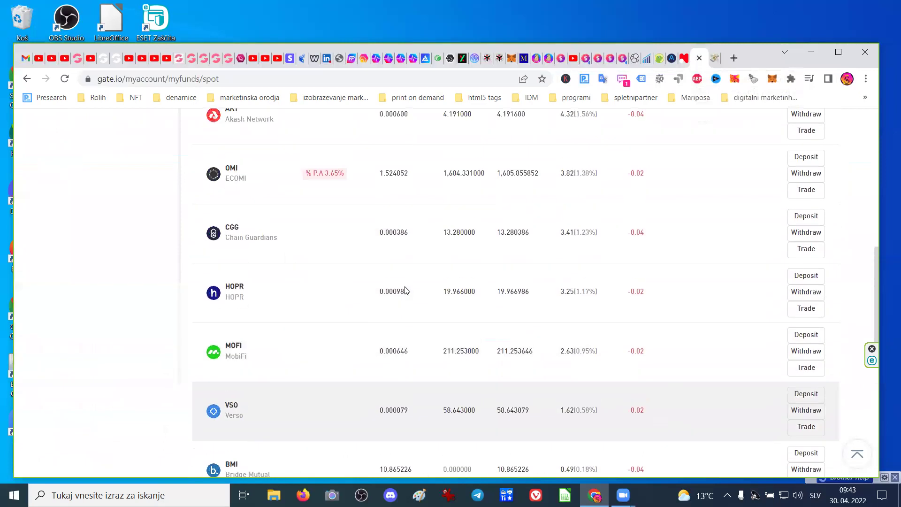
{"action": "scroll", "coordinate": [352, 306], "scroll_direction": "up", "scroll_amount": 2}
{"action": "scroll", "coordinate": [413, 304], "scroll_direction": "up", "scroll_amount": 3}
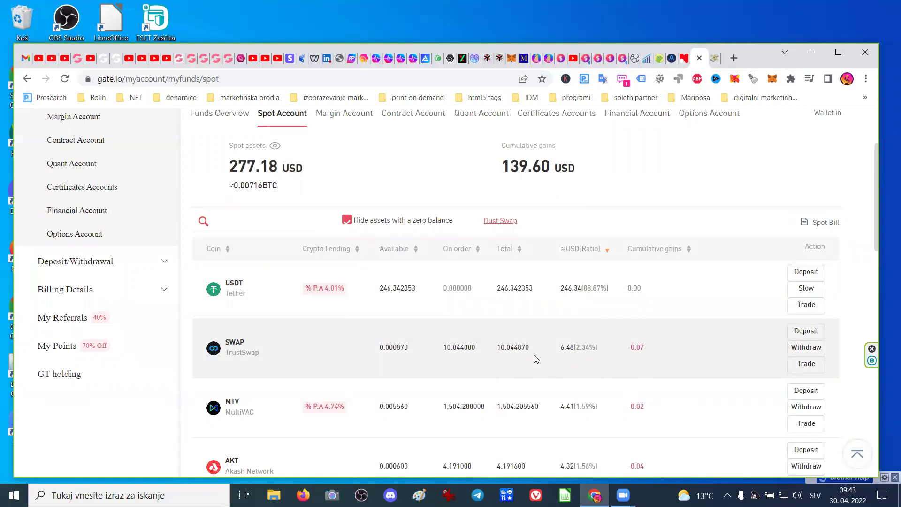
{"action": "scroll", "coordinate": [352, 358], "scroll_direction": "down", "scroll_amount": 1}
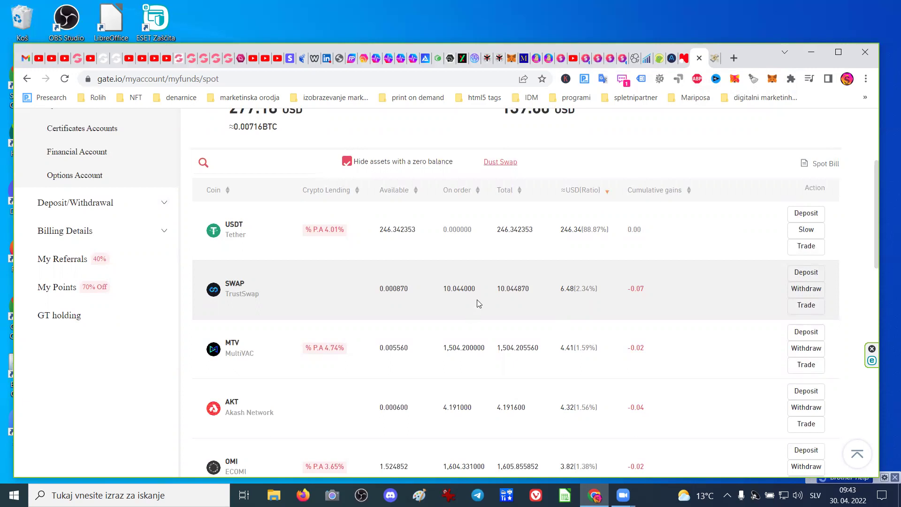
Examine the available, on-order and total amounts of the largest spot account holdings, from USDT through HOPR.
{"action": "scroll", "coordinate": [560, 352], "scroll_direction": "down", "scroll_amount": 2}
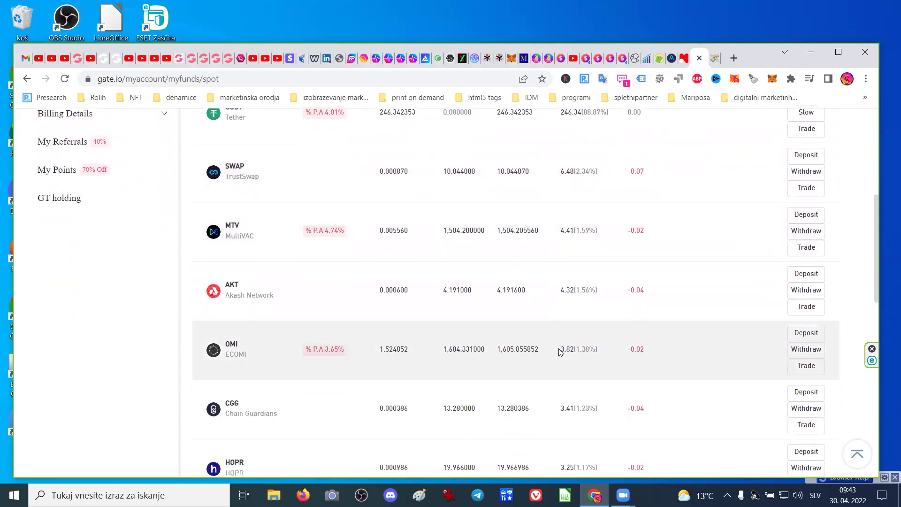
{"action": "scroll", "coordinate": [560, 352], "scroll_direction": "up", "scroll_amount": 2}
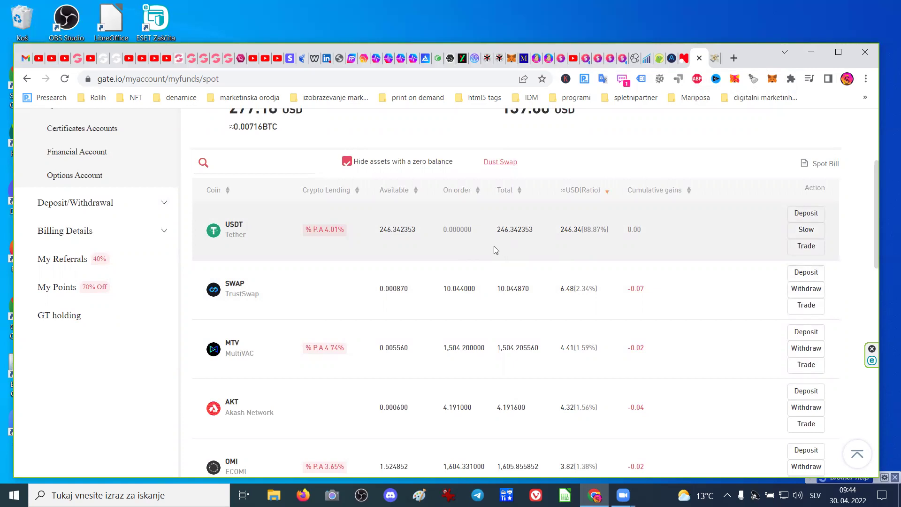
{"action": "scroll", "coordinate": [479, 253], "scroll_direction": "up", "scroll_amount": 3}
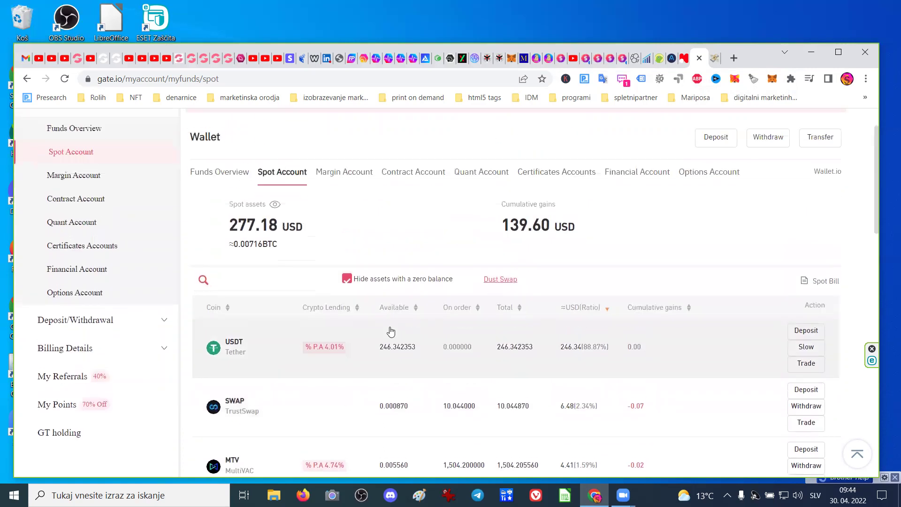
{"action": "scroll", "coordinate": [543, 351], "scroll_direction": "down", "scroll_amount": 1}
{"action": "scroll", "coordinate": [543, 350], "scroll_direction": "down", "scroll_amount": 2}
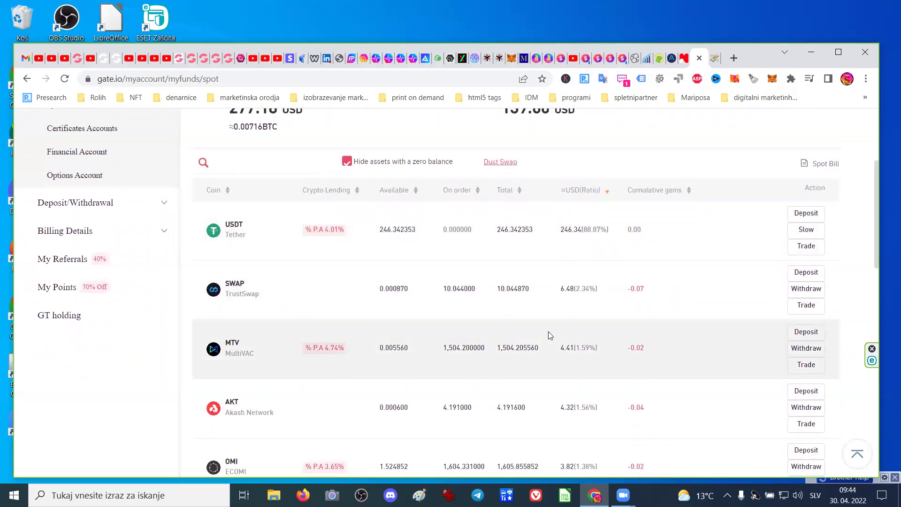
{"action": "scroll", "coordinate": [548, 333], "scroll_direction": "up", "scroll_amount": 3}
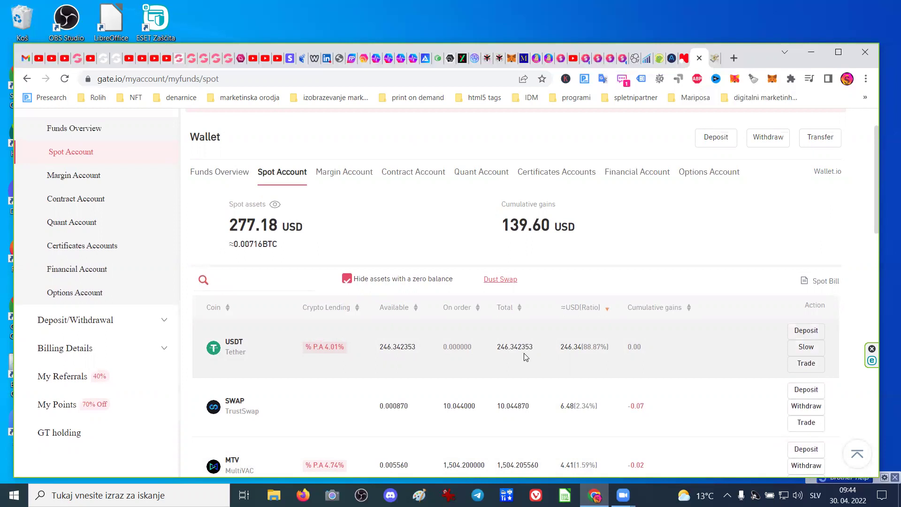
{"action": "scroll", "coordinate": [526, 356], "scroll_direction": "up", "scroll_amount": 2}
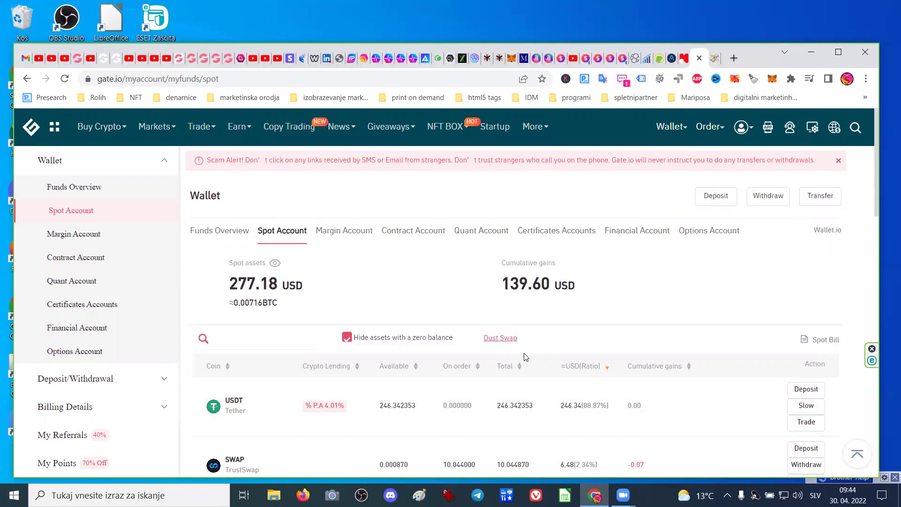
{"action": "scroll", "coordinate": [526, 357], "scroll_direction": "down", "scroll_amount": 2}
{"action": "scroll", "coordinate": [526, 357], "scroll_direction": "up", "scroll_amount": 2}
{"action": "scroll", "coordinate": [537, 365], "scroll_direction": "down", "scroll_amount": 1}
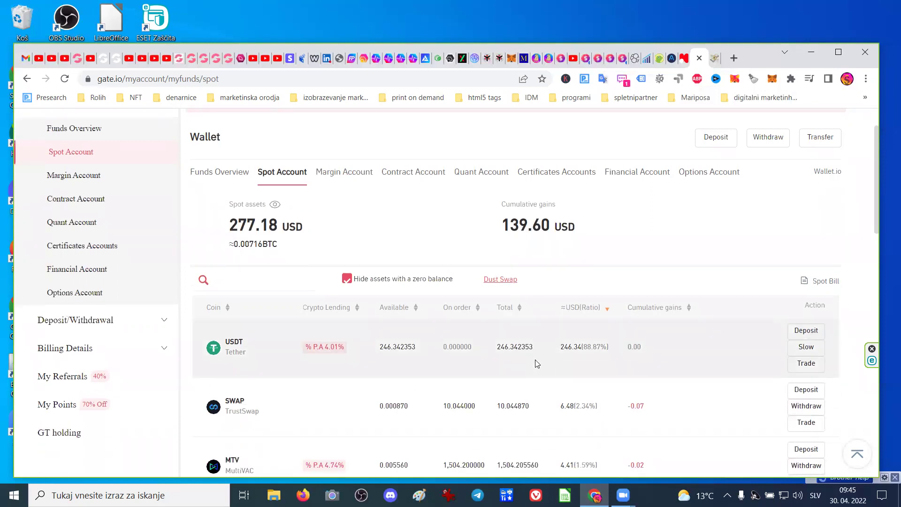
{"action": "scroll", "coordinate": [537, 364], "scroll_direction": "down", "scroll_amount": 8}
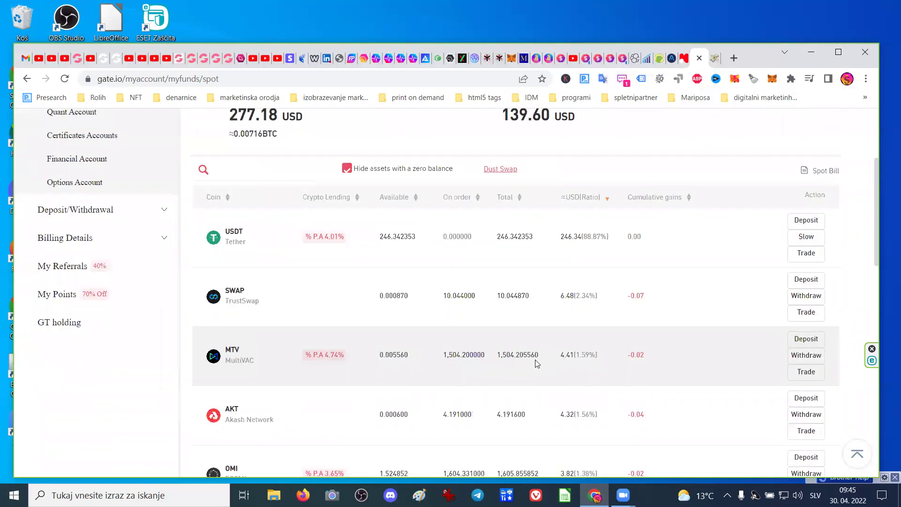
{"action": "scroll", "coordinate": [536, 364], "scroll_direction": "up", "scroll_amount": 10}
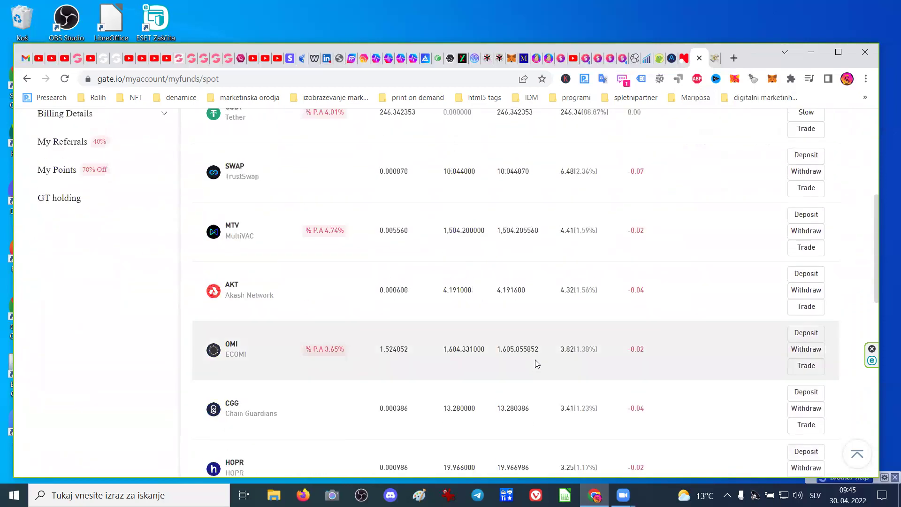
{"action": "scroll", "coordinate": [536, 363], "scroll_direction": "up", "scroll_amount": 1}
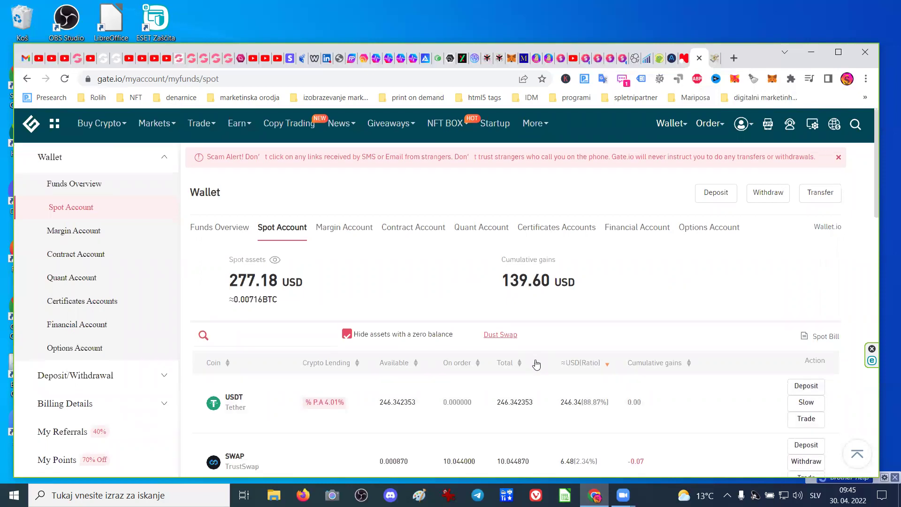
{"action": "scroll", "coordinate": [537, 363], "scroll_direction": "down", "scroll_amount": 2}
{"action": "scroll", "coordinate": [536, 364], "scroll_direction": "up", "scroll_amount": 2}
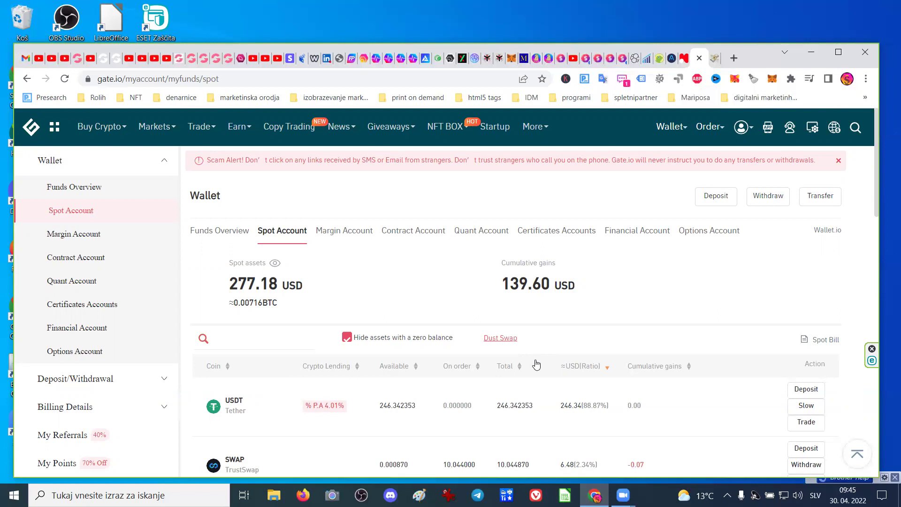
{"action": "scroll", "coordinate": [537, 364], "scroll_direction": "down", "scroll_amount": 7}
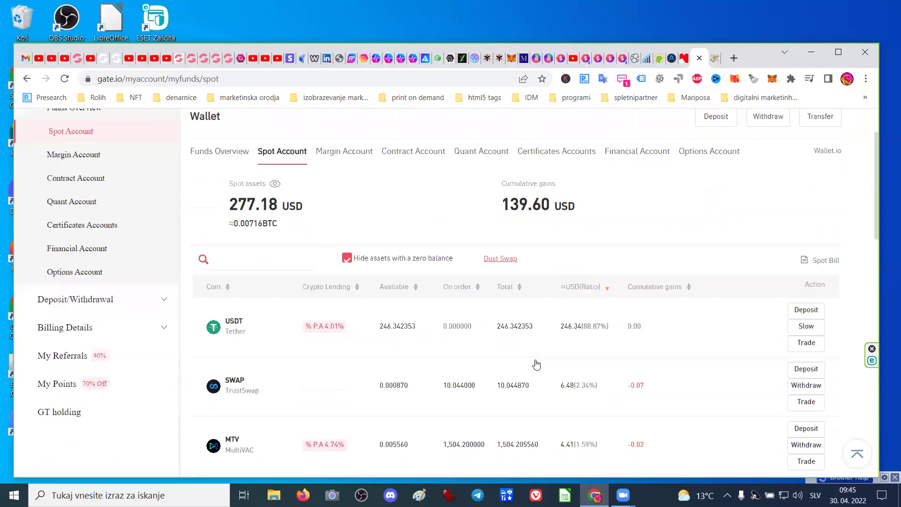
{"action": "scroll", "coordinate": [536, 363], "scroll_direction": "up", "scroll_amount": 7}
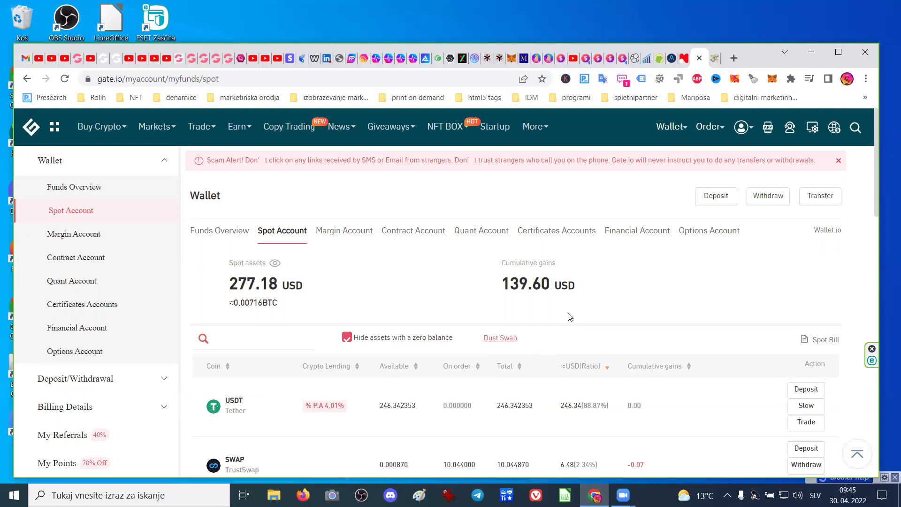
Review the complete list of spot holdings down to Akita Inu and the spot assets summary above it.
{"action": "scroll", "coordinate": [635, 335], "scroll_direction": "down", "scroll_amount": 10}
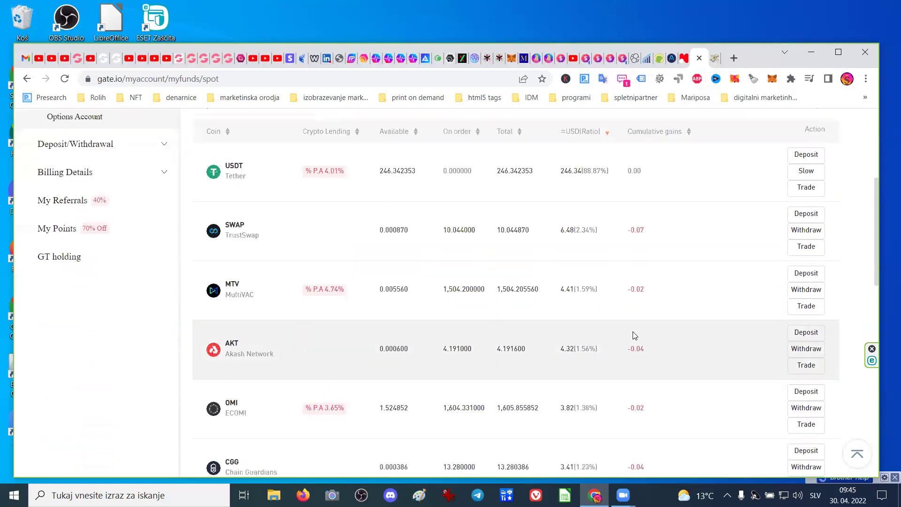
{"action": "scroll", "coordinate": [634, 335], "scroll_direction": "down", "scroll_amount": 4}
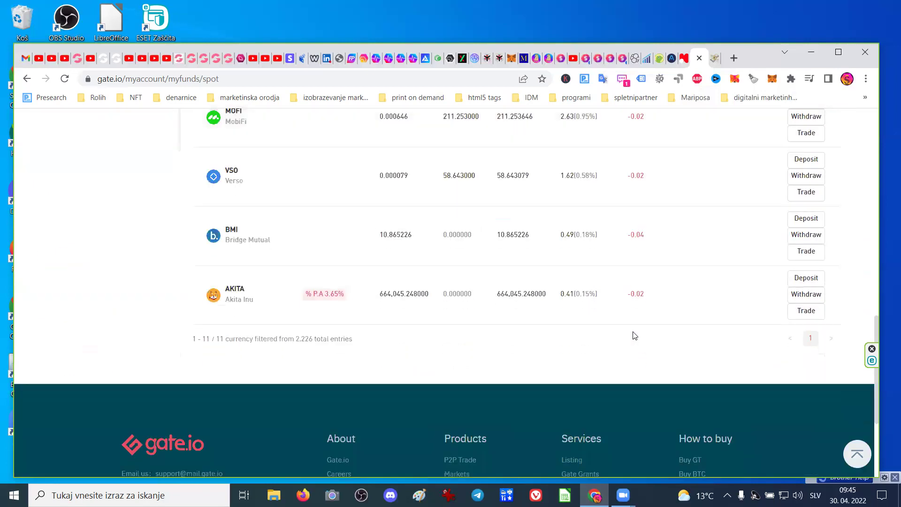
{"action": "scroll", "coordinate": [634, 335], "scroll_direction": "up", "scroll_amount": 7}
{"action": "scroll", "coordinate": [635, 335], "scroll_direction": "up", "scroll_amount": 1}
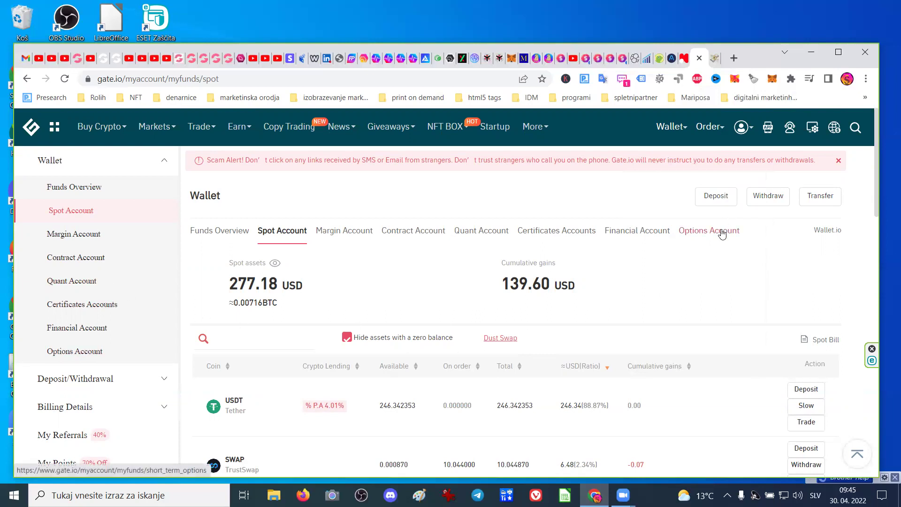
{"action": "mouse_move", "coordinate": [680, 131]}
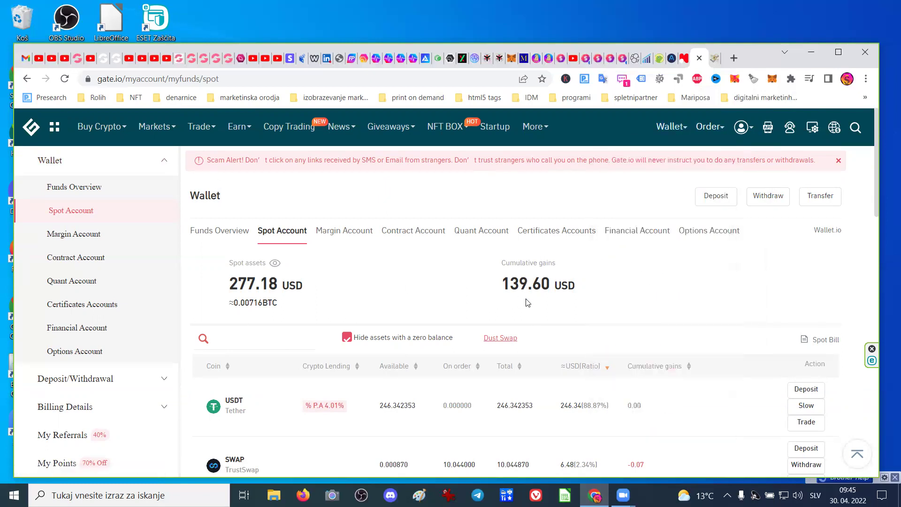
{"action": "scroll", "coordinate": [528, 303], "scroll_direction": "down", "scroll_amount": 2}
{"action": "scroll", "coordinate": [527, 303], "scroll_direction": "up", "scroll_amount": 2}
{"action": "scroll", "coordinate": [564, 282], "scroll_direction": "down", "scroll_amount": 4}
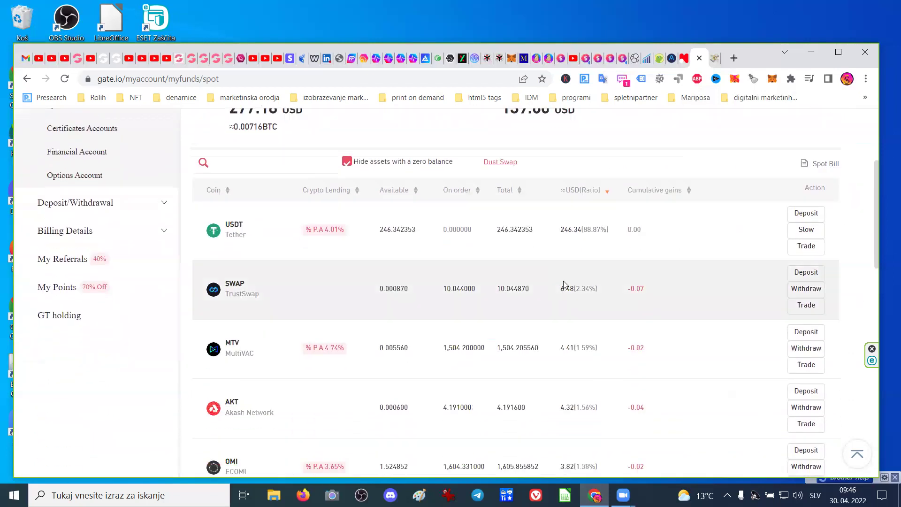
{"action": "scroll", "coordinate": [564, 284], "scroll_direction": "up", "scroll_amount": 4}
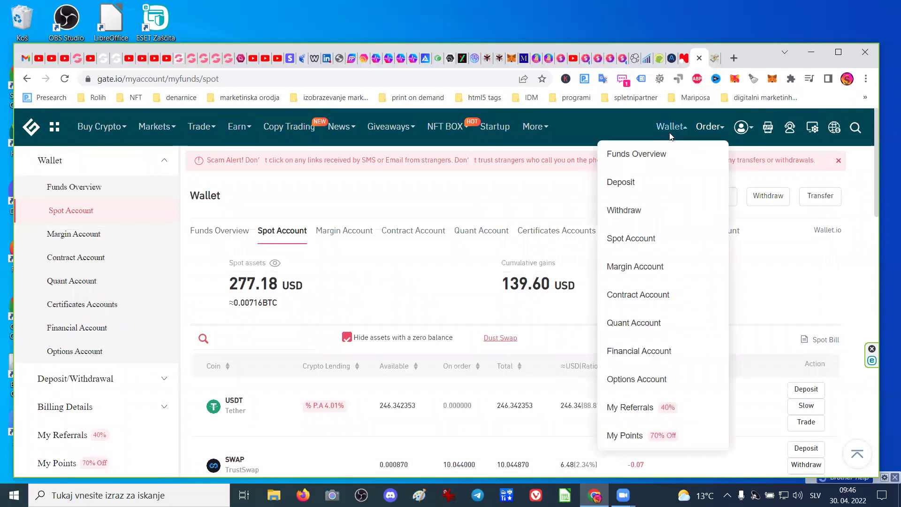
Open the spot orders page and review all open limit sell orders with their pairs, prices and amounts.
{"action": "mouse_move", "coordinate": [692, 112]}
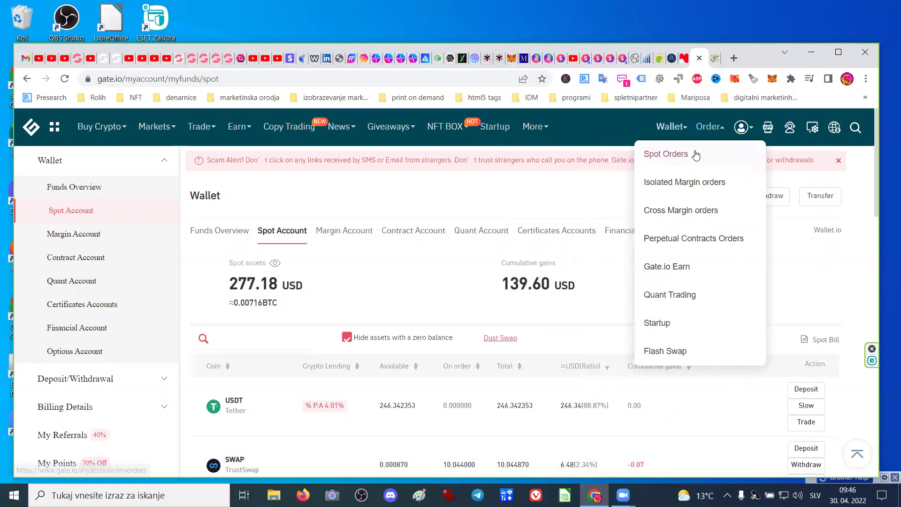
{"action": "left_click", "coordinate": [665, 157]}
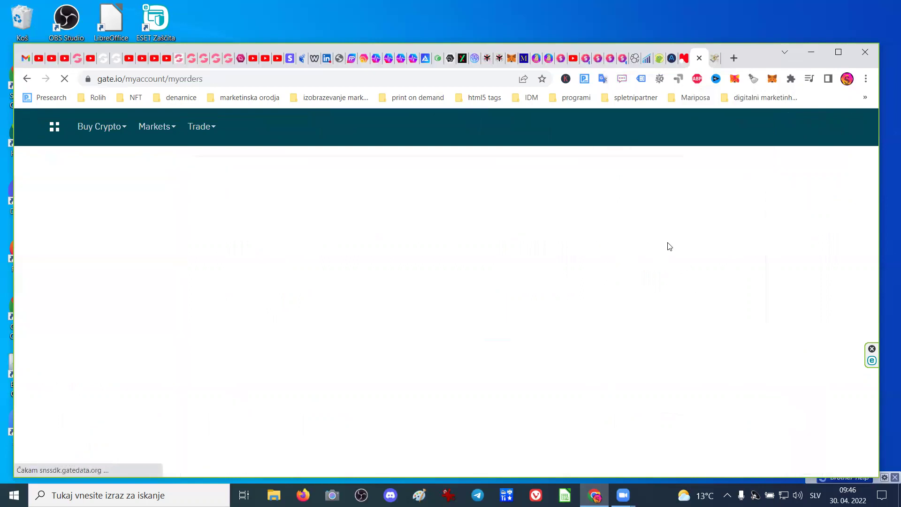
{"action": "scroll", "coordinate": [518, 306], "scroll_direction": "down", "scroll_amount": 5}
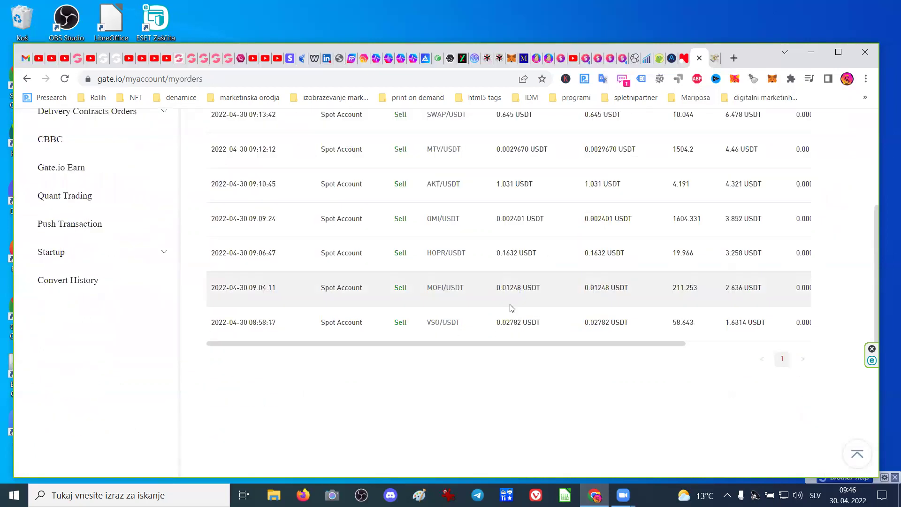
{"action": "scroll", "coordinate": [517, 340], "scroll_direction": "up", "scroll_amount": 1}
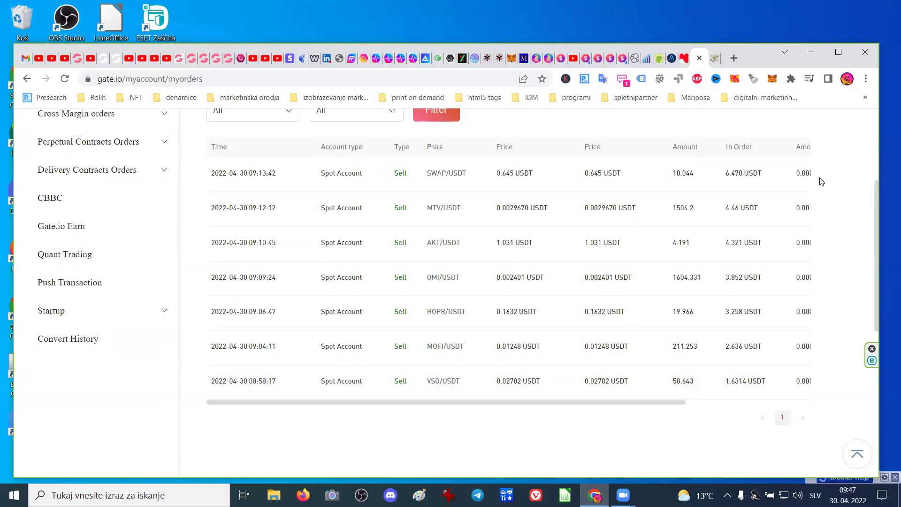
{"action": "scroll", "coordinate": [648, 263], "scroll_direction": "up", "scroll_amount": 3}
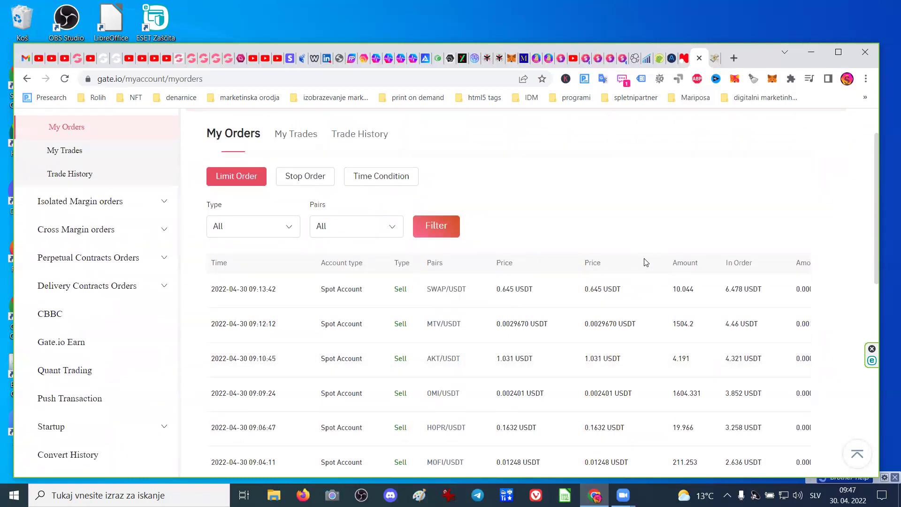
{"action": "scroll", "coordinate": [646, 262], "scroll_direction": "down", "scroll_amount": 3}
{"action": "scroll", "coordinate": [646, 262], "scroll_direction": "up", "scroll_amount": 5}
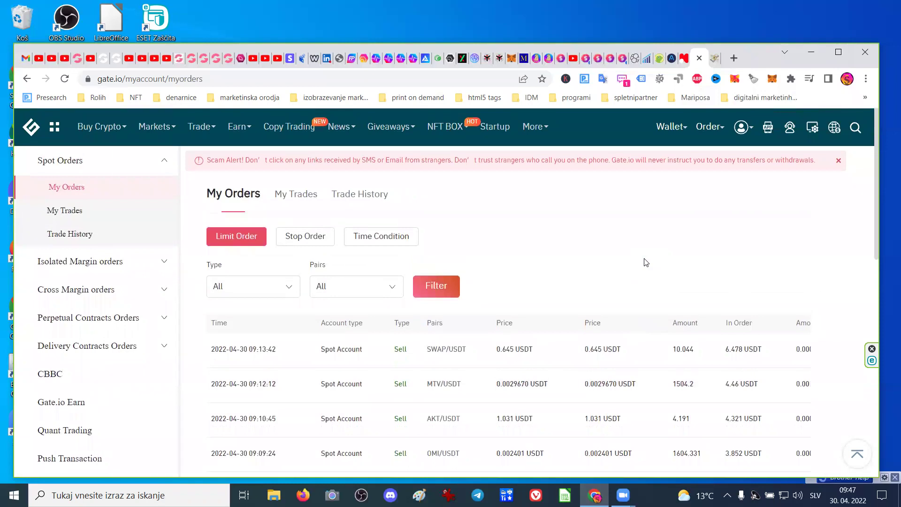
{"action": "scroll", "coordinate": [646, 262], "scroll_direction": "down", "scroll_amount": 2}
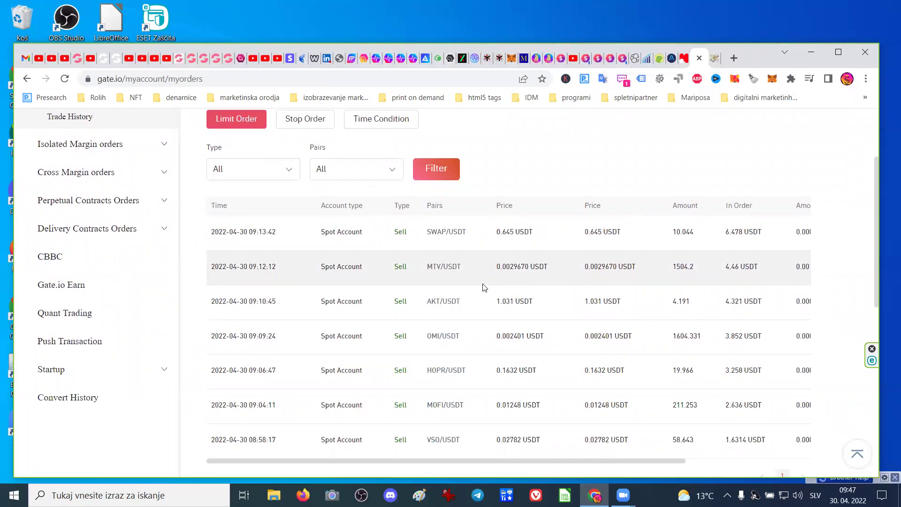
{"action": "scroll", "coordinate": [485, 287], "scroll_direction": "up", "scroll_amount": 2}
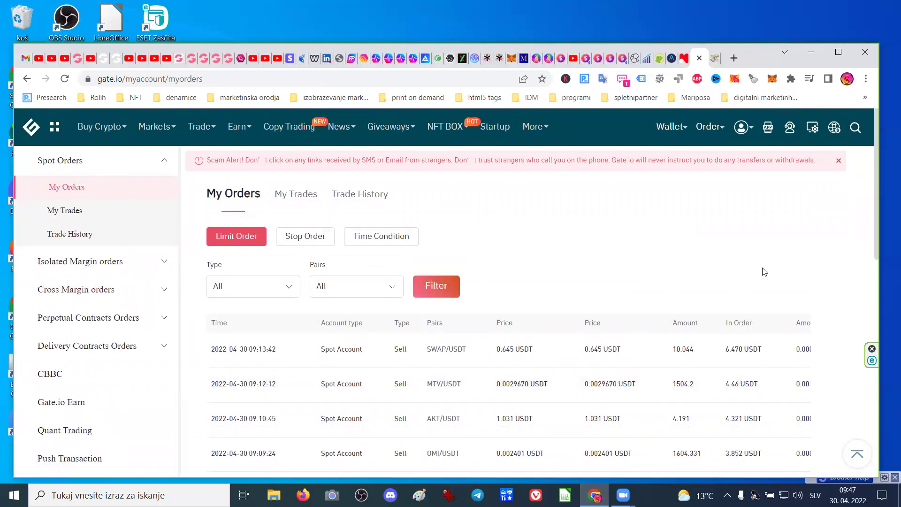
{"action": "scroll", "coordinate": [762, 270], "scroll_direction": "down", "scroll_amount": 5}
{"action": "scroll", "coordinate": [763, 271], "scroll_direction": "up", "scroll_amount": 5}
Reopen the Gate.io spot account wallet and review the refreshed coin balances down to the end of the list.
{"action": "left_click", "coordinate": [714, 58]}
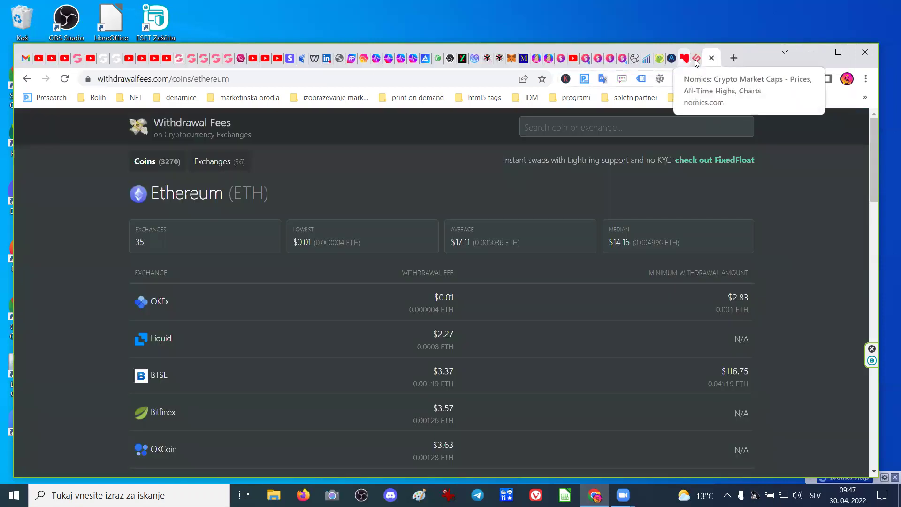
{"action": "left_click", "coordinate": [697, 58]}
{"action": "mouse_move", "coordinate": [710, 126]}
{"action": "mouse_move", "coordinate": [679, 129]}
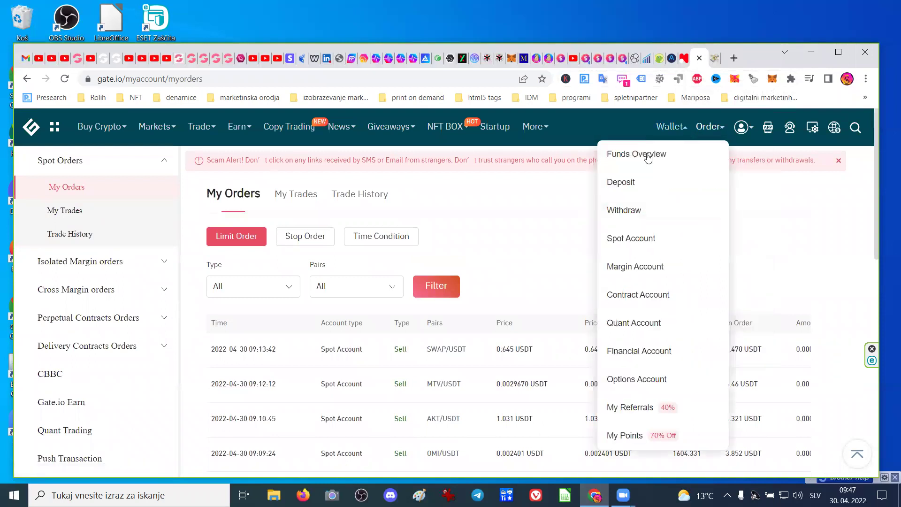
{"action": "left_click", "coordinate": [629, 239]}
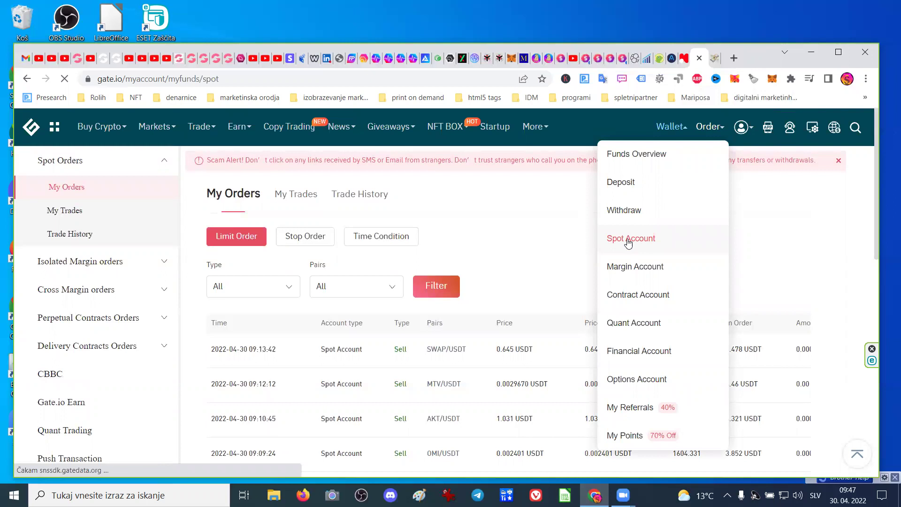
{"action": "scroll", "coordinate": [584, 288], "scroll_direction": "down", "scroll_amount": 5}
{"action": "scroll", "coordinate": [583, 294], "scroll_direction": "down", "scroll_amount": 10}
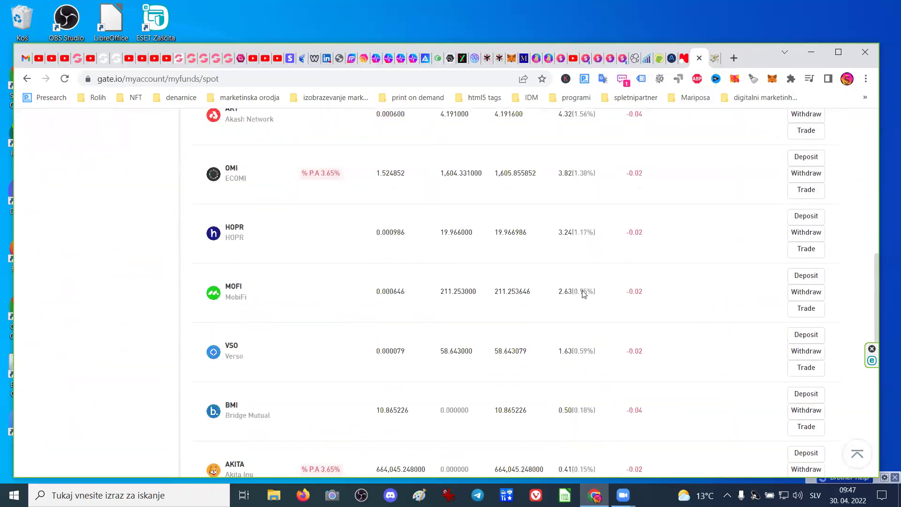
{"action": "scroll", "coordinate": [593, 304], "scroll_direction": "up", "scroll_amount": 1}
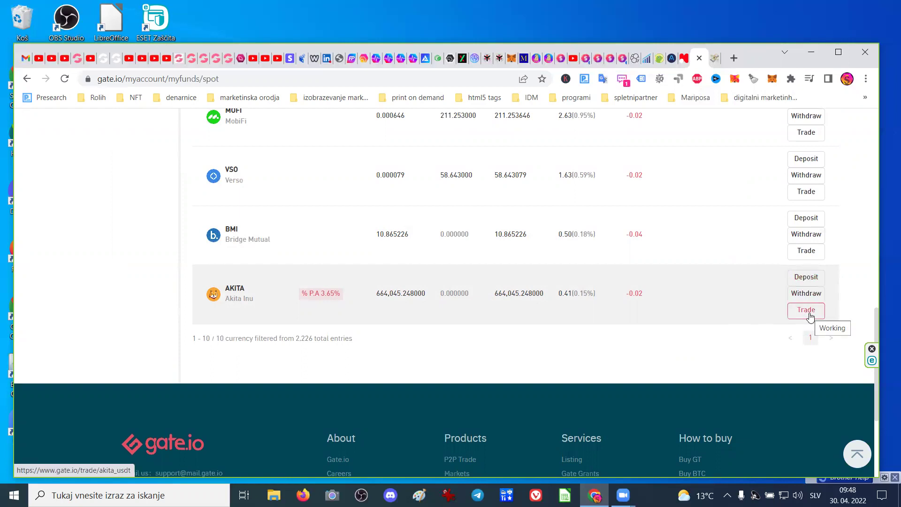
{"action": "scroll", "coordinate": [809, 315], "scroll_direction": "up", "scroll_amount": 1}
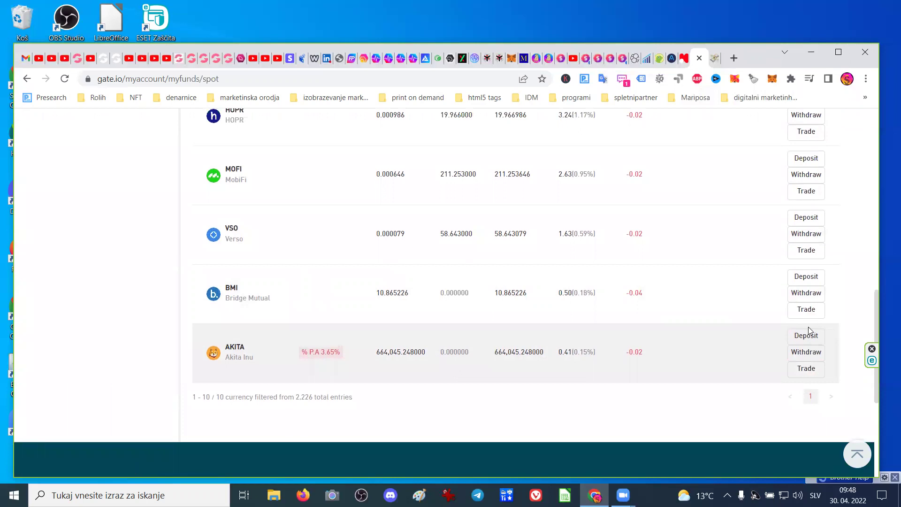
{"action": "scroll", "coordinate": [809, 330], "scroll_direction": "up", "scroll_amount": 2}
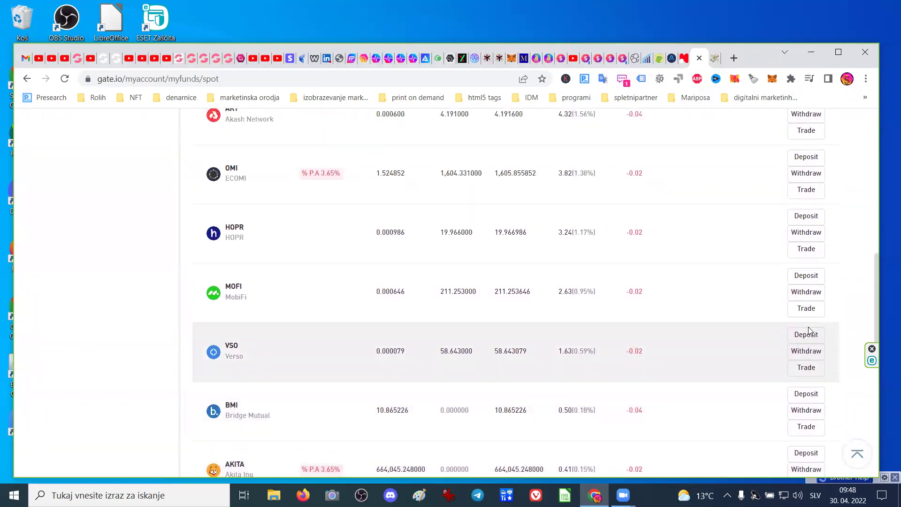
{"action": "scroll", "coordinate": [808, 330], "scroll_direction": "up", "scroll_amount": 3}
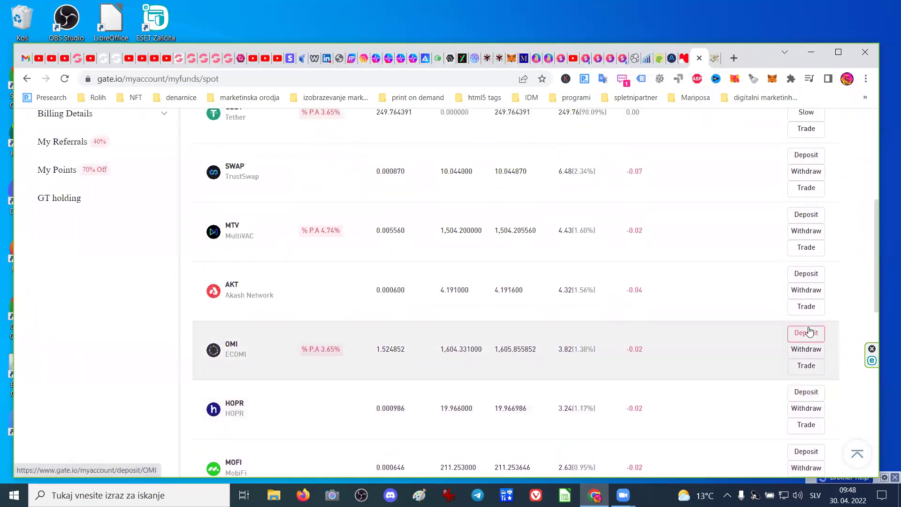
Review the spot account holdings from USDT to Akita Inu, their deposit, withdraw and trade options, and the spot assets summary.
{"action": "scroll", "coordinate": [809, 332], "scroll_direction": "up", "scroll_amount": 2}
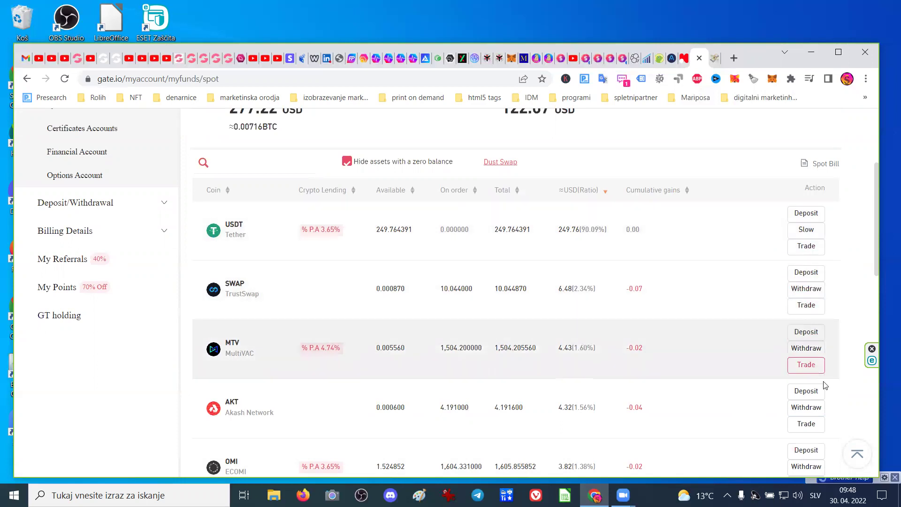
{"action": "scroll", "coordinate": [834, 389], "scroll_direction": "down", "scroll_amount": 2}
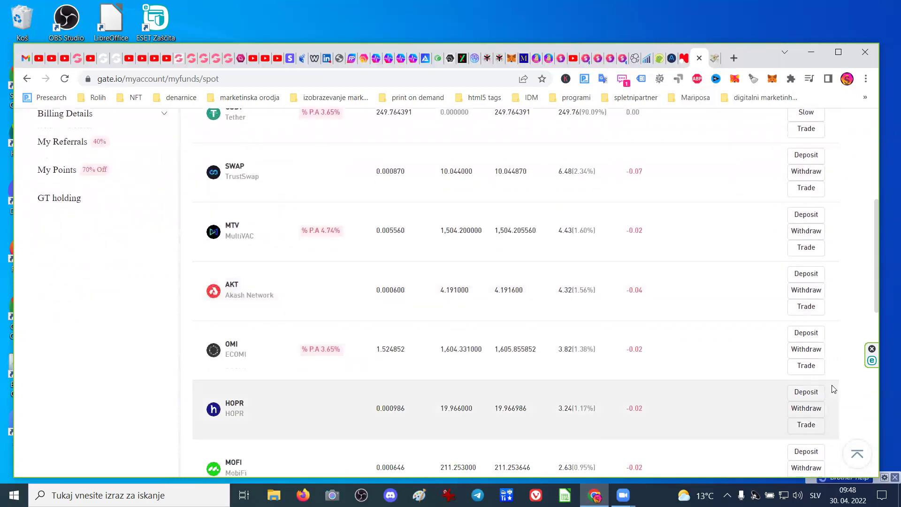
{"action": "scroll", "coordinate": [834, 389], "scroll_direction": "down", "scroll_amount": 6}
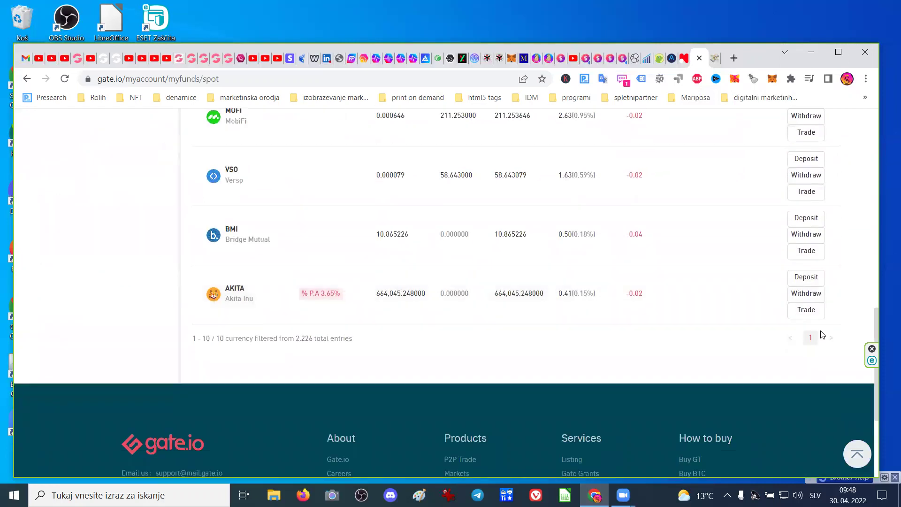
{"action": "left_click", "coordinate": [813, 301]}
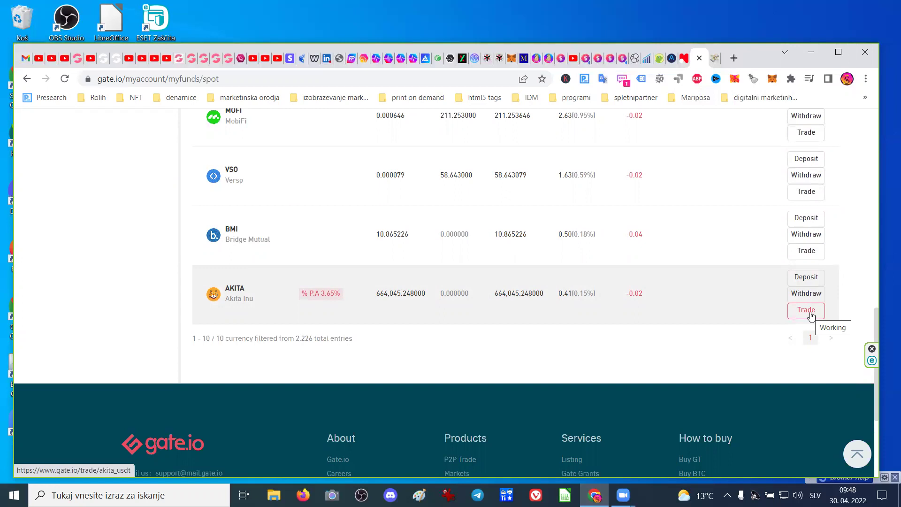
{"action": "scroll", "coordinate": [812, 315], "scroll_direction": "up", "scroll_amount": 10}
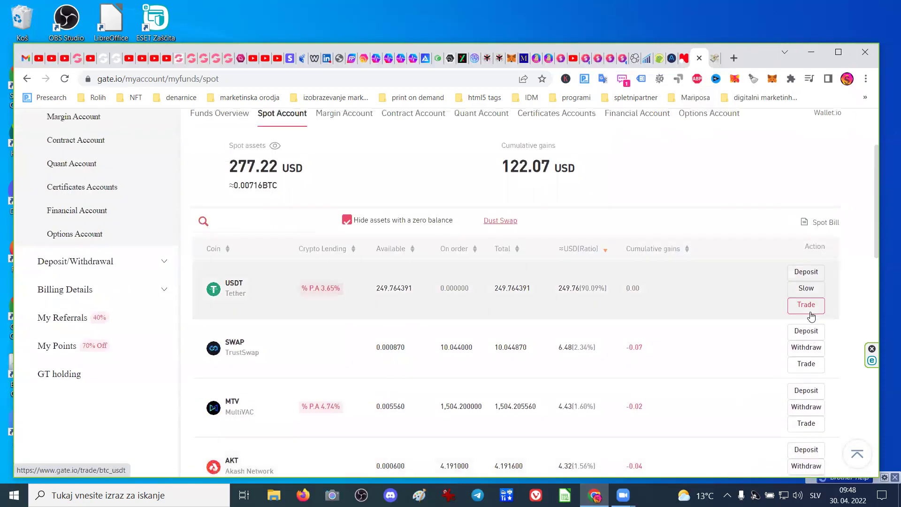
{"action": "scroll", "coordinate": [812, 316], "scroll_direction": "up", "scroll_amount": 4}
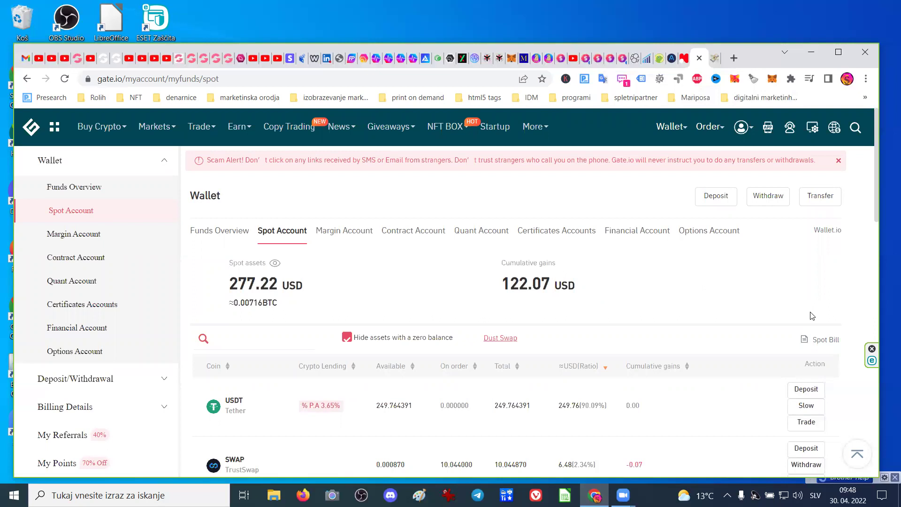
{"action": "scroll", "coordinate": [811, 316], "scroll_direction": "down", "scroll_amount": 1}
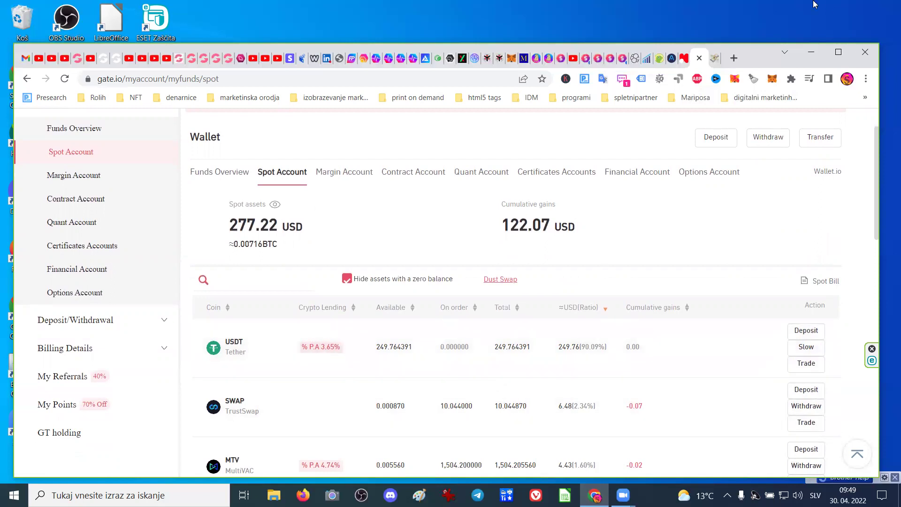
Switch to CoinGecko and review the largest cryptocurrencies by market cap, from Bitcoin to Stellar, with their prices and seven-day charts.
{"action": "left_click", "coordinate": [660, 58]}
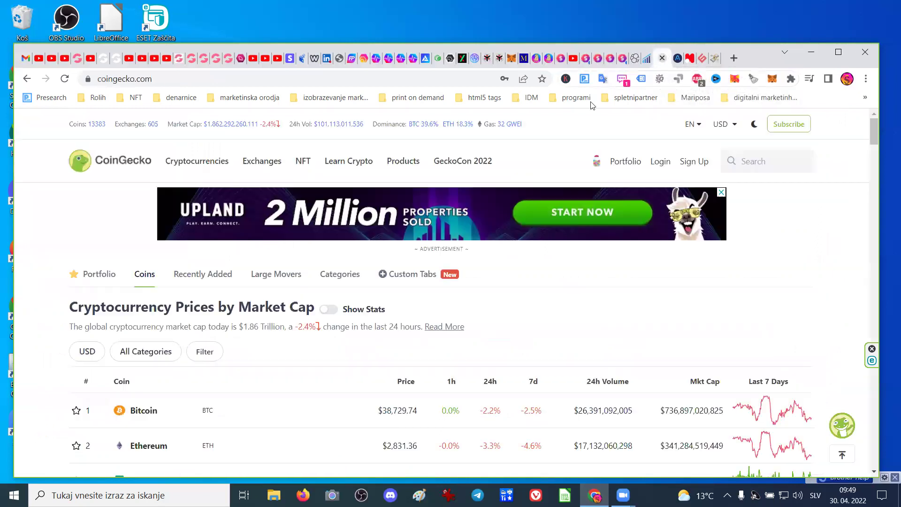
{"action": "scroll", "coordinate": [135, 327], "scroll_direction": "down", "scroll_amount": 3}
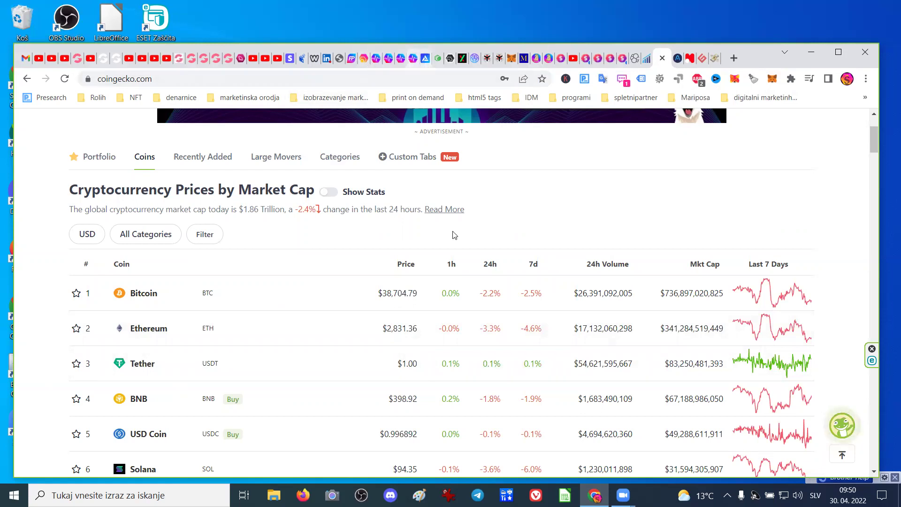
{"action": "scroll", "coordinate": [459, 397], "scroll_direction": "down", "scroll_amount": 1}
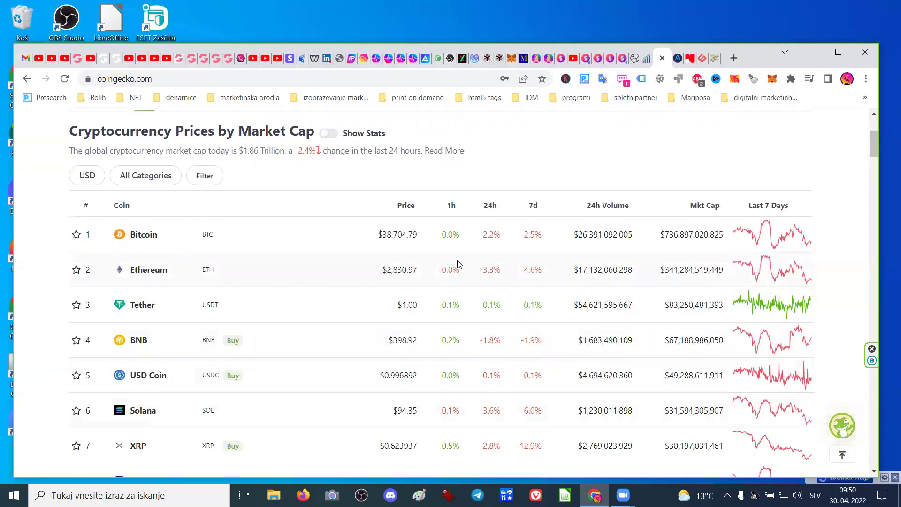
{"action": "scroll", "coordinate": [755, 272], "scroll_direction": "down", "scroll_amount": 2}
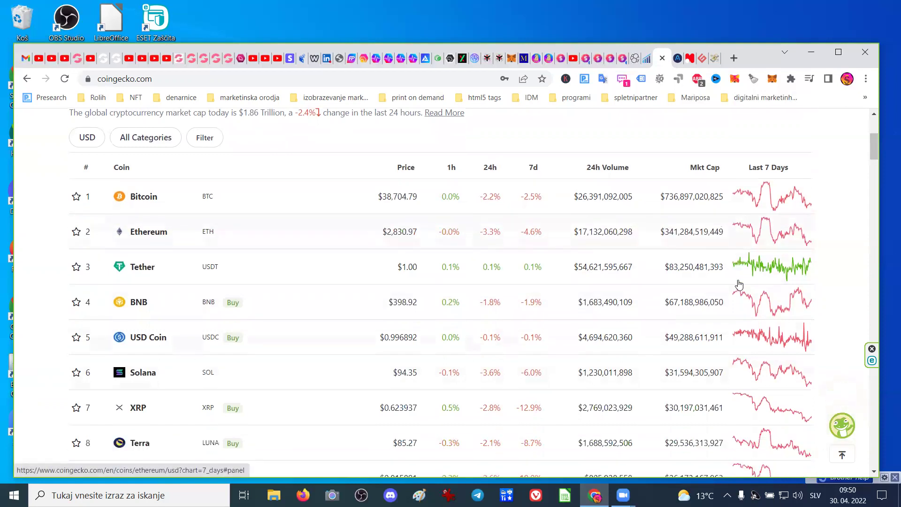
{"action": "scroll", "coordinate": [739, 278], "scroll_direction": "up", "scroll_amount": 1}
{"action": "scroll", "coordinate": [740, 277], "scroll_direction": "down", "scroll_amount": 7}
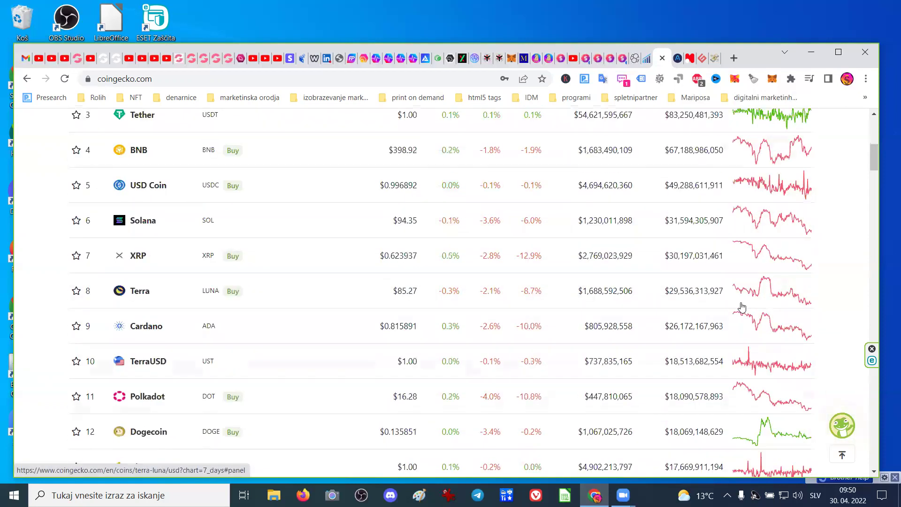
{"action": "scroll", "coordinate": [741, 308], "scroll_direction": "down", "scroll_amount": 7}
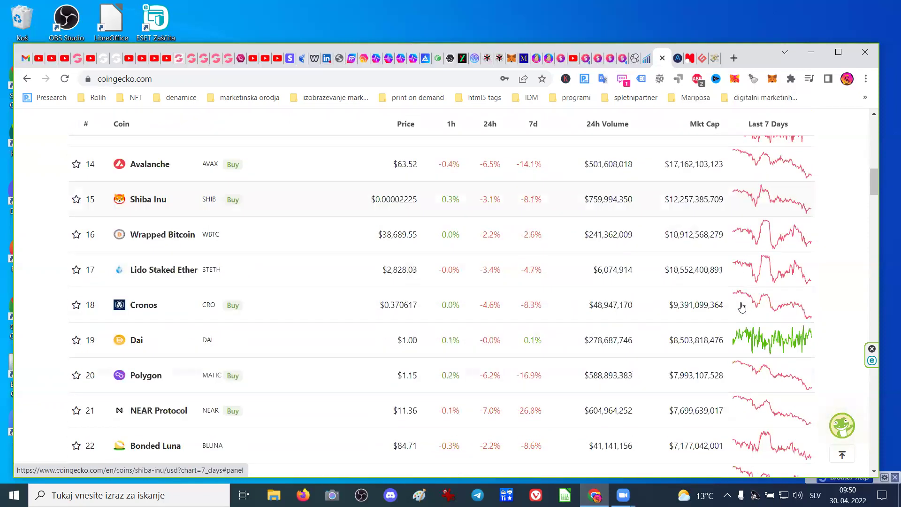
{"action": "scroll", "coordinate": [741, 307], "scroll_direction": "down", "scroll_amount": 3}
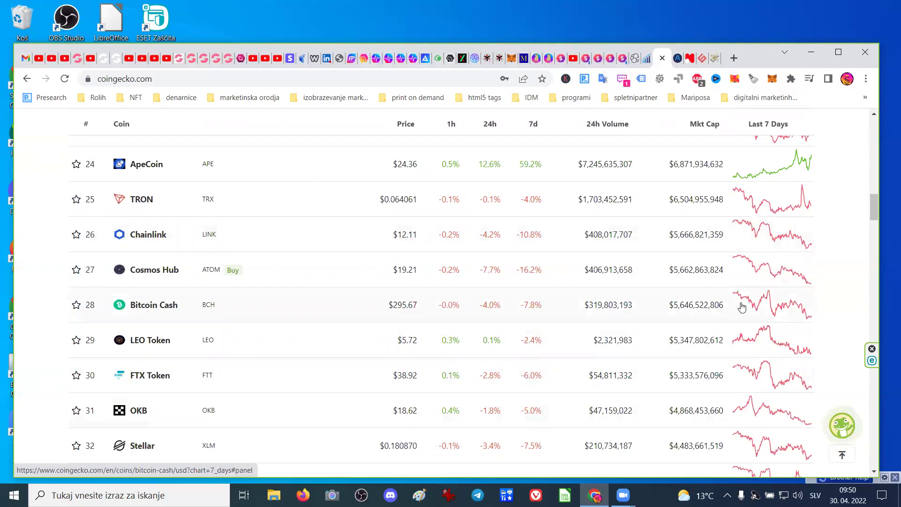
Examine the mid-ranked CoinGecko coins from Stellar to BitTorrent, looking for coins with a positive seven-day trend such as DeFiChain.
{"action": "scroll", "coordinate": [742, 307], "scroll_direction": "down", "scroll_amount": 4}
{"action": "scroll", "coordinate": [741, 307], "scroll_direction": "up", "scroll_amount": 3}
{"action": "scroll", "coordinate": [741, 307], "scroll_direction": "down", "scroll_amount": 3}
{"action": "scroll", "coordinate": [757, 348], "scroll_direction": "down", "scroll_amount": 5}
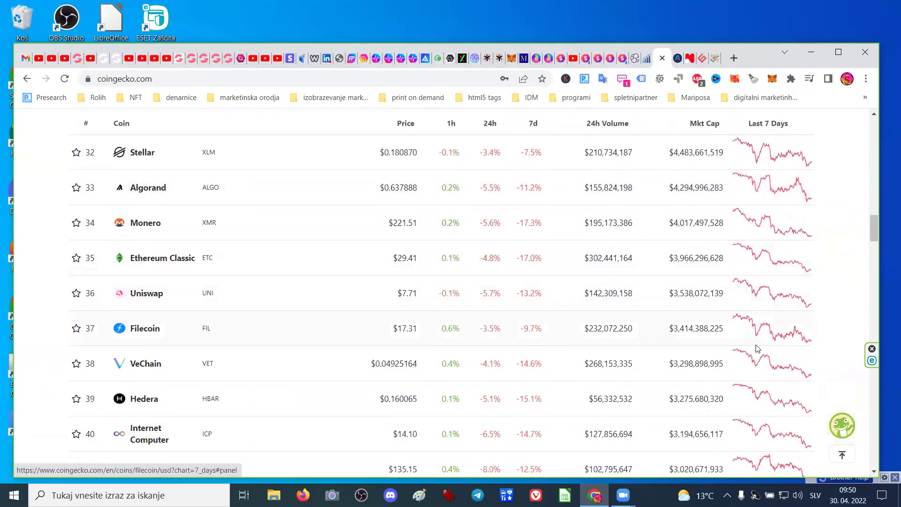
{"action": "scroll", "coordinate": [757, 349], "scroll_direction": "down", "scroll_amount": 2}
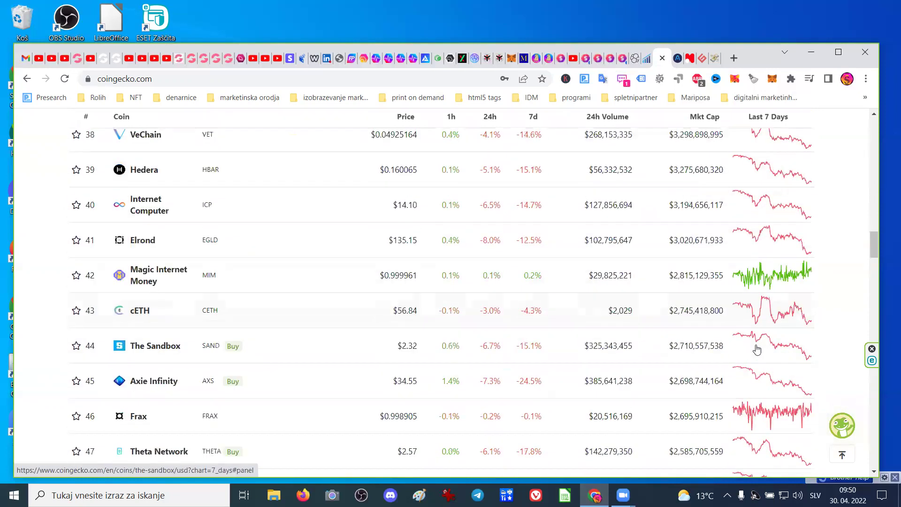
{"action": "scroll", "coordinate": [757, 348], "scroll_direction": "down", "scroll_amount": 4}
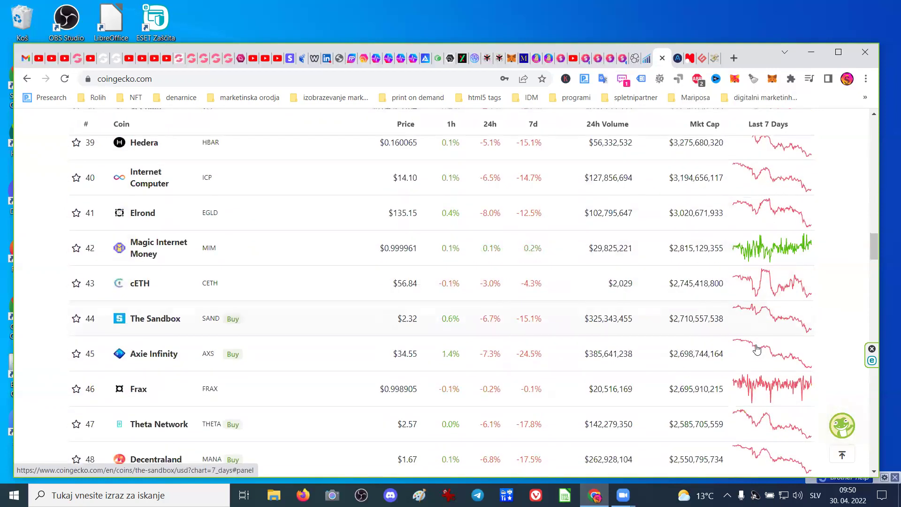
{"action": "scroll", "coordinate": [756, 349], "scroll_direction": "down", "scroll_amount": 8}
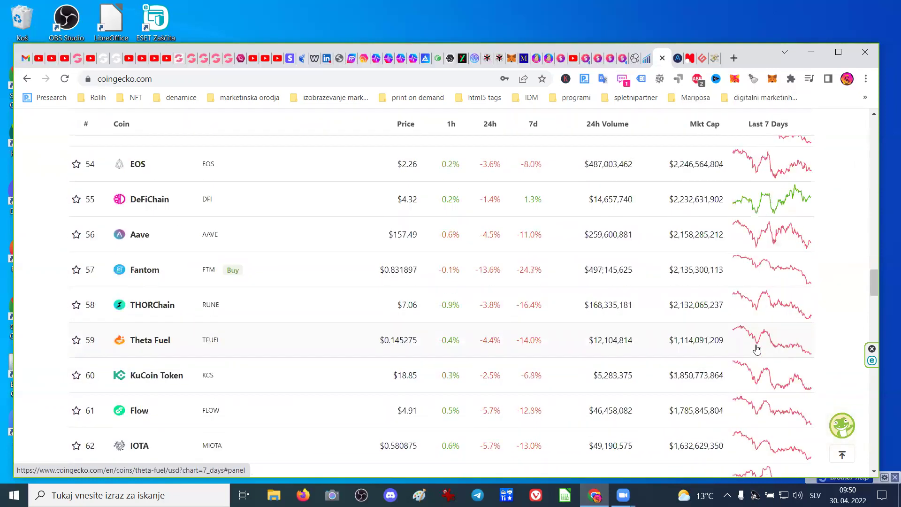
{"action": "scroll", "coordinate": [756, 349], "scroll_direction": "down", "scroll_amount": 2}
{"action": "scroll", "coordinate": [757, 348], "scroll_direction": "up", "scroll_amount": 4}
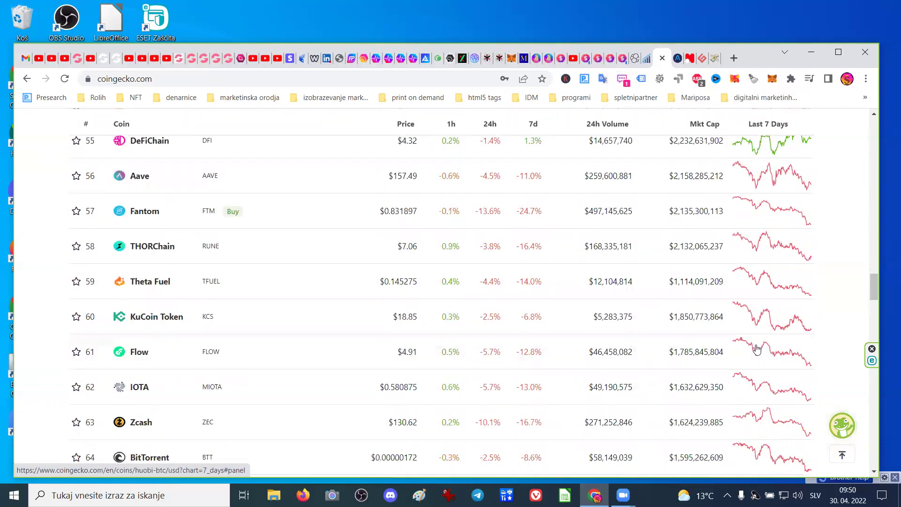
{"action": "scroll", "coordinate": [757, 349], "scroll_direction": "up", "scroll_amount": 1}
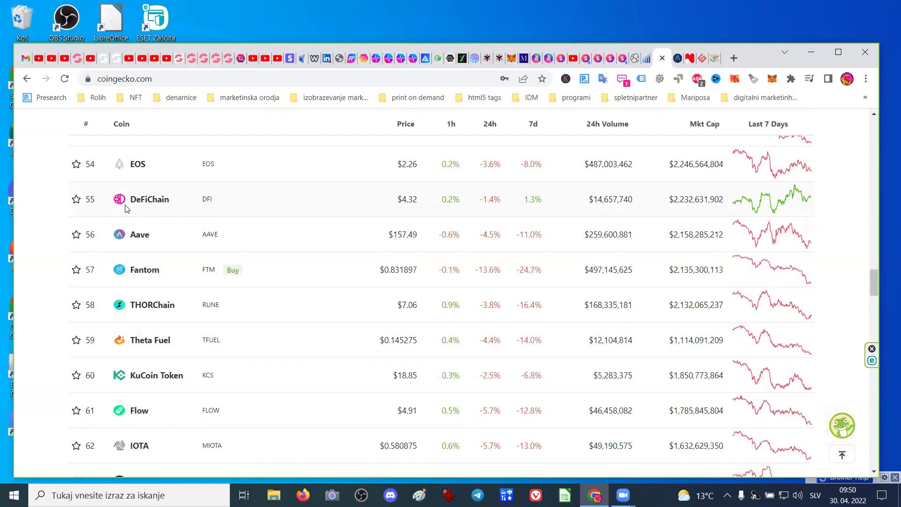
Review the lower-ranked CoinGecko coins from KuCoin Token down to NEO, and return to the start of the market cap list.
{"action": "scroll", "coordinate": [643, 319], "scroll_direction": "down", "scroll_amount": 4}
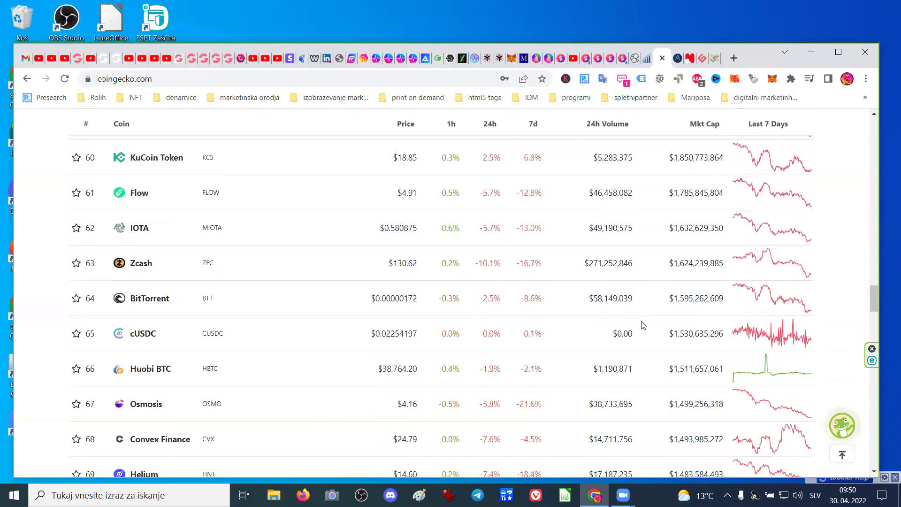
{"action": "scroll", "coordinate": [644, 325], "scroll_direction": "down", "scroll_amount": 7}
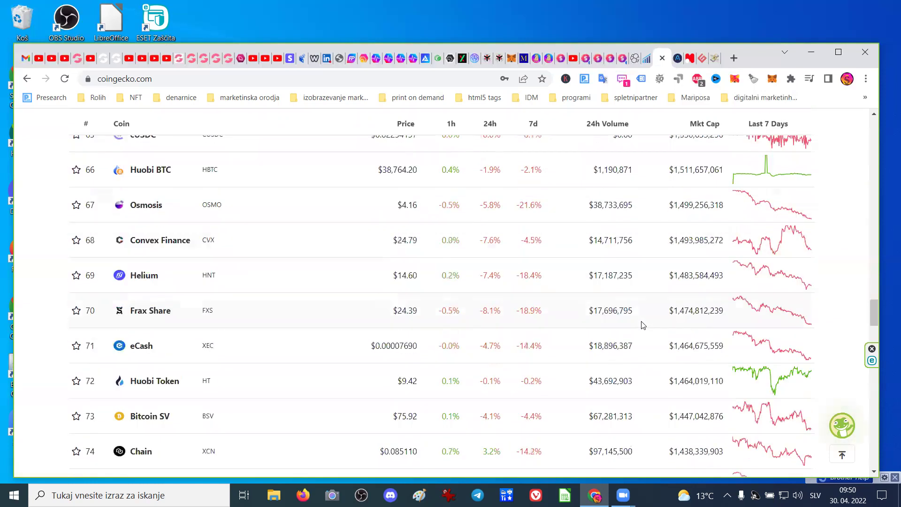
{"action": "scroll", "coordinate": [643, 325], "scroll_direction": "down", "scroll_amount": 2}
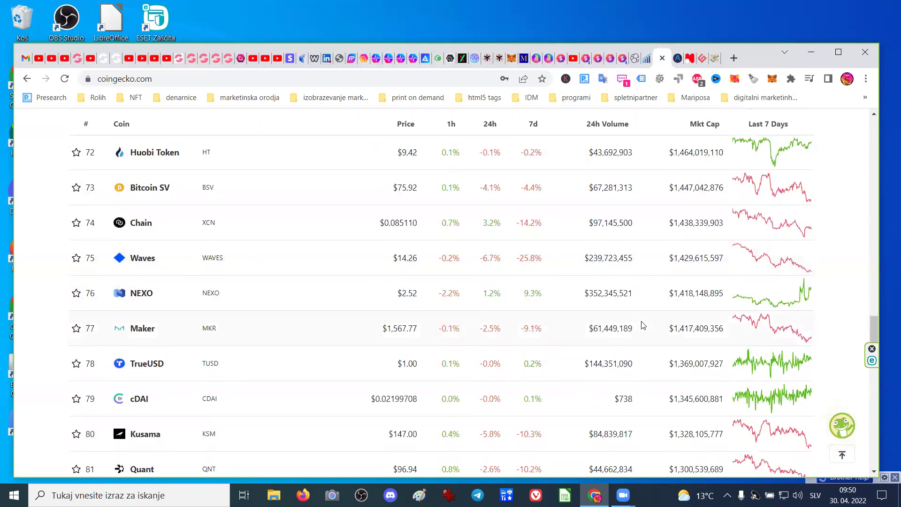
{"action": "scroll", "coordinate": [643, 325], "scroll_direction": "down", "scroll_amount": 5}
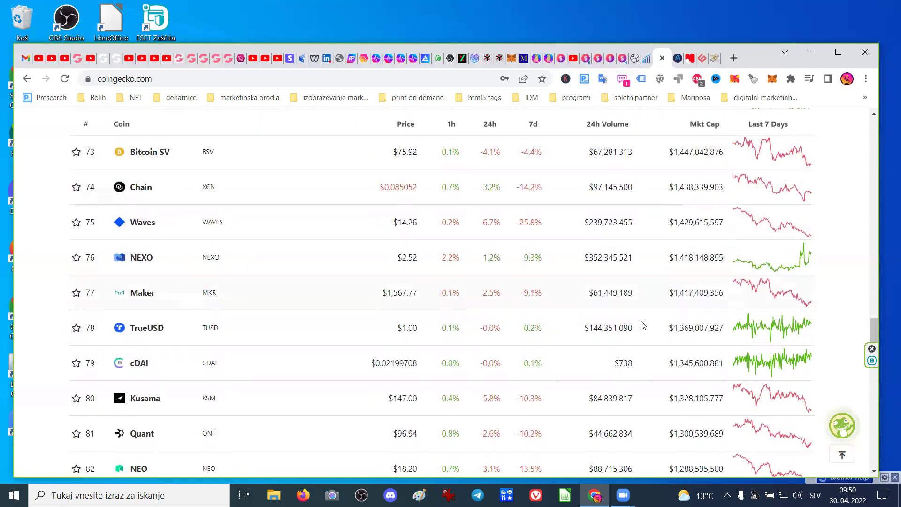
{"action": "scroll", "coordinate": [644, 325], "scroll_direction": "up", "scroll_amount": 8}
{"action": "scroll", "coordinate": [643, 325], "scroll_direction": "up", "scroll_amount": 20}
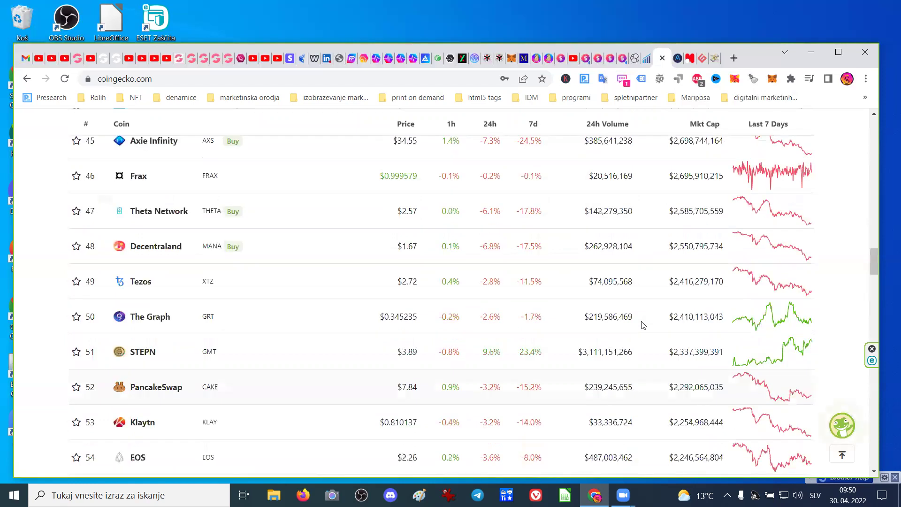
{"action": "scroll", "coordinate": [643, 326], "scroll_direction": "up", "scroll_amount": 6}
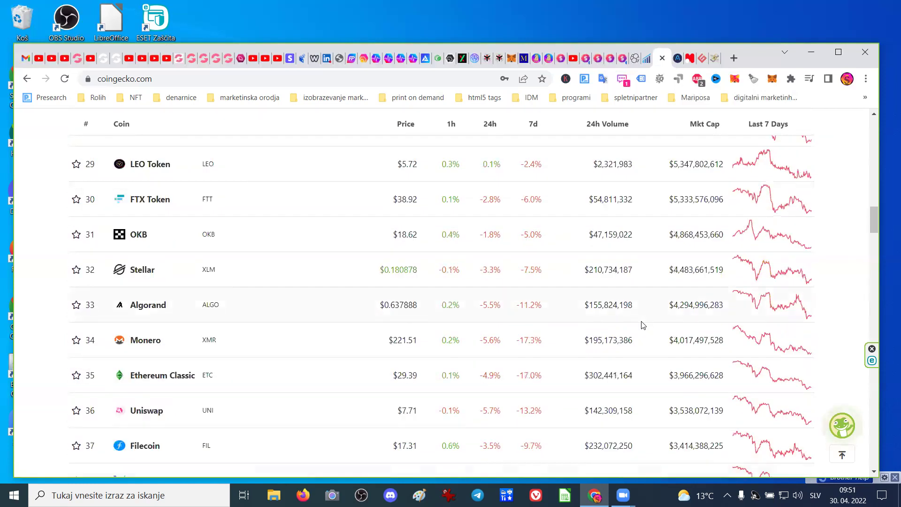
{"action": "scroll", "coordinate": [643, 326], "scroll_direction": "up", "scroll_amount": 2}
{"action": "scroll", "coordinate": [643, 325], "scroll_direction": "down", "scroll_amount": 1}
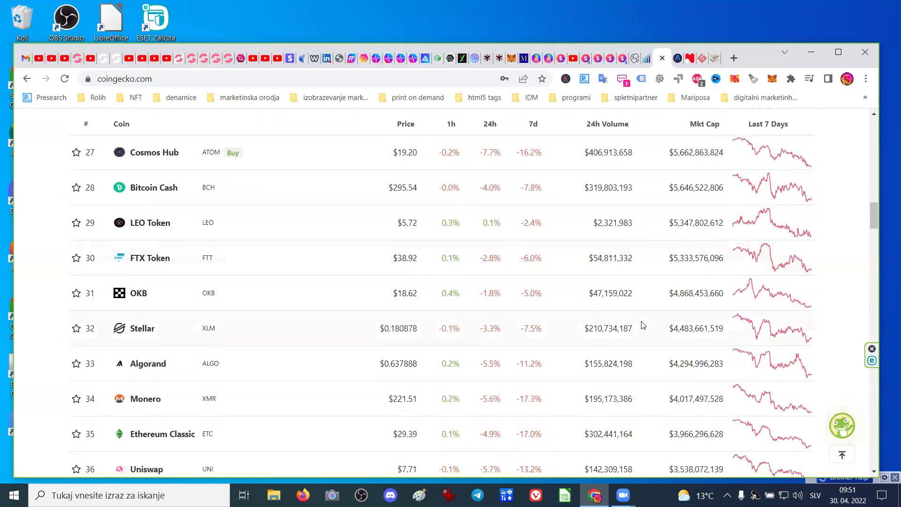
{"action": "scroll", "coordinate": [643, 325], "scroll_direction": "up", "scroll_amount": 6}
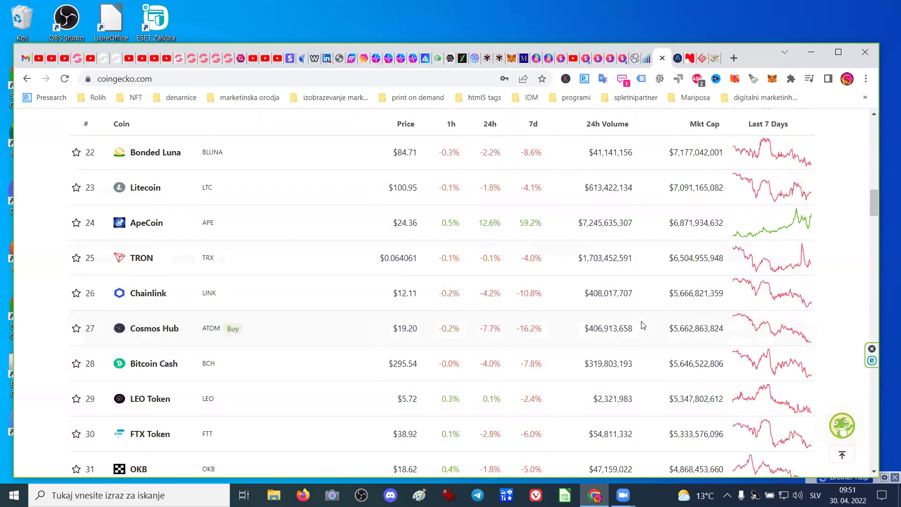
{"action": "scroll", "coordinate": [643, 325], "scroll_direction": "up", "scroll_amount": 10}
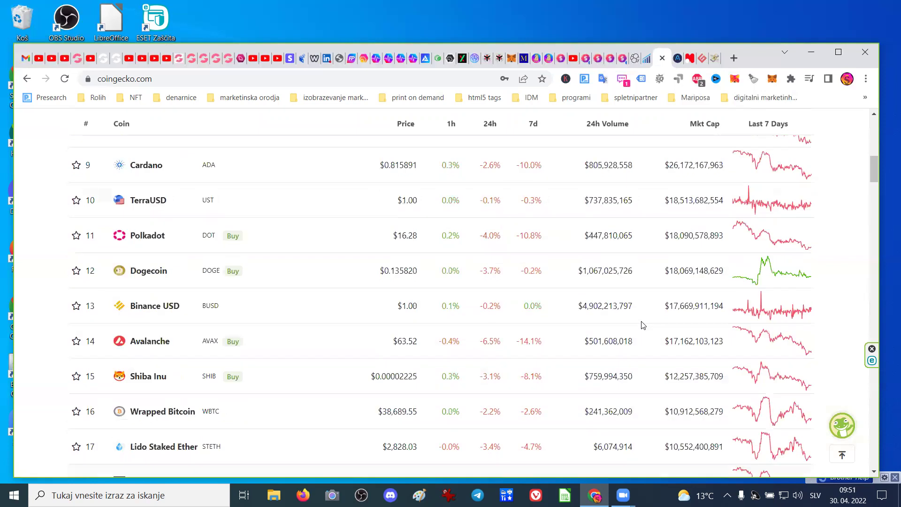
{"action": "scroll", "coordinate": [643, 325], "scroll_direction": "up", "scroll_amount": 7}
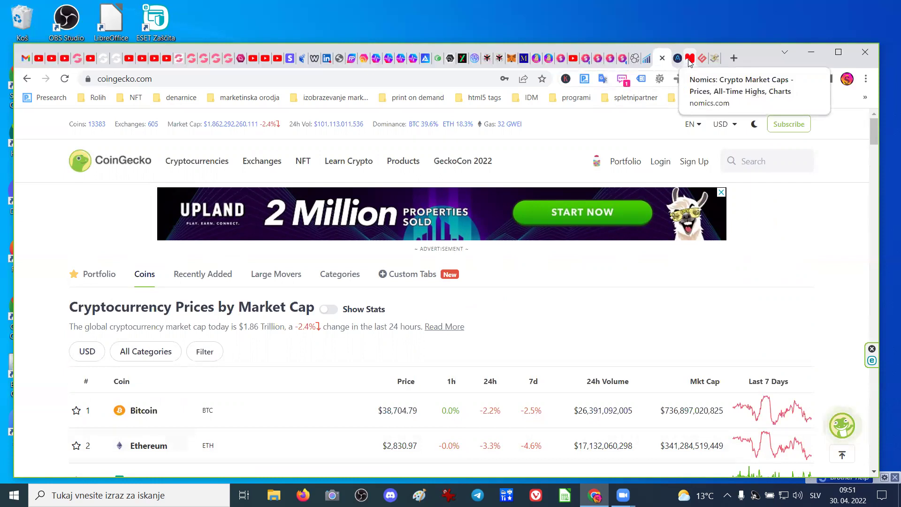
Switch to Nomics and examine its actively traded coins by market cap, from Bitcoin past HEX to Shiba Inu.
{"action": "left_click", "coordinate": [690, 60]}
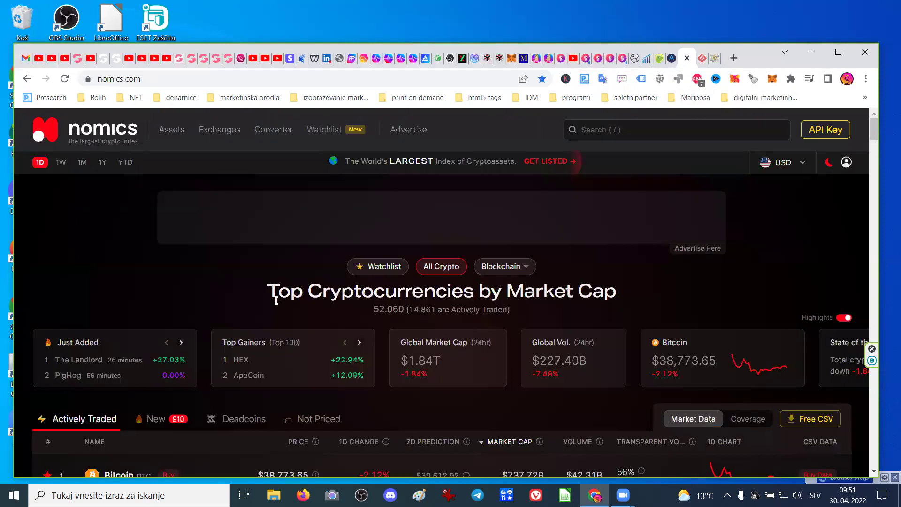
{"action": "scroll", "coordinate": [263, 301], "scroll_direction": "down", "scroll_amount": 5}
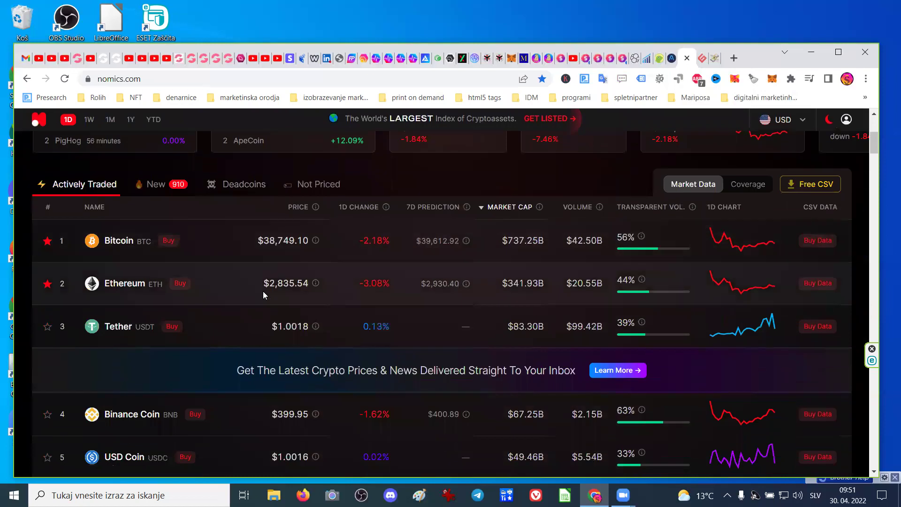
{"action": "scroll", "coordinate": [241, 296], "scroll_direction": "down", "scroll_amount": 5}
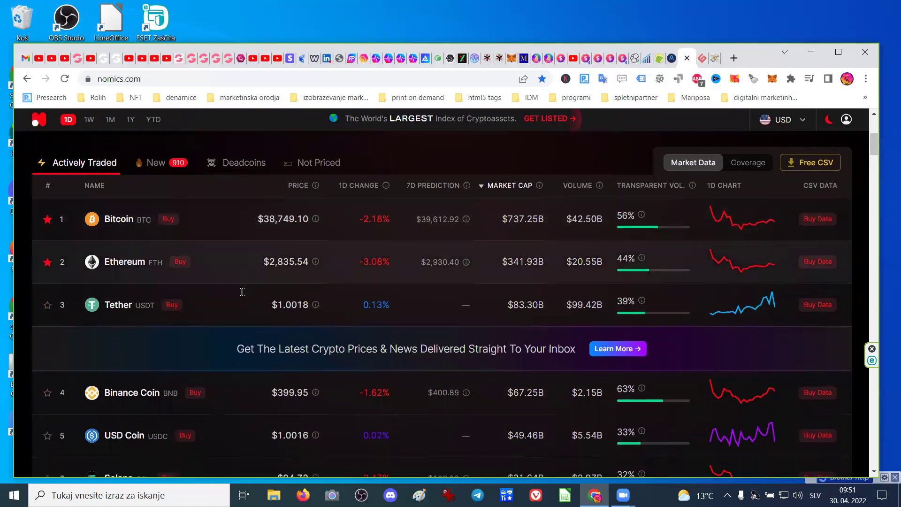
{"action": "scroll", "coordinate": [463, 308], "scroll_direction": "down", "scroll_amount": 3}
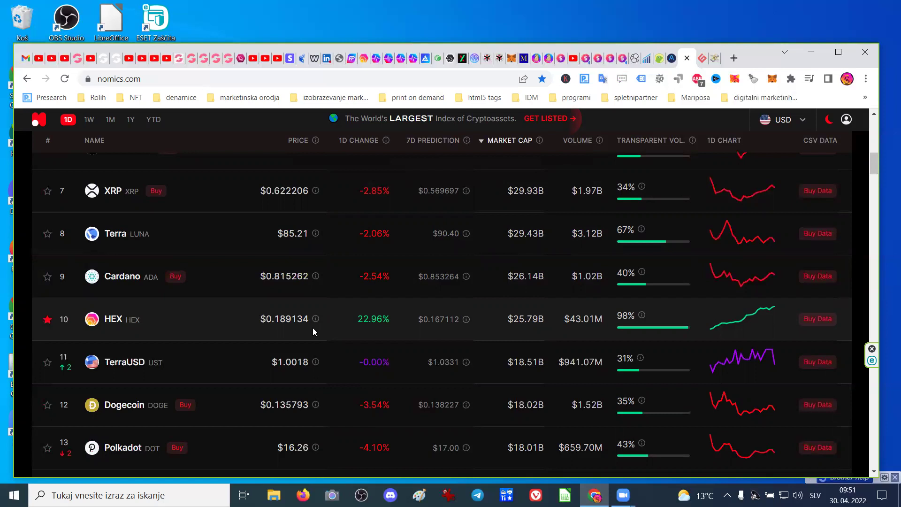
{"action": "scroll", "coordinate": [313, 329], "scroll_direction": "down", "scroll_amount": 5}
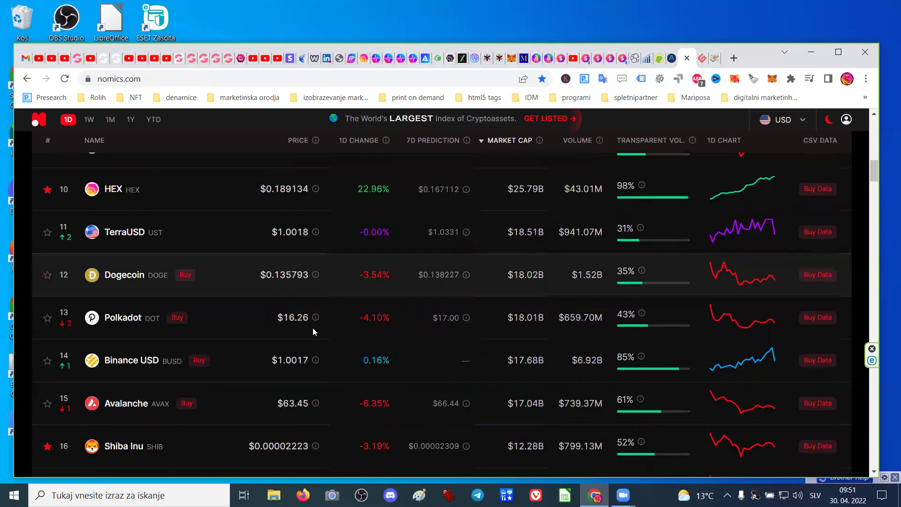
Examine the Nomics coins from Cardano and HEX down to UNUS SED LEO, and return to the highest-ranked coins.
{"action": "scroll", "coordinate": [312, 328], "scroll_direction": "up", "scroll_amount": 3}
{"action": "scroll", "coordinate": [313, 327], "scroll_direction": "down", "scroll_amount": 3}
{"action": "scroll", "coordinate": [434, 360], "scroll_direction": "up", "scroll_amount": 3}
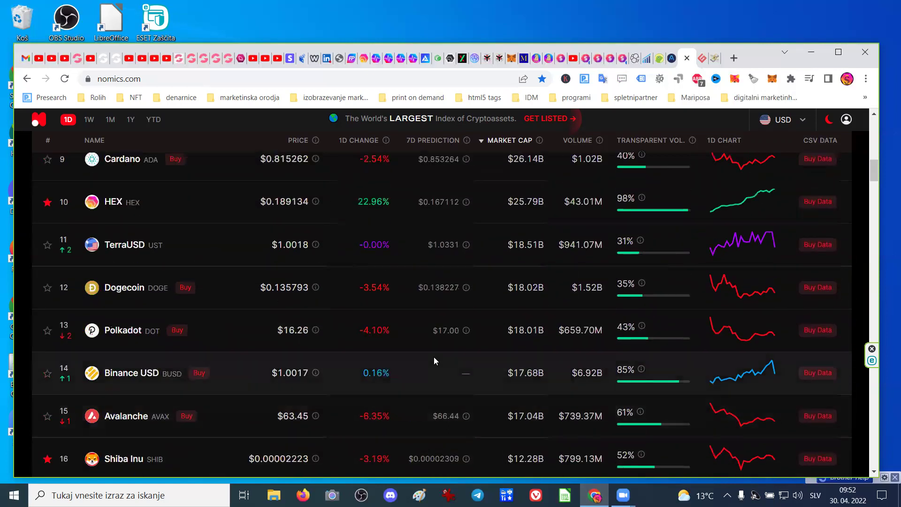
{"action": "scroll", "coordinate": [434, 359], "scroll_direction": "down", "scroll_amount": 3}
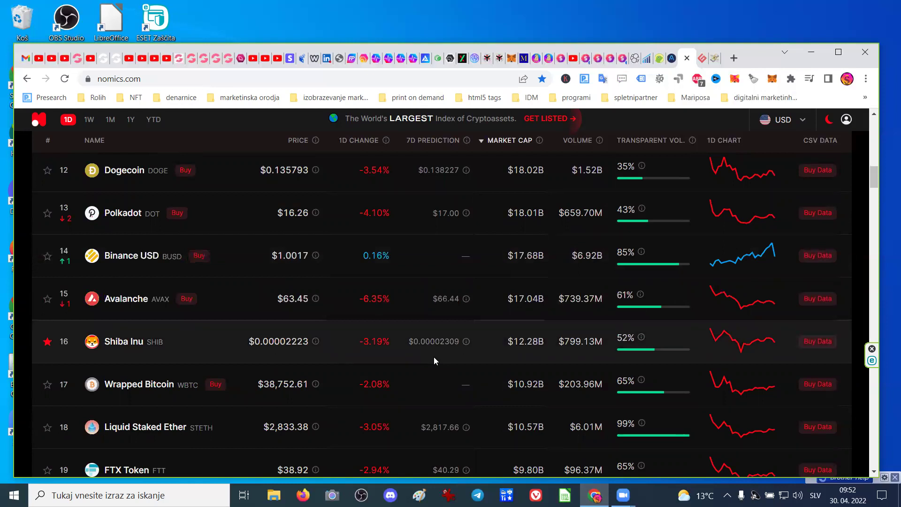
{"action": "scroll", "coordinate": [434, 360], "scroll_direction": "down", "scroll_amount": 4}
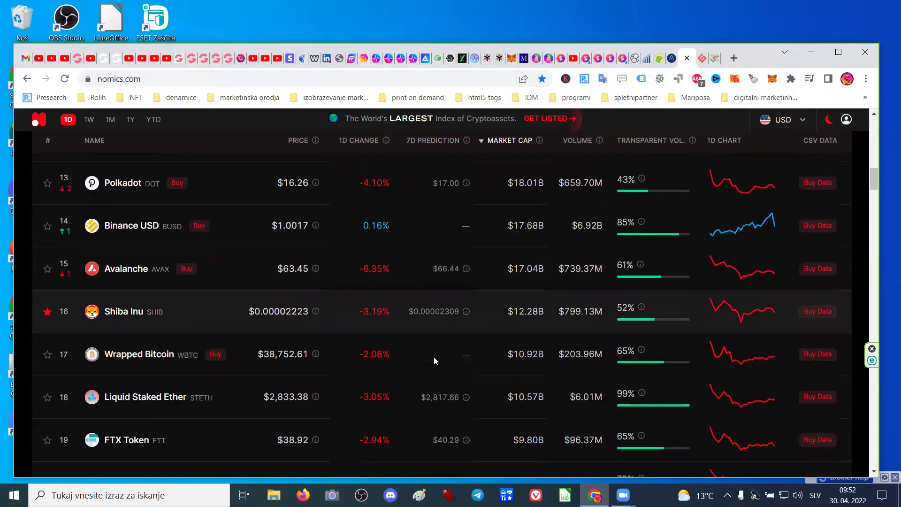
{"action": "scroll", "coordinate": [435, 360], "scroll_direction": "down", "scroll_amount": 1}
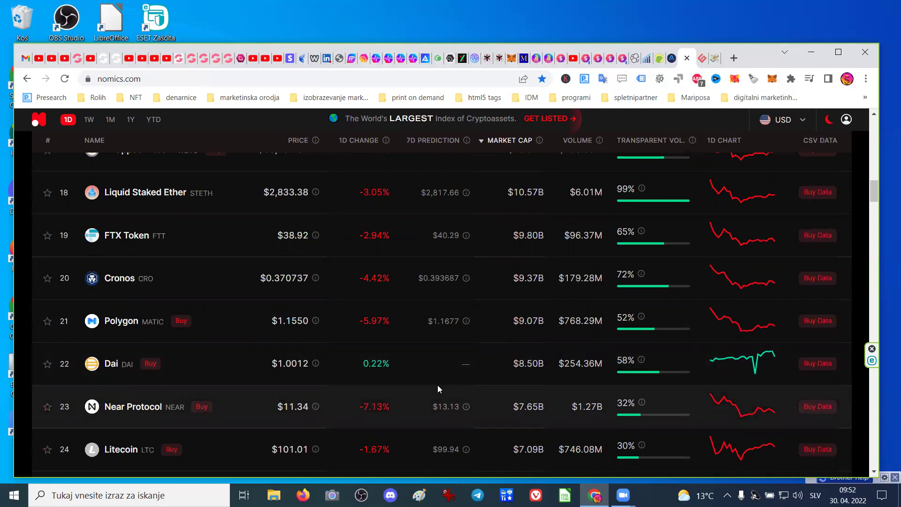
{"action": "scroll", "coordinate": [438, 389], "scroll_direction": "down", "scroll_amount": 5}
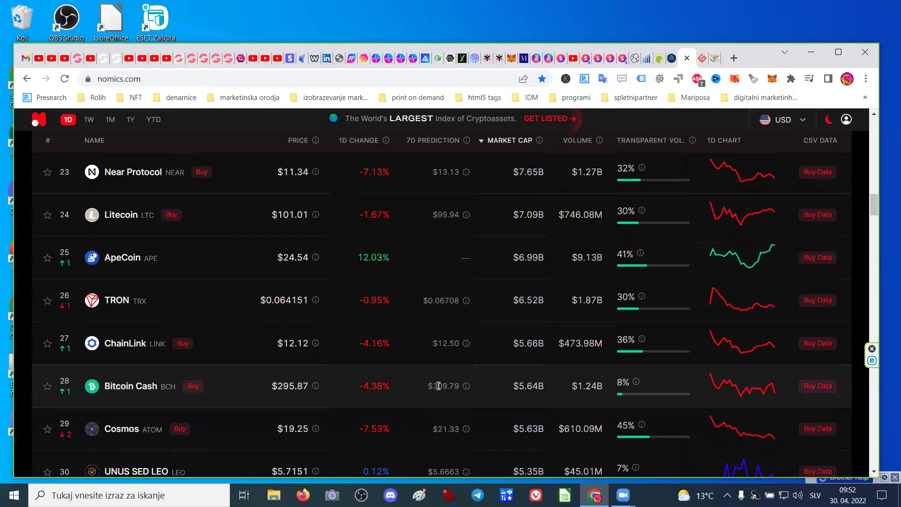
{"action": "scroll", "coordinate": [439, 386], "scroll_direction": "up", "scroll_amount": 20}
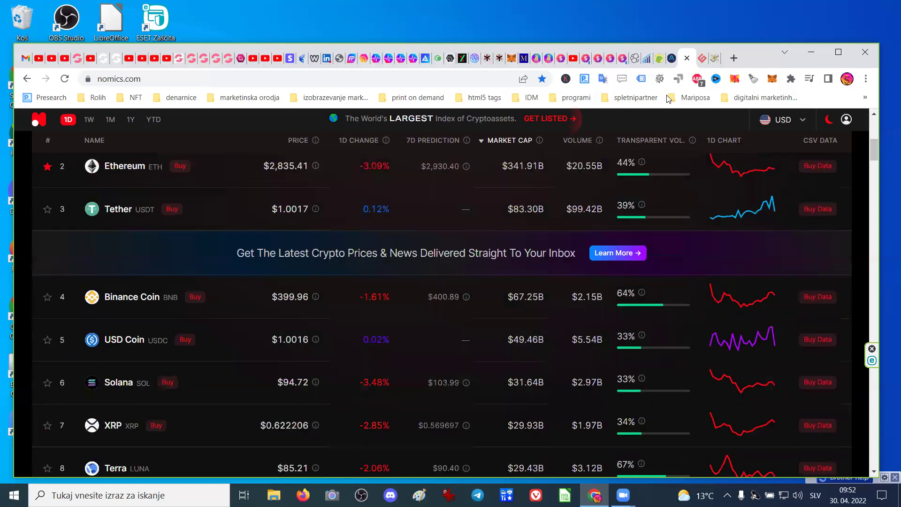
Switch to the Gate.io spot wallet and open the trading page for its Akita Inu holding.
{"action": "left_click", "coordinate": [707, 58]}
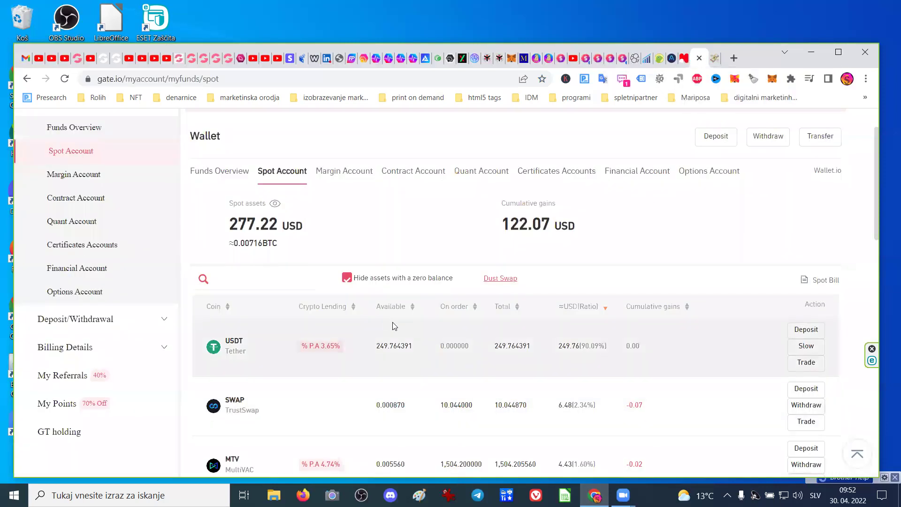
{"action": "scroll", "coordinate": [553, 324], "scroll_direction": "down", "scroll_amount": 3}
{"action": "scroll", "coordinate": [555, 326], "scroll_direction": "down", "scroll_amount": 3}
{"action": "scroll", "coordinate": [555, 325], "scroll_direction": "down", "scroll_amount": 5}
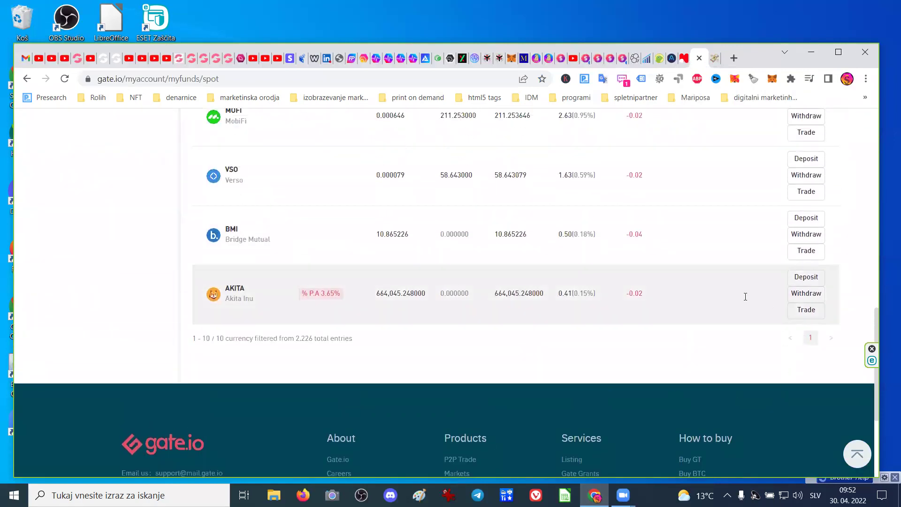
{"action": "left_click", "coordinate": [807, 311]}
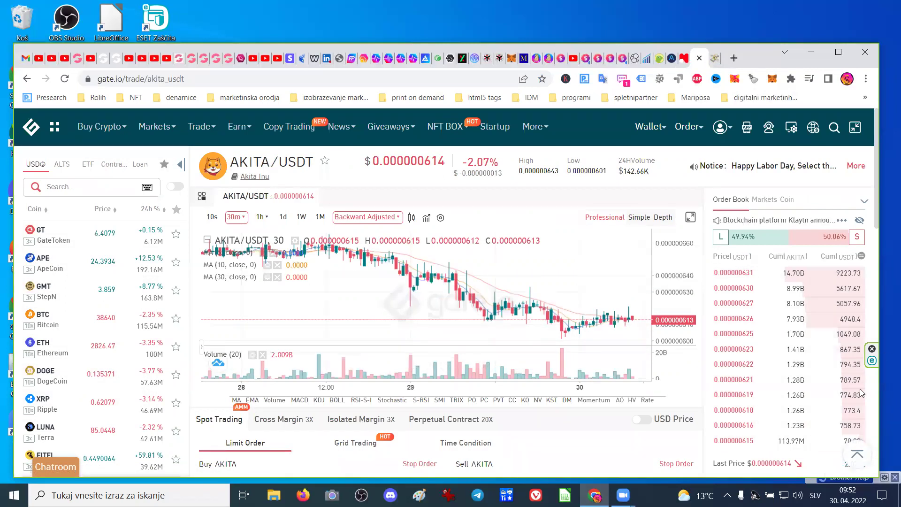
Show AKITA prices in USD and fill the limit sell order's amount with the entire available AKITA balance.
{"action": "left_click_drag", "start_coordinate": [875, 182], "coordinate": [880, 237]}
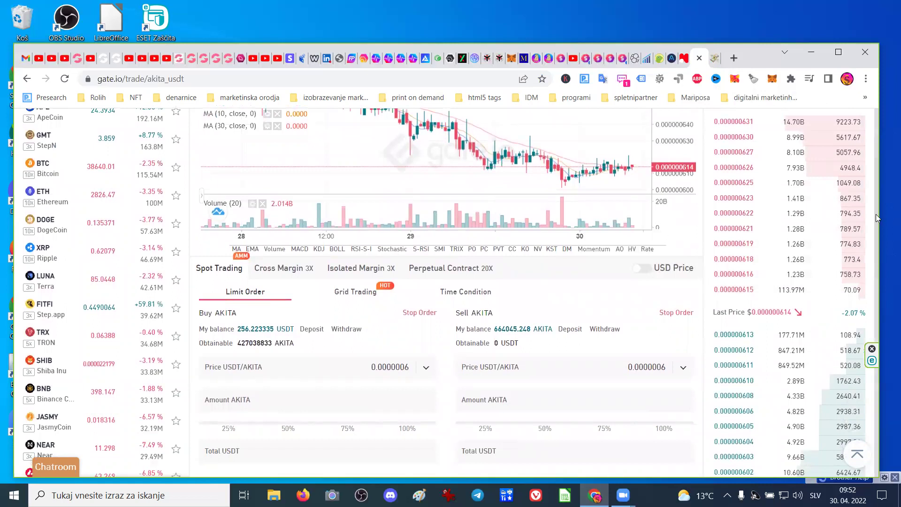
{"action": "left_click_drag", "start_coordinate": [875, 214], "coordinate": [883, 246]}
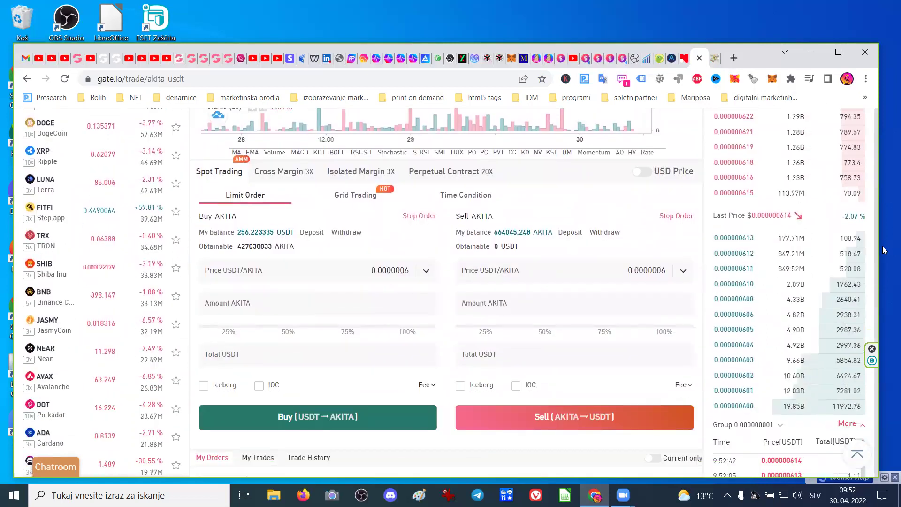
{"action": "mouse_move", "coordinate": [883, 246]}
{"action": "left_mouse_down"}
{"action": "mouse_move", "coordinate": [886, 257]}
{"action": "mouse_move", "coordinate": [887, 237]}
{"action": "left_mouse_up"}
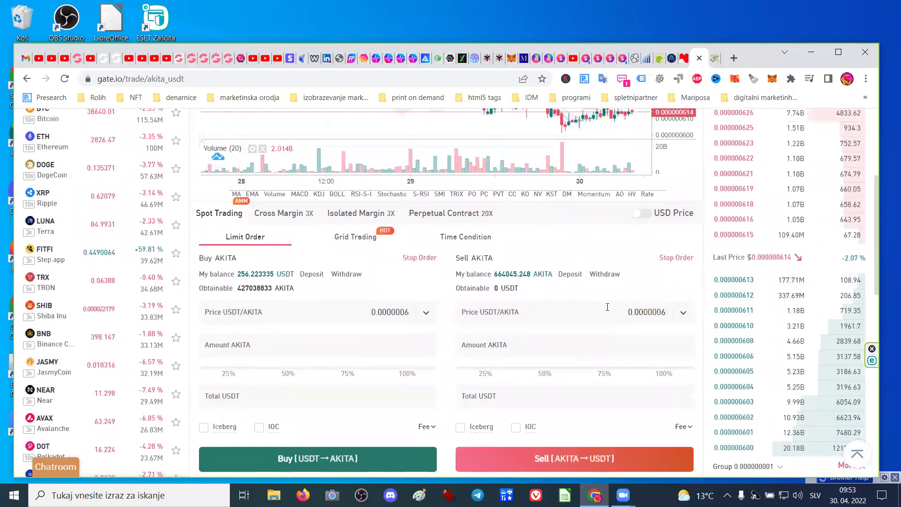
{"action": "left_click", "coordinate": [638, 216]}
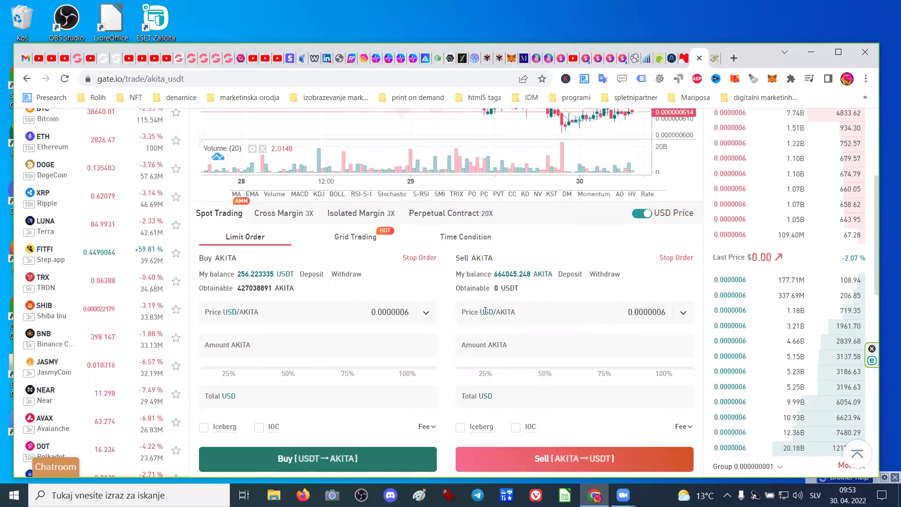
{"action": "left_click", "coordinate": [503, 277]}
{"action": "mouse_move", "coordinate": [820, 324]}
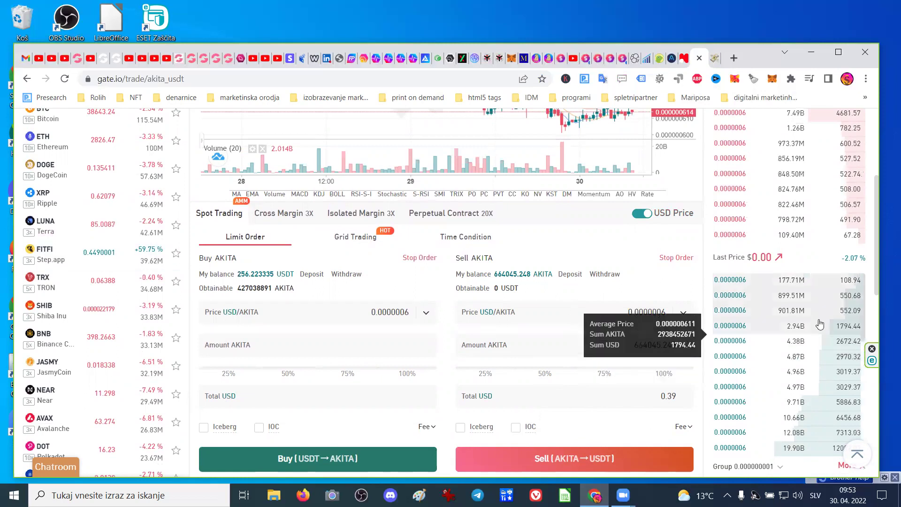
{"action": "left_click_drag", "start_coordinate": [877, 271], "coordinate": [885, 316]}
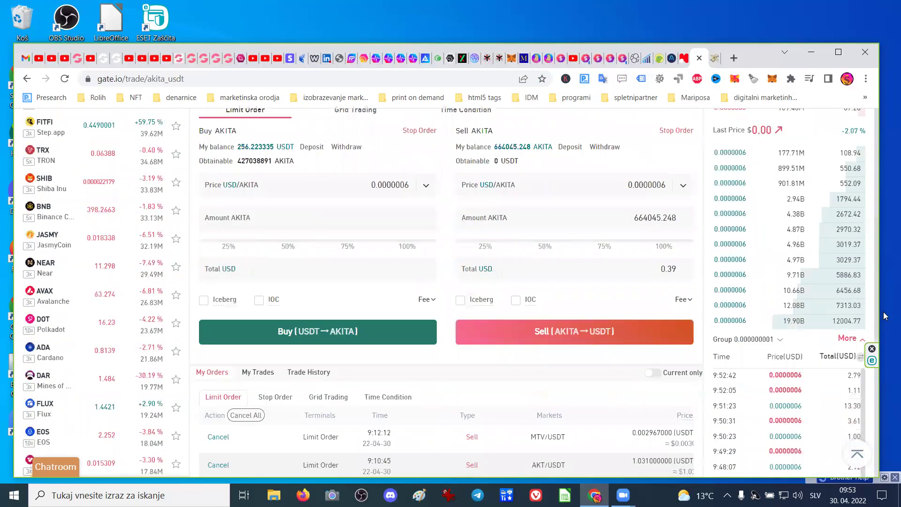
Try to place the limit sell order for 664045 AKITA at 0.0000006 USD with the fund password, and cancel the password request.
{"action": "left_click", "coordinate": [567, 330]}
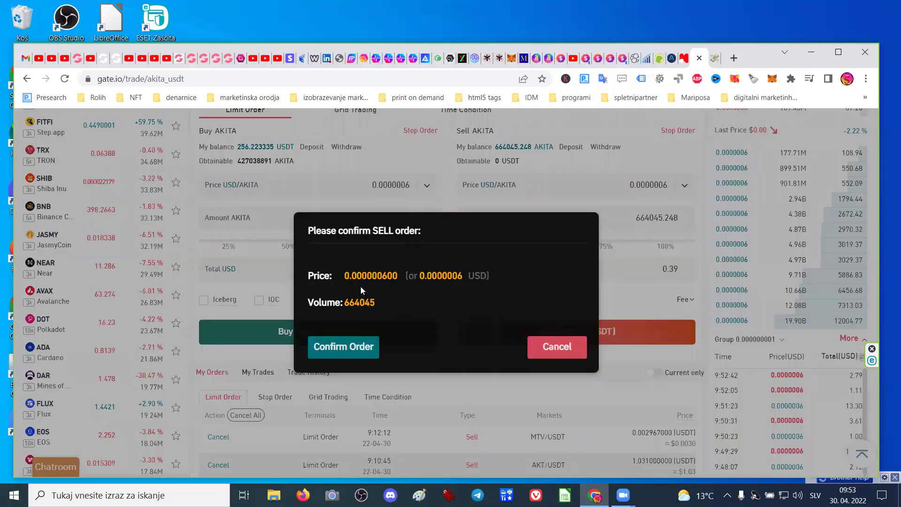
{"action": "left_click", "coordinate": [332, 350]}
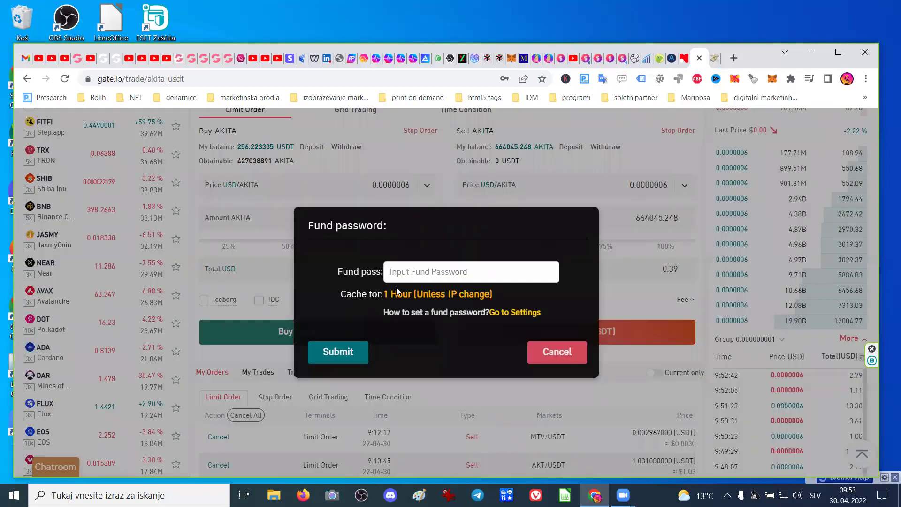
{"action": "left_click", "coordinate": [401, 270]}
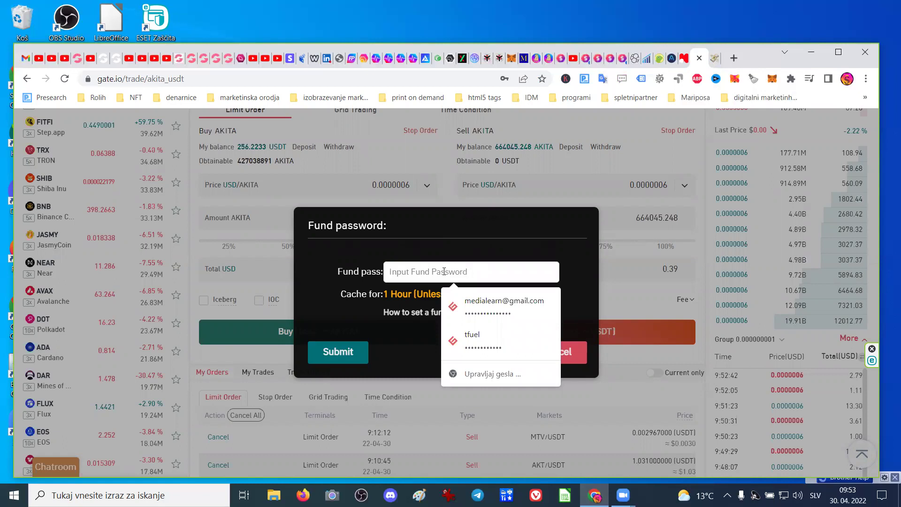
{"action": "key", "text": "ctrl+v"}
{"action": "left_click", "coordinate": [432, 242]}
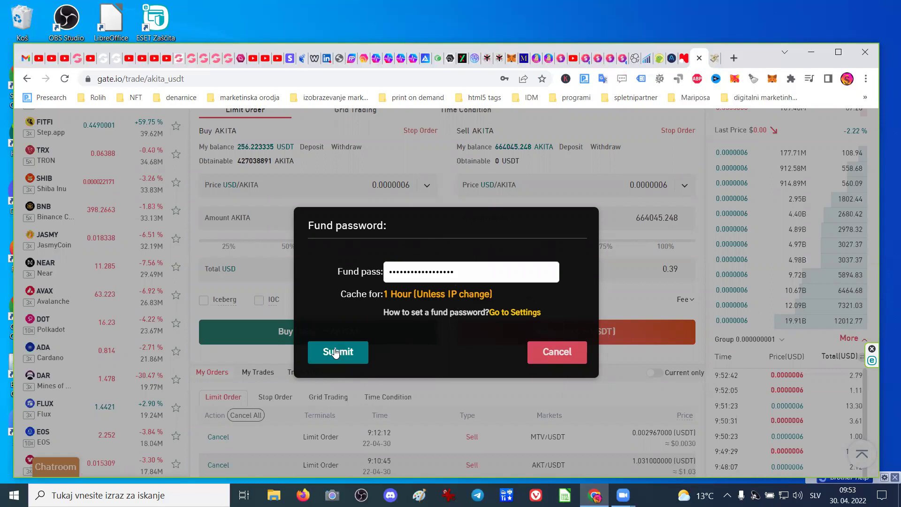
{"action": "left_click", "coordinate": [336, 353]}
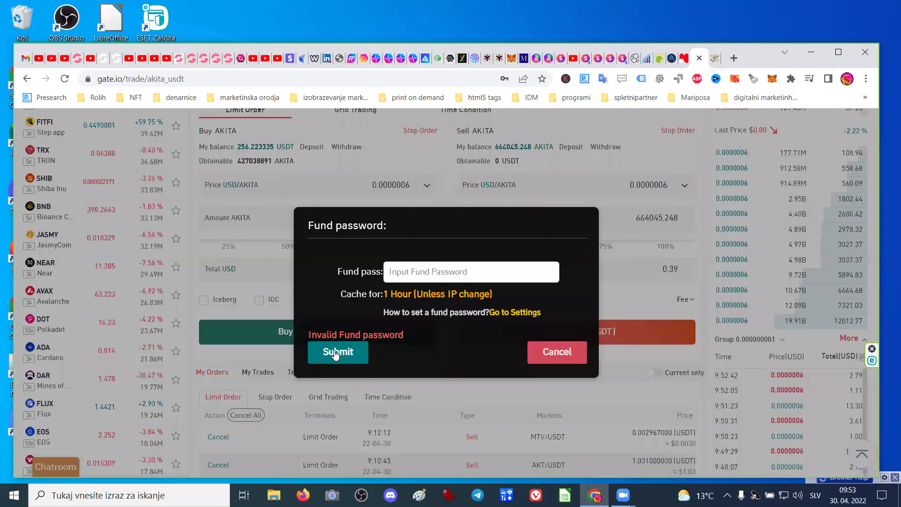
{"action": "left_click", "coordinate": [404, 271]}
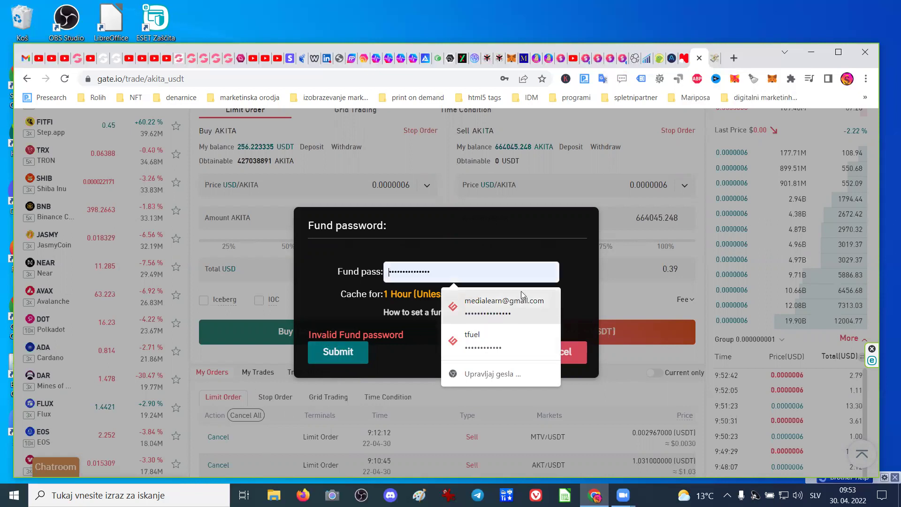
{"action": "left_click", "coordinate": [567, 245]}
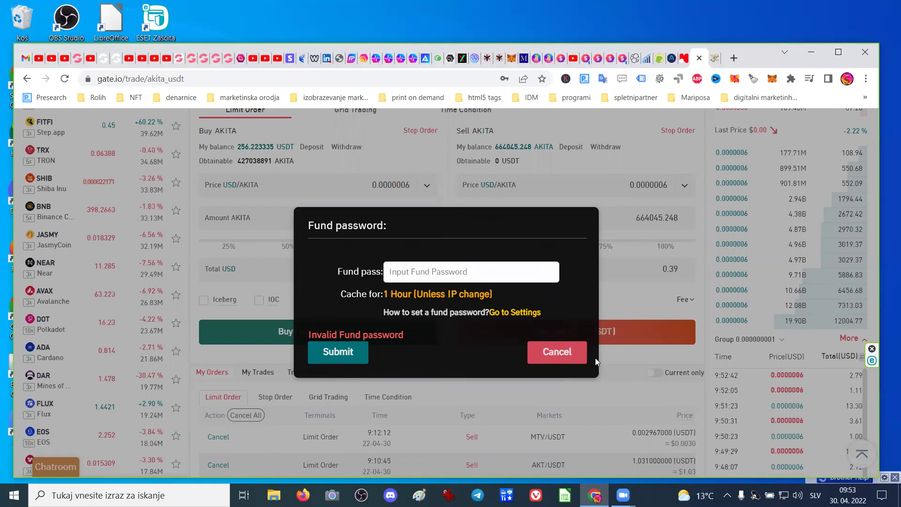
{"action": "left_click", "coordinate": [558, 353]}
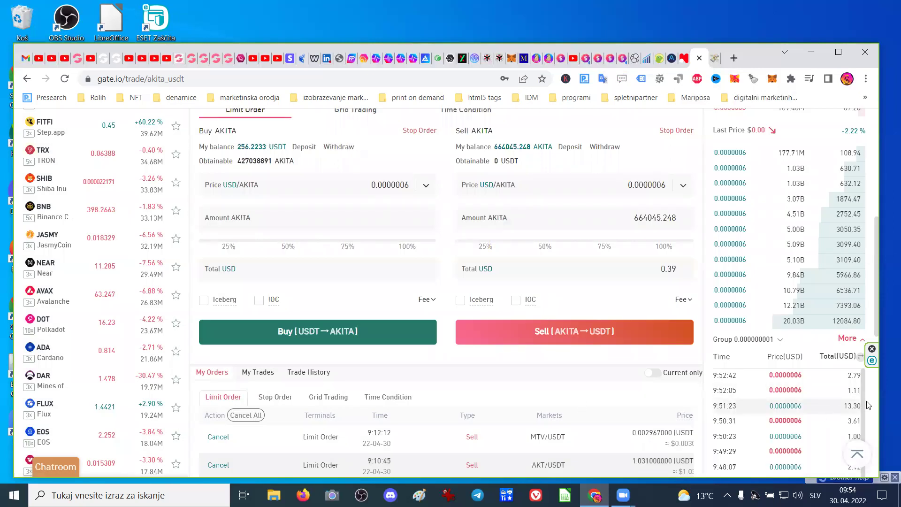
Review the open limit sell orders for MTV, AKT, OMI and HOPR, including their price, amount and total columns.
{"action": "scroll", "coordinate": [875, 417], "scroll_direction": "down", "scroll_amount": 3}
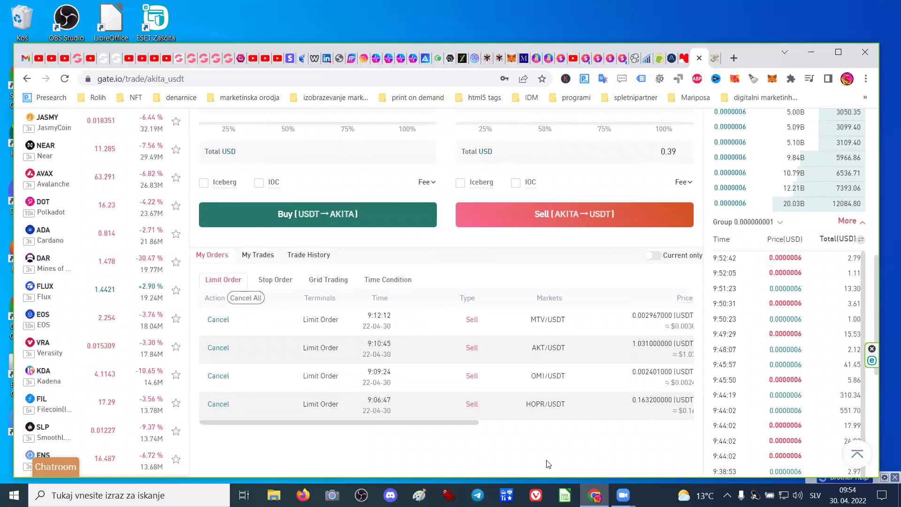
{"action": "scroll", "coordinate": [551, 446], "scroll_direction": "down", "scroll_amount": 3}
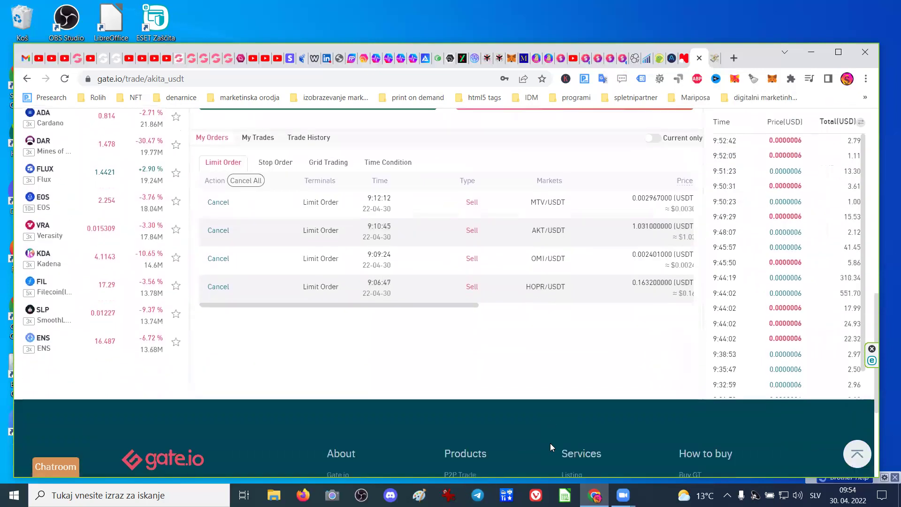
{"action": "scroll", "coordinate": [551, 446], "scroll_direction": "up", "scroll_amount": 3}
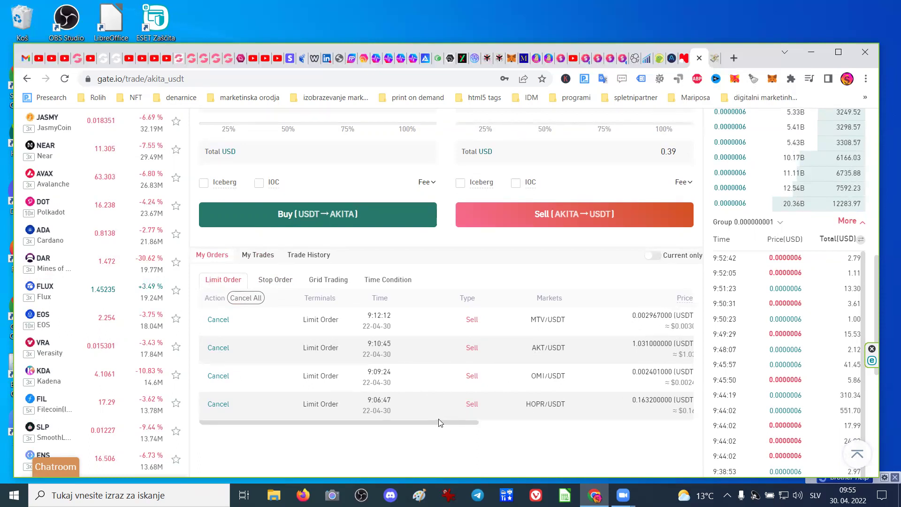
{"action": "left_click_drag", "start_coordinate": [438, 423], "coordinate": [591, 440]}
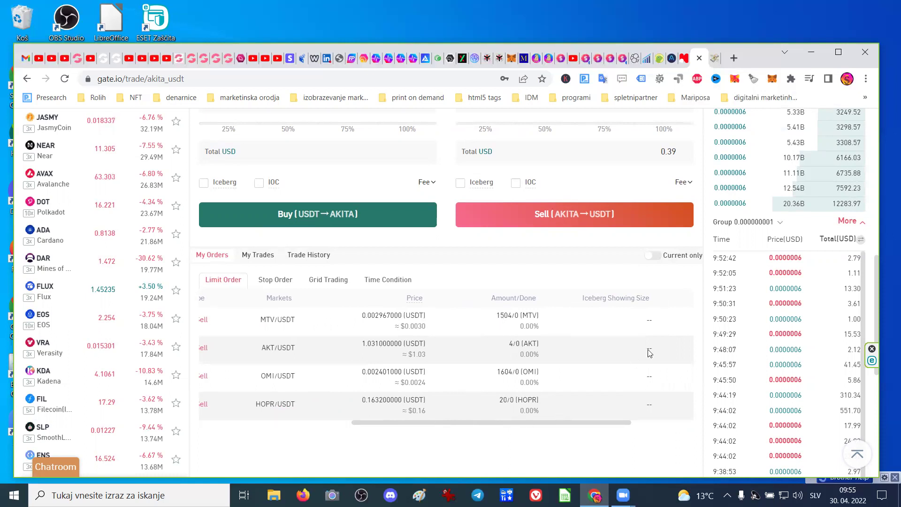
{"action": "left_click_drag", "start_coordinate": [588, 422], "coordinate": [662, 432]}
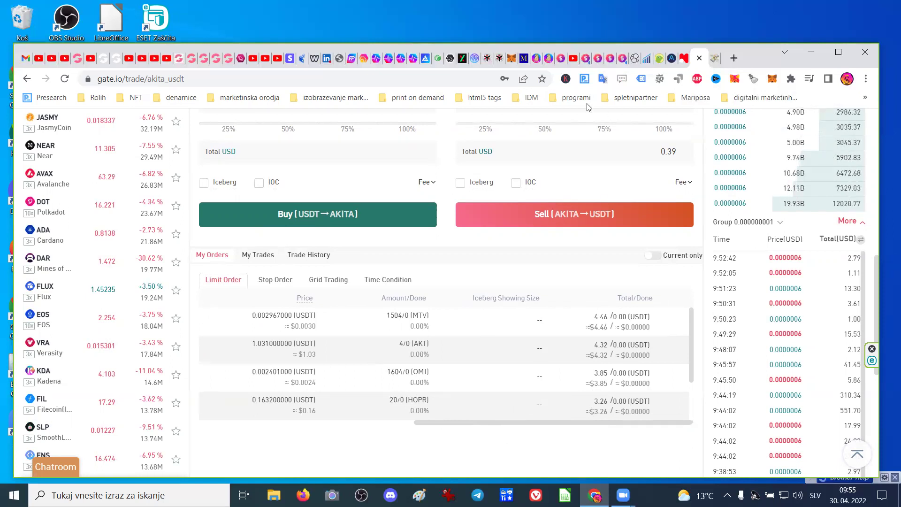
Open the account's spot orders page and review the pending limit orders from MTV/USDT to VSO/USDT.
{"action": "scroll", "coordinate": [770, 212], "scroll_direction": "up", "scroll_amount": 5}
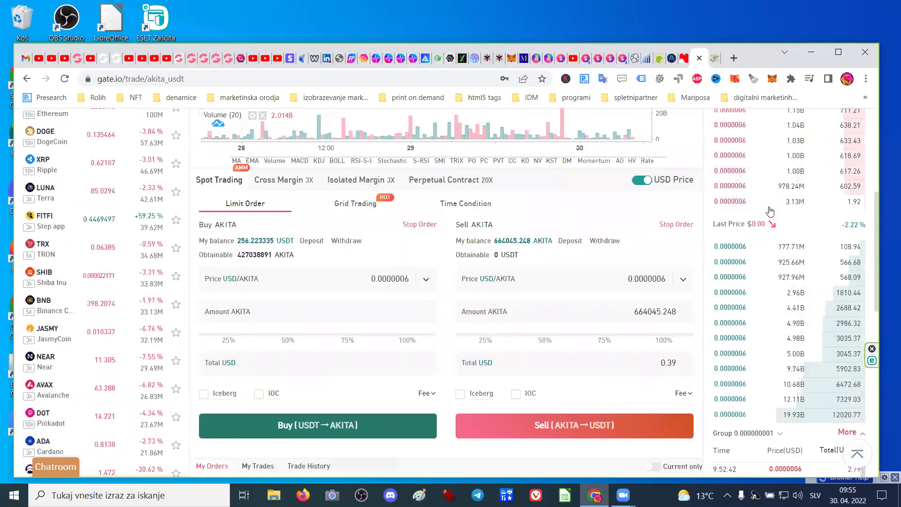
{"action": "scroll", "coordinate": [770, 211], "scroll_direction": "up", "scroll_amount": 5}
{"action": "mouse_move", "coordinate": [651, 134]}
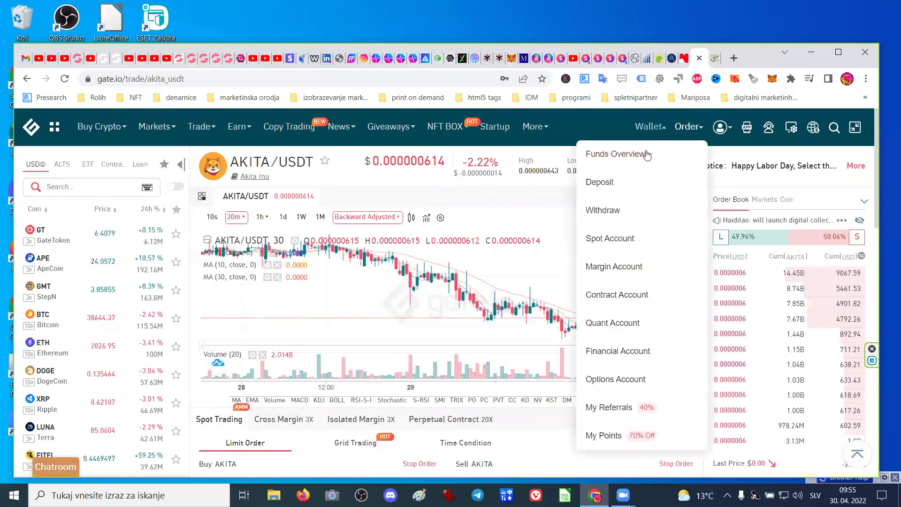
{"action": "mouse_move", "coordinate": [687, 129]}
{"action": "left_click", "coordinate": [657, 159]}
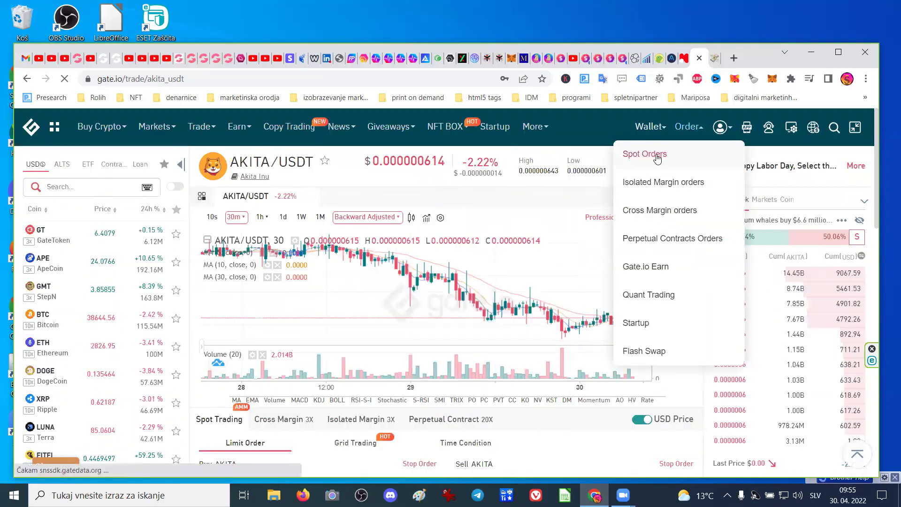
{"action": "scroll", "coordinate": [607, 335], "scroll_direction": "down", "scroll_amount": 3}
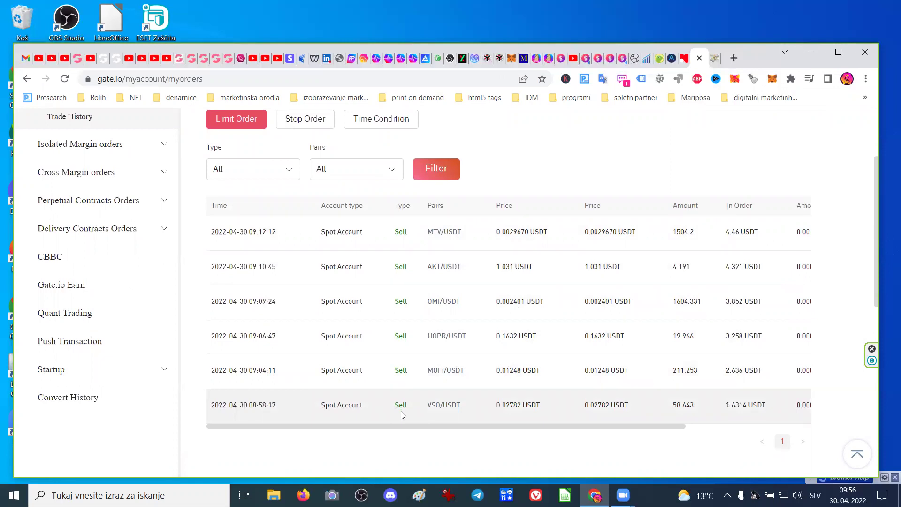
Return to the AKITA/USDT trading page and inspect the order book beside the buy and sell forms.
{"action": "left_click", "coordinate": [28, 79]}
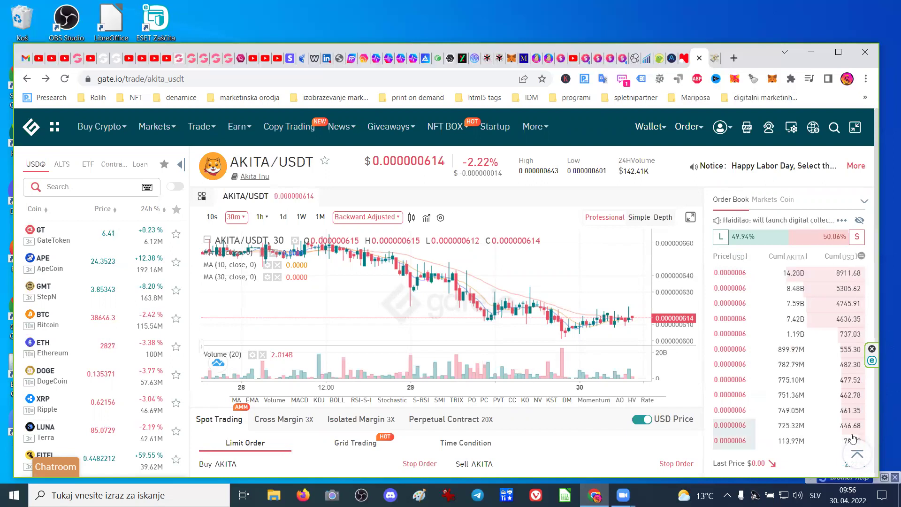
{"action": "scroll", "coordinate": [833, 429], "scroll_direction": "down", "scroll_amount": 2}
{"action": "scroll", "coordinate": [834, 428], "scroll_direction": "down", "scroll_amount": 3}
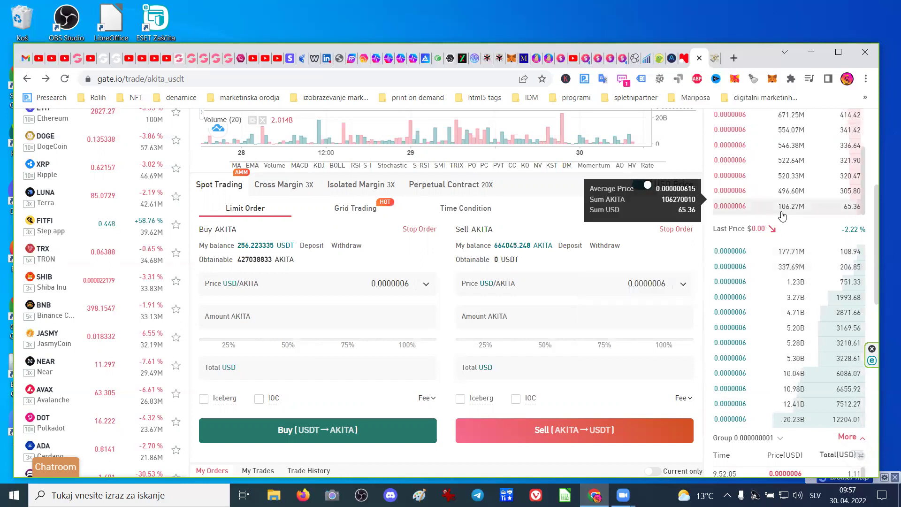
{"action": "mouse_move", "coordinate": [793, 215]}
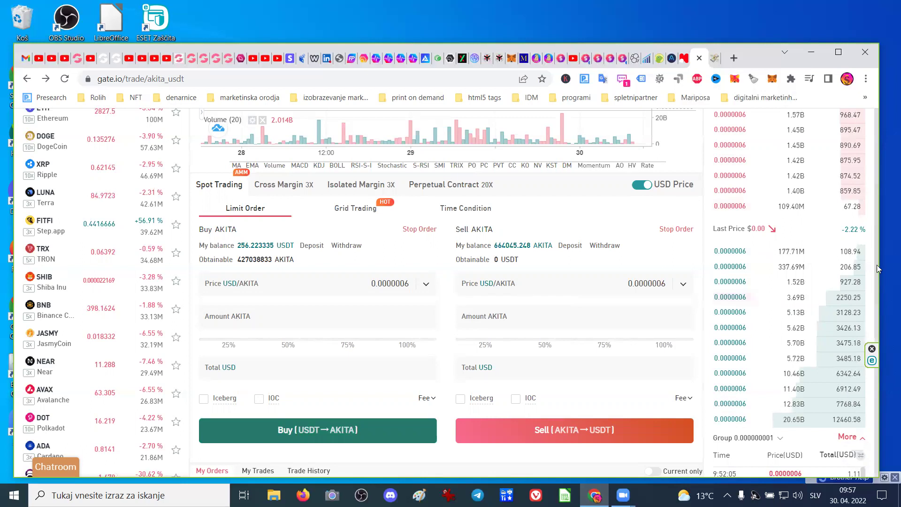
Leave the AKITA/USDT trading page and open the wallet's withdrawal page.
{"action": "scroll", "coordinate": [877, 266], "scroll_direction": "up", "scroll_amount": 3}
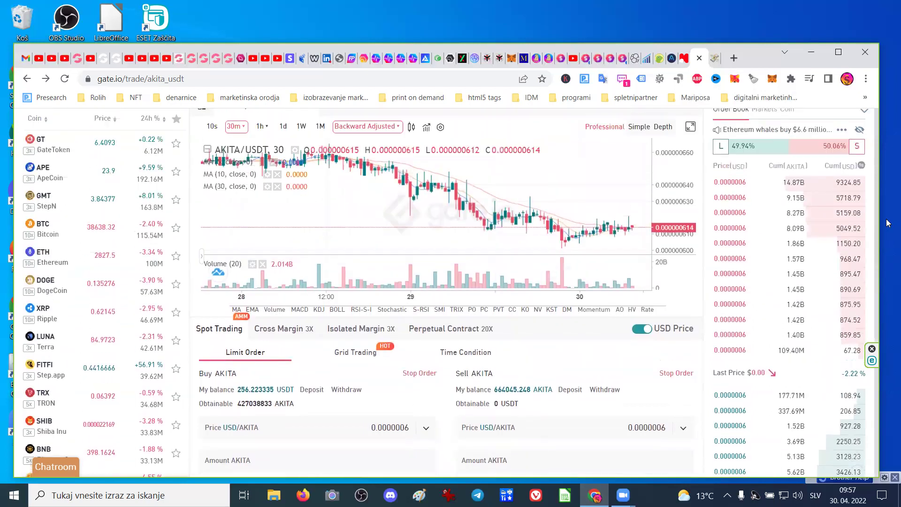
{"action": "scroll", "coordinate": [886, 211], "scroll_direction": "up", "scroll_amount": 1}
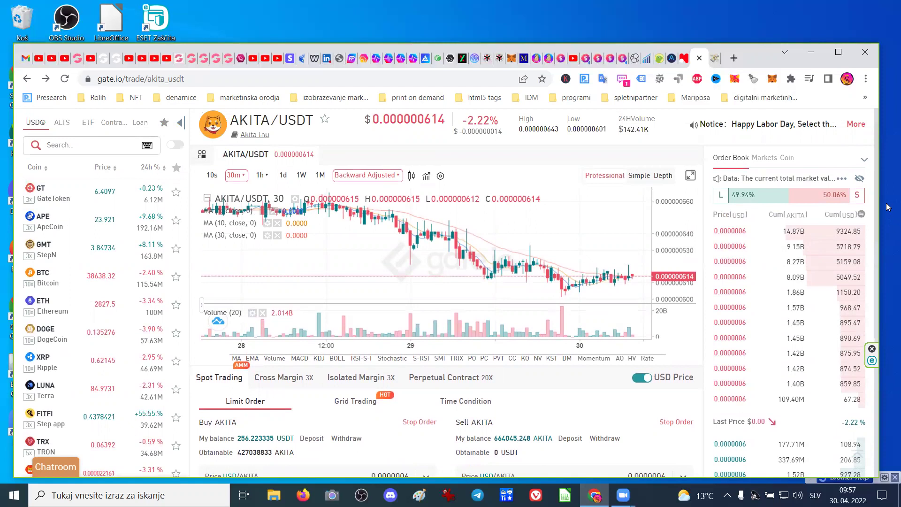
{"action": "scroll", "coordinate": [886, 203], "scroll_direction": "down", "scroll_amount": 4}
{"action": "scroll", "coordinate": [886, 195], "scroll_direction": "up", "scroll_amount": 1}
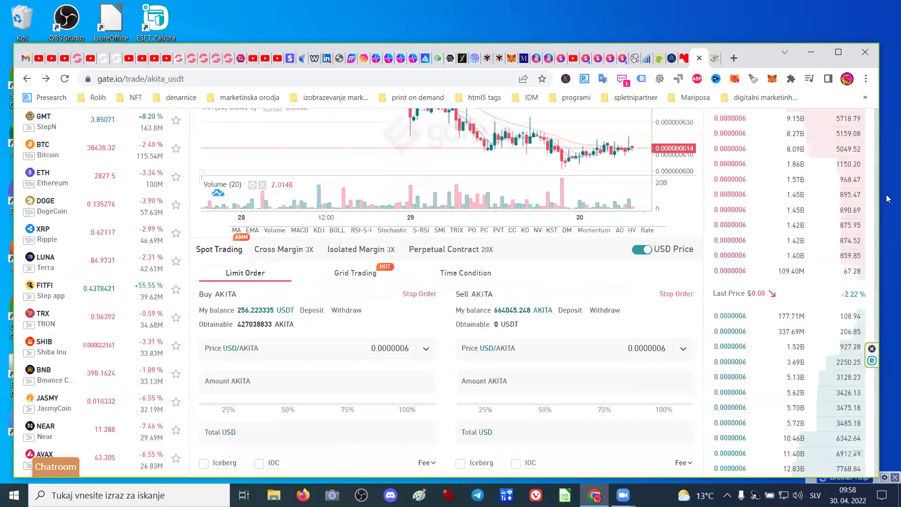
{"action": "scroll", "coordinate": [886, 171], "scroll_direction": "up", "scroll_amount": 3}
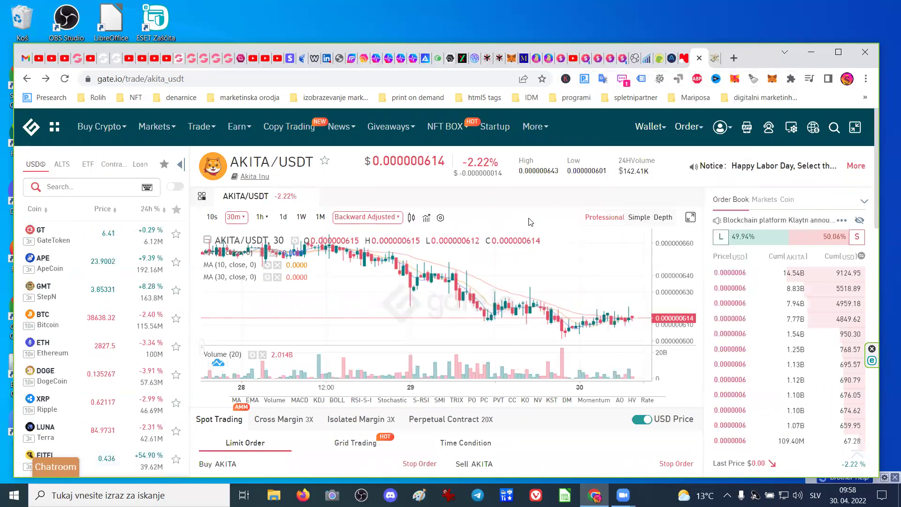
{"action": "mouse_move", "coordinate": [674, 127]}
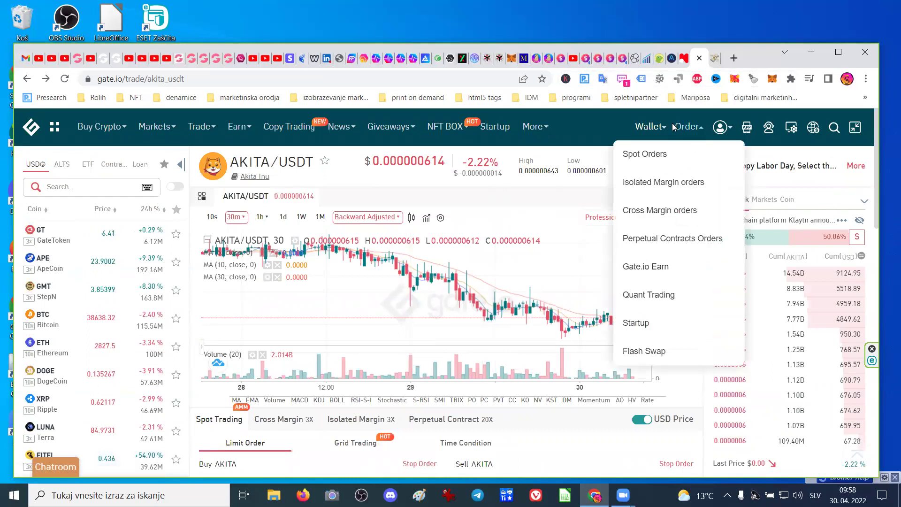
{"action": "mouse_move", "coordinate": [728, 134]}
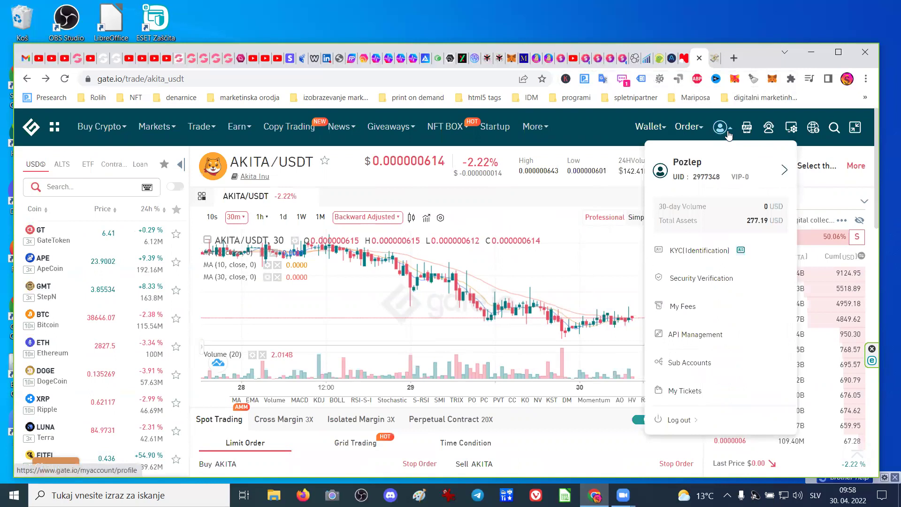
{"action": "mouse_move", "coordinate": [635, 128]}
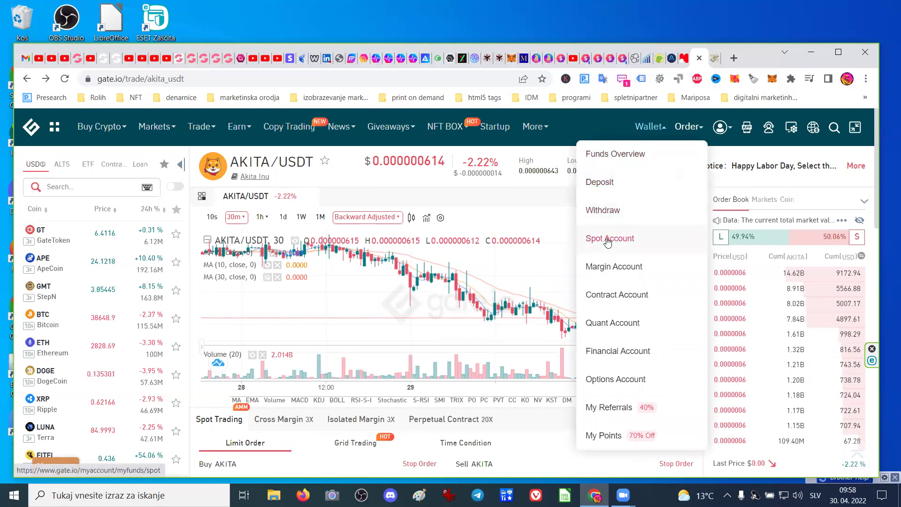
{"action": "left_click", "coordinate": [606, 212]}
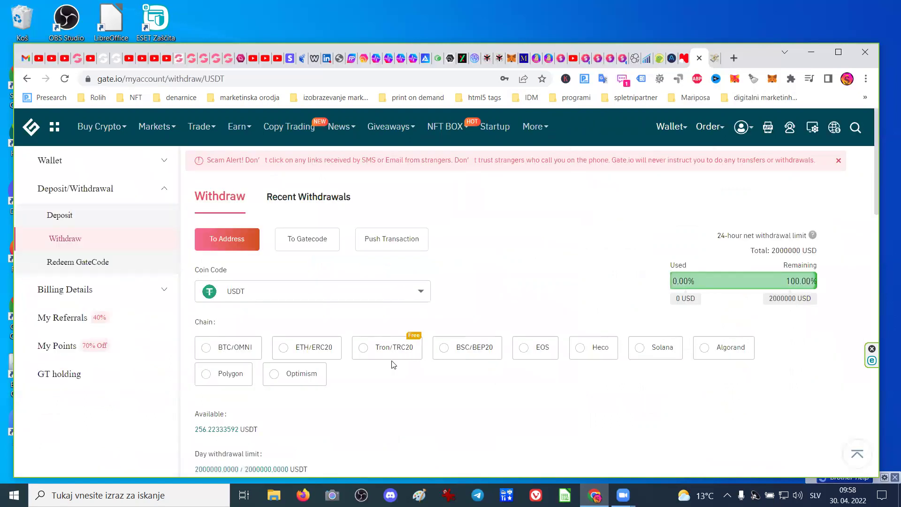
Choose USDT as the coin to withdraw to an address.
{"action": "left_click", "coordinate": [256, 291]}
{"action": "left_click", "coordinate": [235, 346]}
{"action": "scroll", "coordinate": [338, 404], "scroll_direction": "down", "scroll_amount": 1}
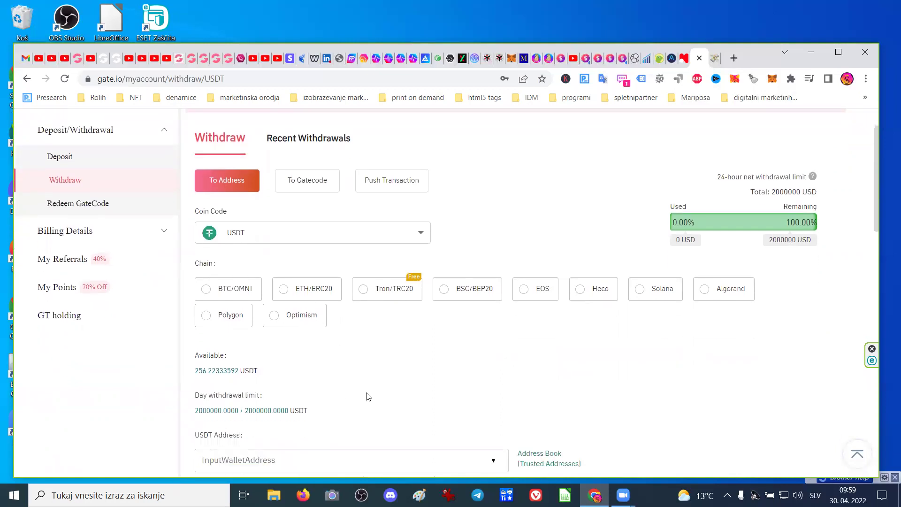
{"action": "scroll", "coordinate": [413, 350], "scroll_direction": "down", "scroll_amount": 2}
{"action": "scroll", "coordinate": [249, 337], "scroll_direction": "up", "scroll_amount": 2}
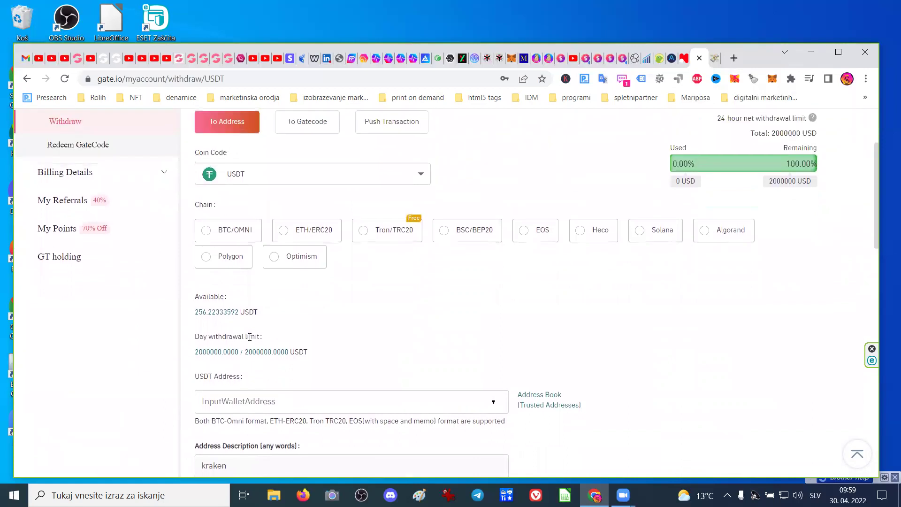
{"action": "left_click", "coordinate": [419, 234]}
{"action": "left_click", "coordinate": [420, 233]}
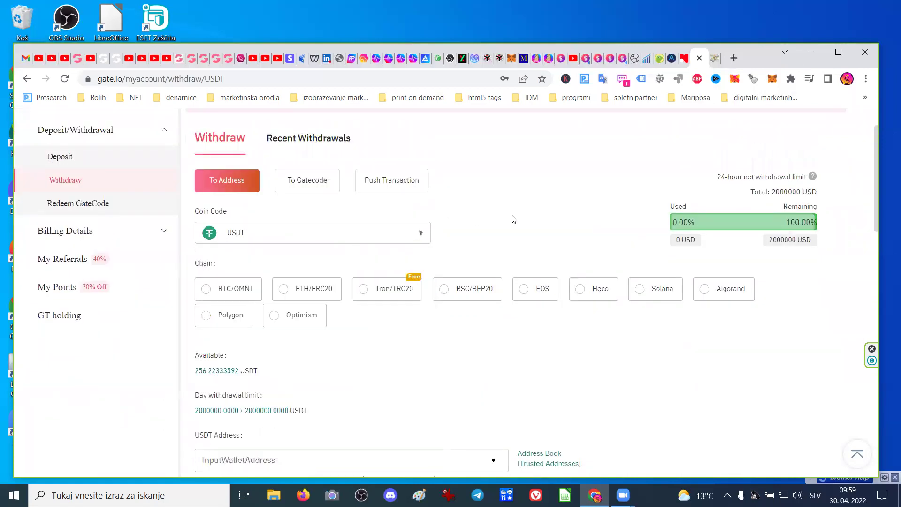
{"action": "left_click", "coordinate": [284, 227]}
Set the withdrawal amount to 100 USDT.
{"action": "scroll", "coordinate": [598, 368], "scroll_direction": "down", "scroll_amount": 1}
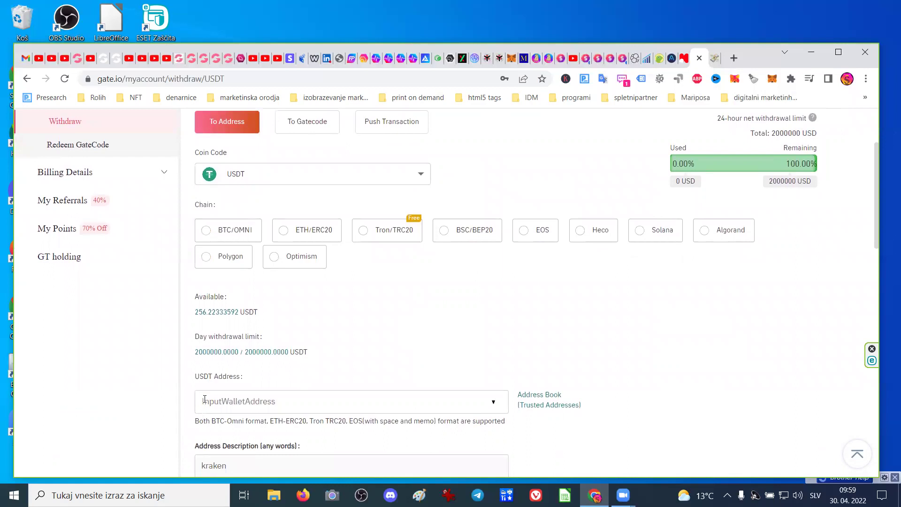
{"action": "scroll", "coordinate": [302, 338], "scroll_direction": "down", "scroll_amount": 2}
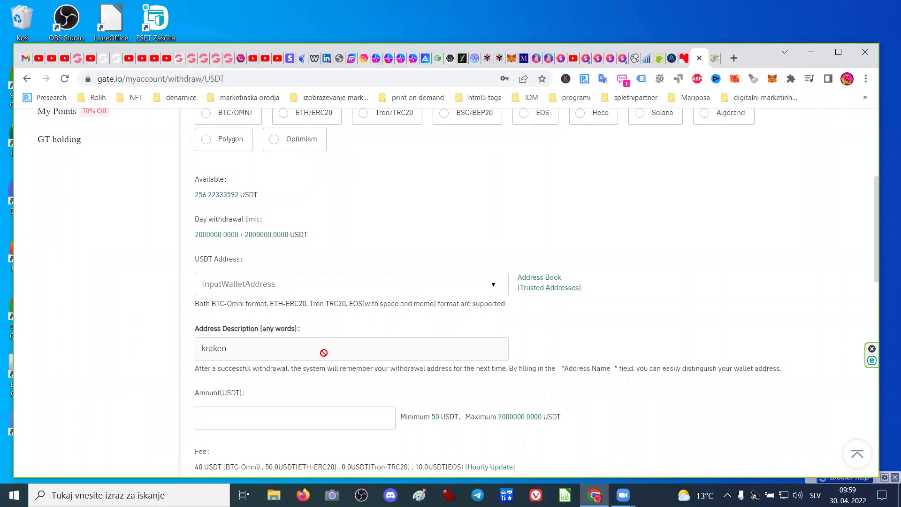
{"action": "scroll", "coordinate": [324, 353], "scroll_direction": "down", "scroll_amount": 1}
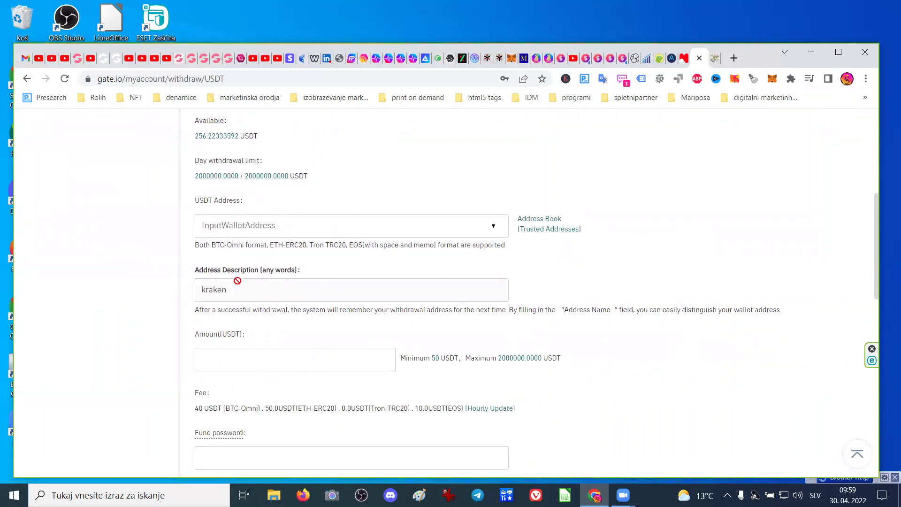
{"action": "left_click", "coordinate": [237, 355]}
{"action": "type", "text": "100"}
Select the BTC/OMNI chain and check the withdrawal fee for it.
{"action": "mouse_move", "coordinate": [207, 426]}
{"action": "scroll", "coordinate": [696, 358], "scroll_direction": "up", "scroll_amount": 1}
{"action": "scroll", "coordinate": [318, 149], "scroll_direction": "up", "scroll_amount": 2}
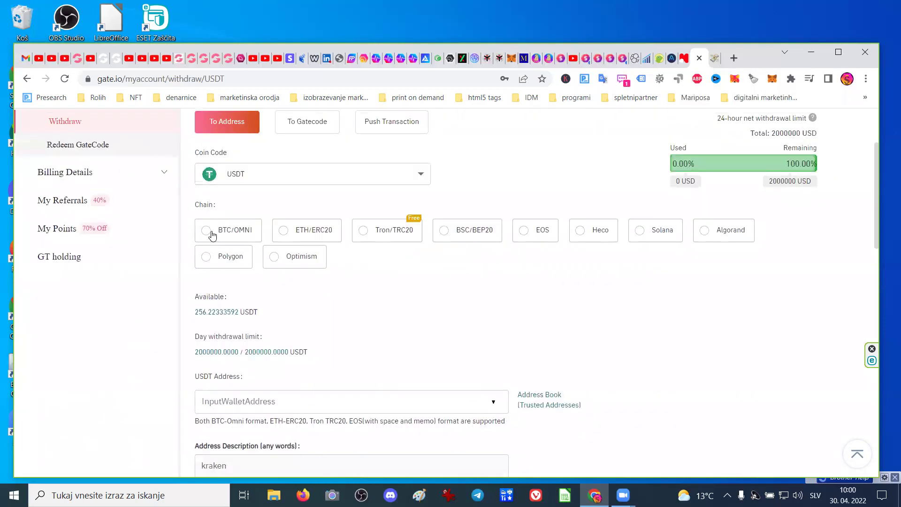
{"action": "left_click", "coordinate": [206, 232]}
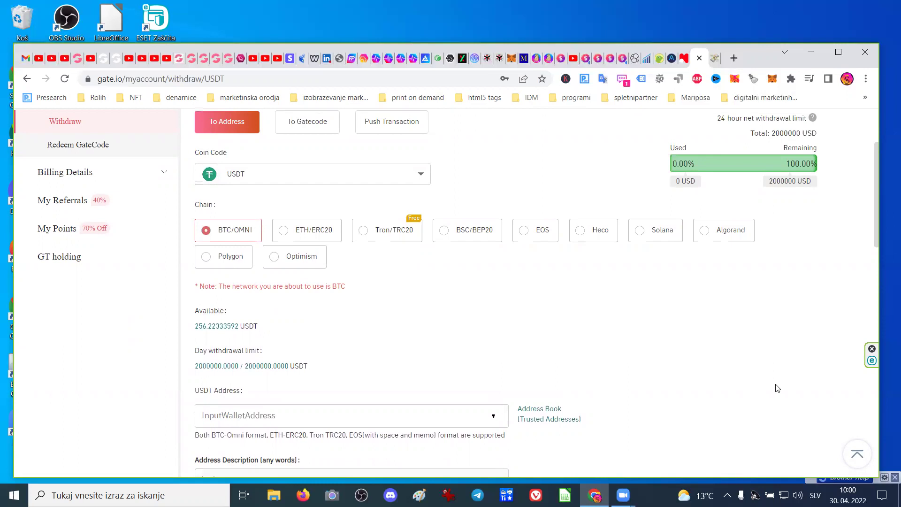
{"action": "scroll", "coordinate": [774, 387], "scroll_direction": "down", "scroll_amount": 3}
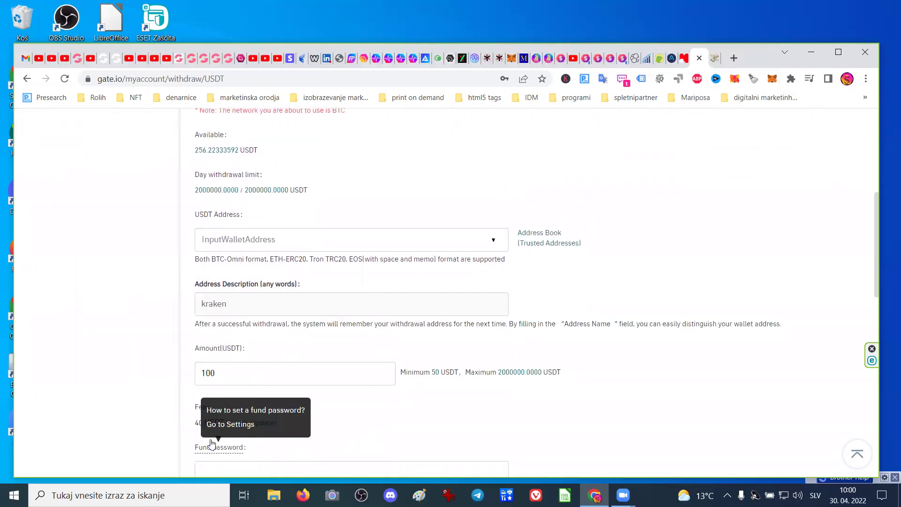
Switch the withdrawal chain to ETH/ERC20 and check its fee.
{"action": "scroll", "coordinate": [460, 195], "scroll_direction": "up", "scroll_amount": 3}
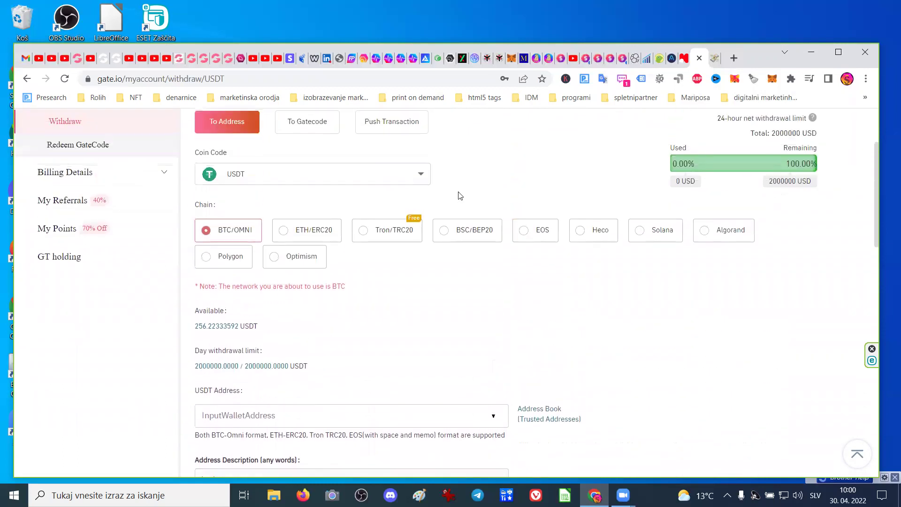
{"action": "left_click", "coordinate": [285, 231]}
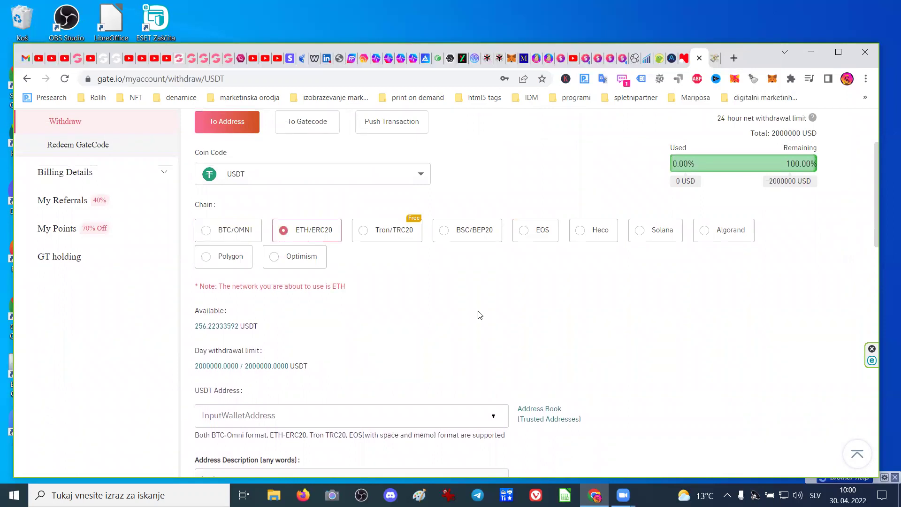
{"action": "scroll", "coordinate": [778, 390], "scroll_direction": "down", "scroll_amount": 3}
{"action": "scroll", "coordinate": [779, 390], "scroll_direction": "down", "scroll_amount": 1}
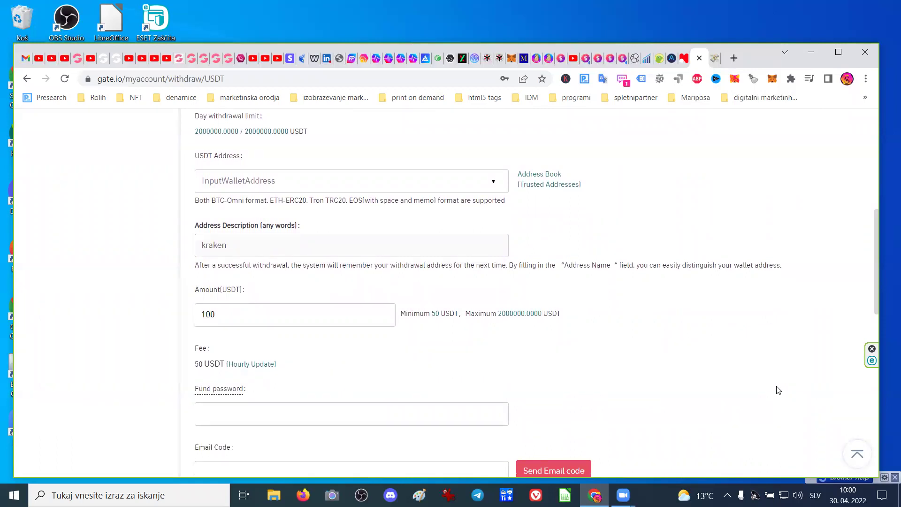
Switch the withdrawal chain to Tron/TRC20 and check its fee and the required verification fields.
{"action": "scroll", "coordinate": [778, 390], "scroll_direction": "up", "scroll_amount": 4}
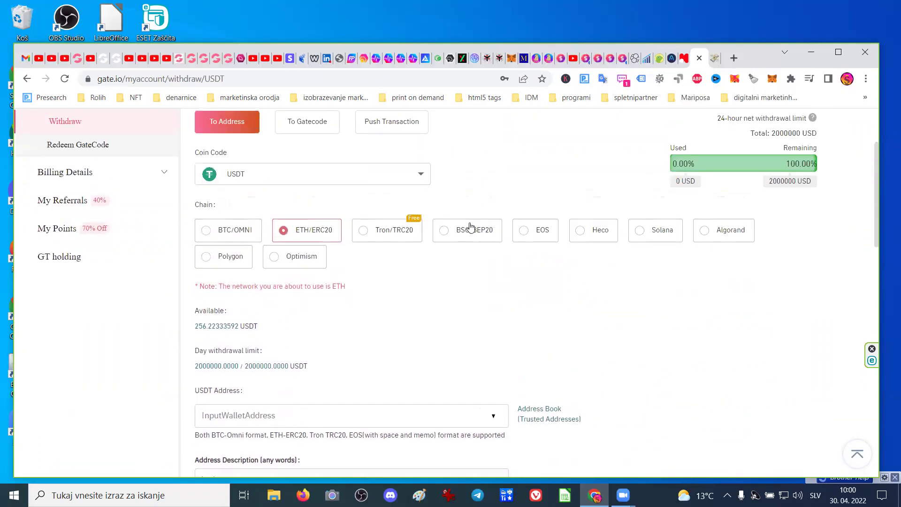
{"action": "left_click", "coordinate": [364, 230]}
{"action": "scroll", "coordinate": [415, 344], "scroll_direction": "down", "scroll_amount": 5}
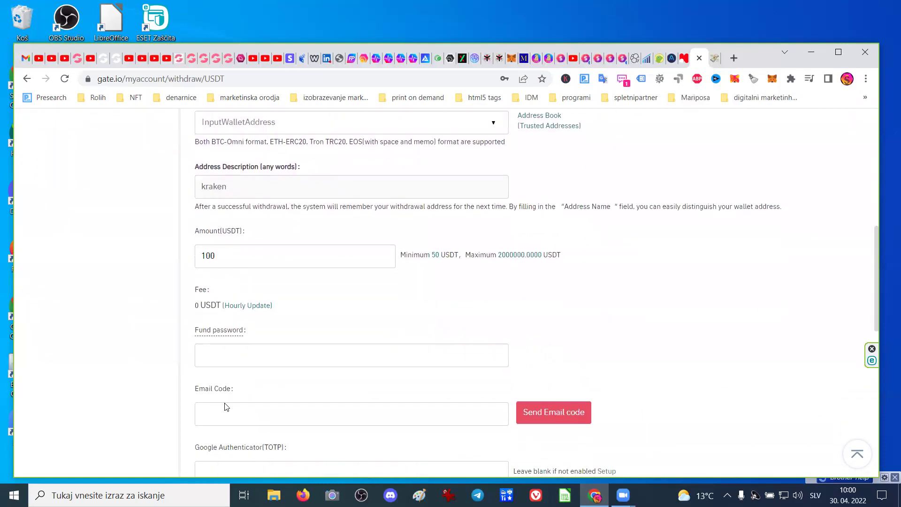
{"action": "scroll", "coordinate": [227, 336], "scroll_direction": "down", "scroll_amount": 1}
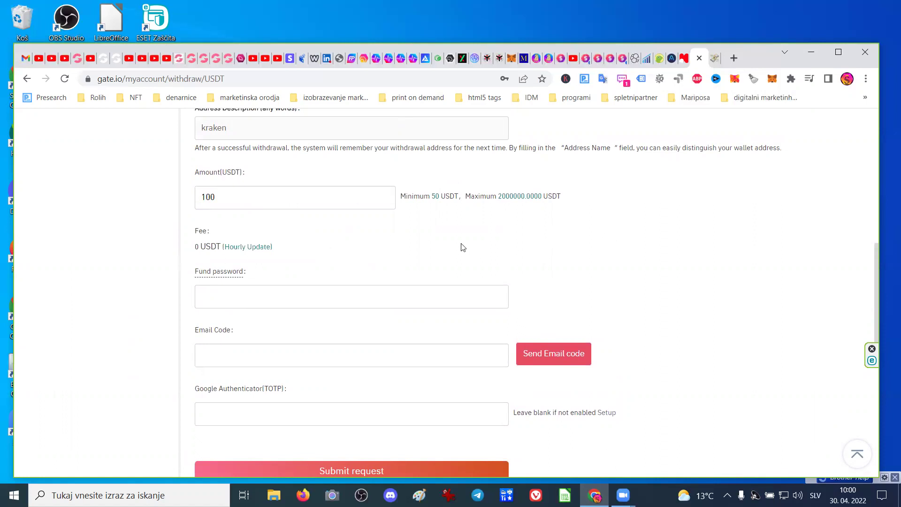
Switch the withdrawal chain to BSC/BEP20 and check its fee.
{"action": "scroll", "coordinate": [822, 282], "scroll_direction": "up", "scroll_amount": 4}
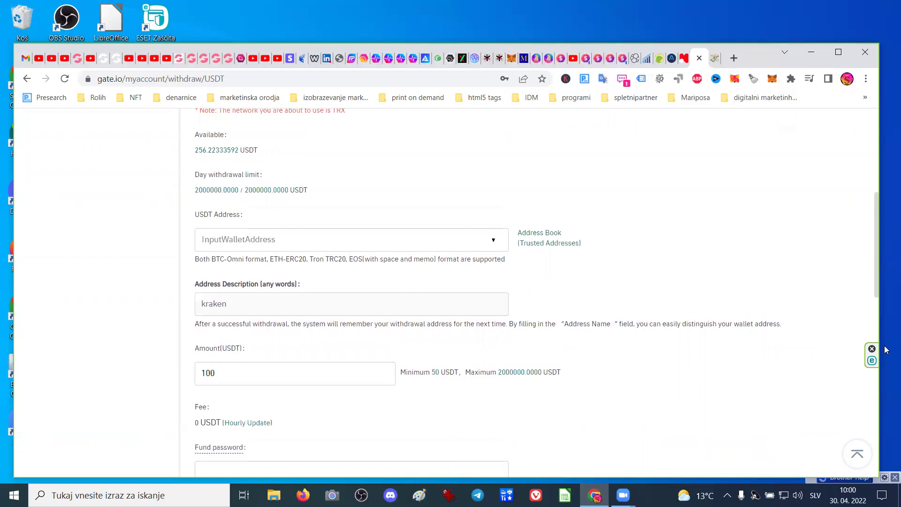
{"action": "scroll", "coordinate": [790, 212], "scroll_direction": "up", "scroll_amount": 3}
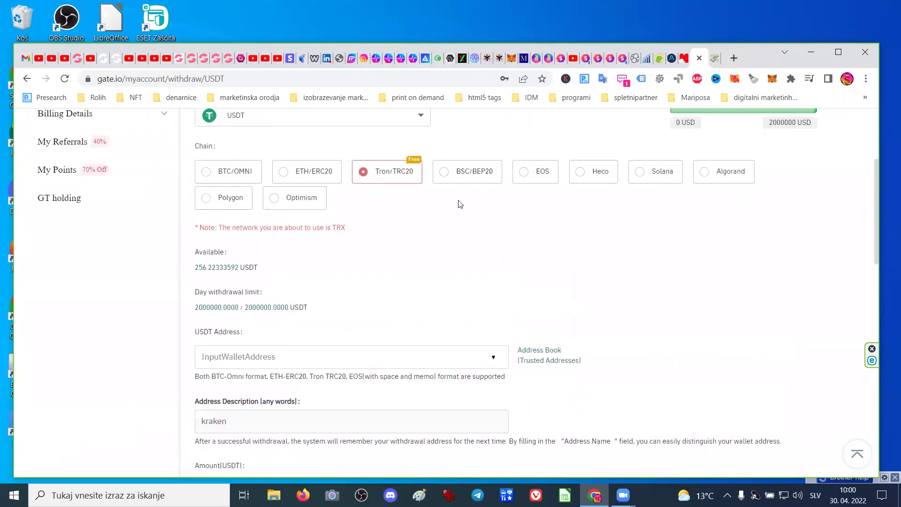
{"action": "left_click", "coordinate": [443, 175]}
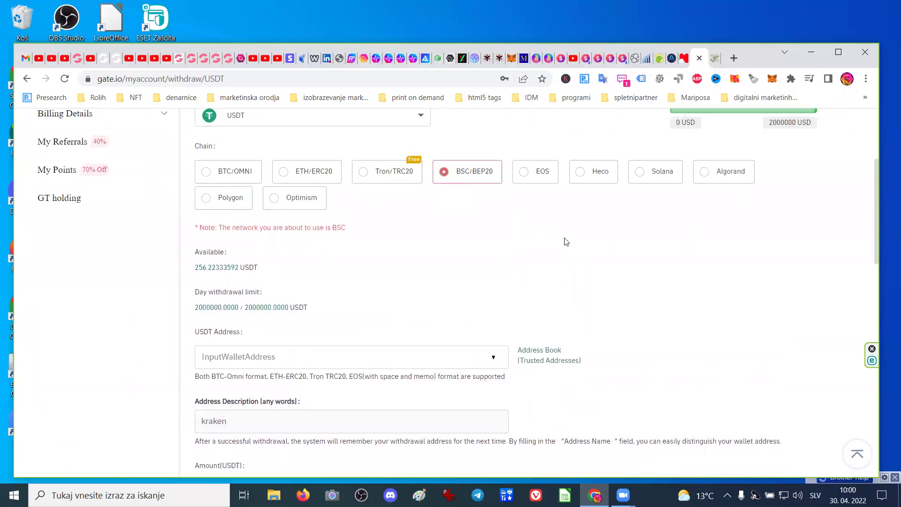
{"action": "scroll", "coordinate": [761, 380], "scroll_direction": "down", "scroll_amount": 5}
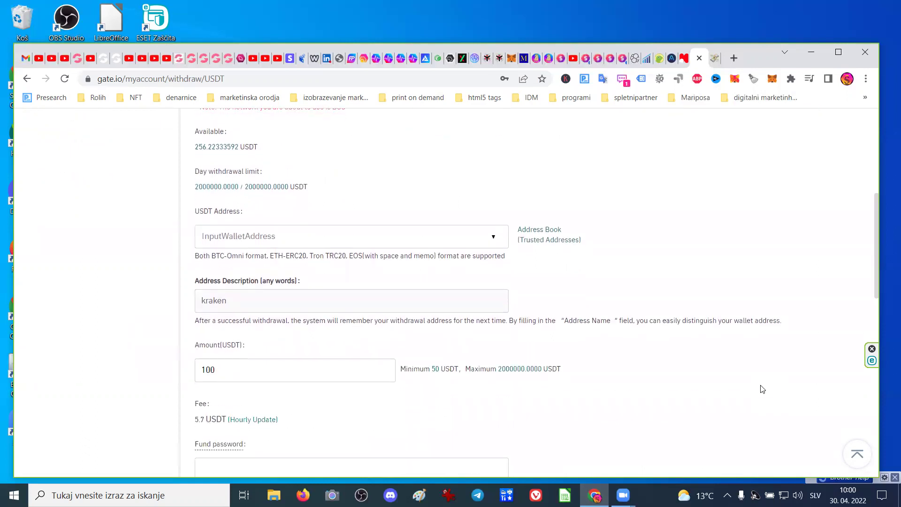
{"action": "mouse_move", "coordinate": [202, 319]}
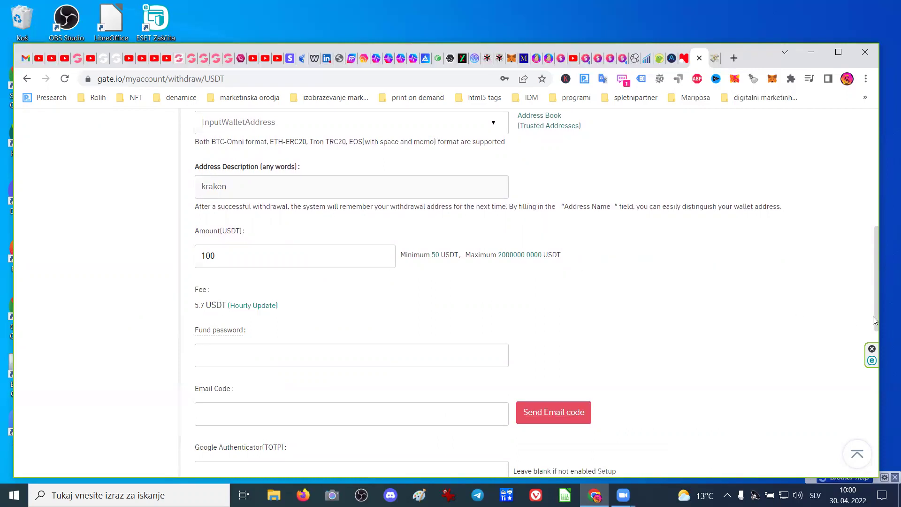
Switch the withdrawal chain to Solana and check its fee.
{"action": "scroll", "coordinate": [810, 322], "scroll_direction": "up", "scroll_amount": 10}
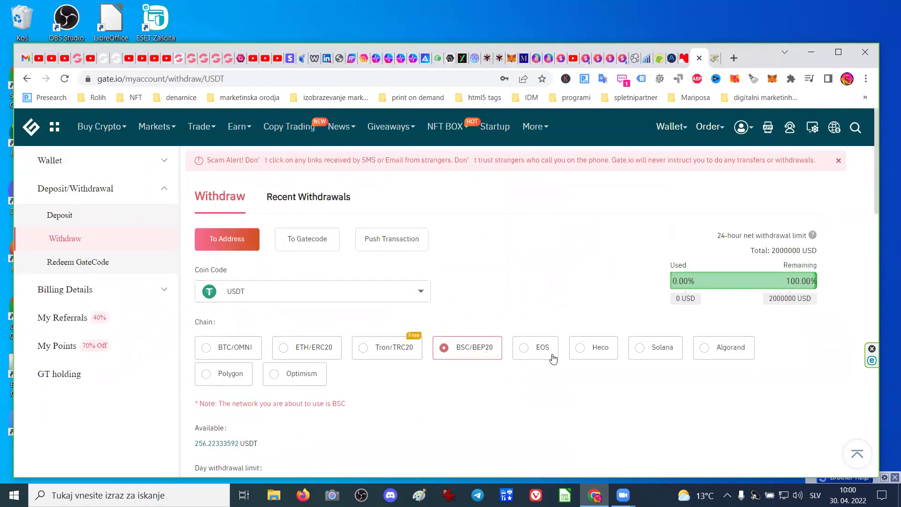
{"action": "left_click", "coordinate": [641, 349]}
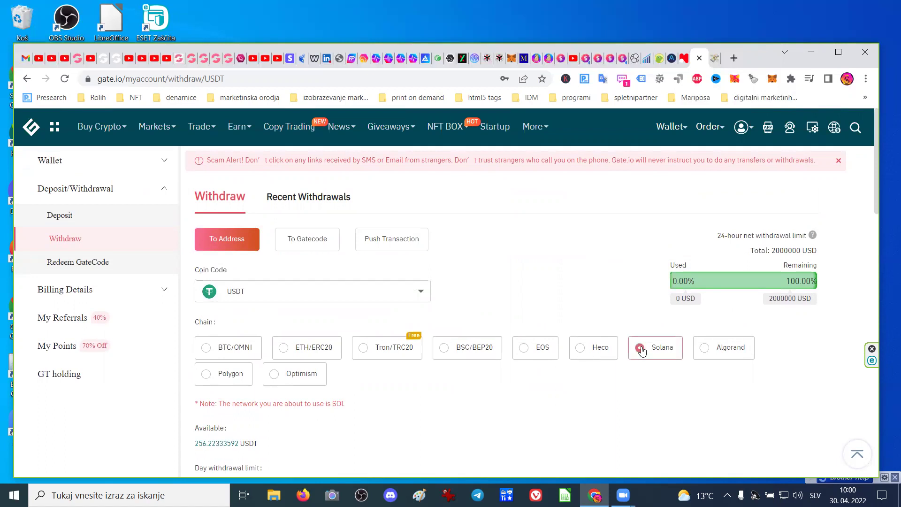
{"action": "scroll", "coordinate": [744, 417], "scroll_direction": "down", "scroll_amount": 6}
Check the withdrawal fee on the Polygon chain and switch back to BSC/BEP20.
{"action": "scroll", "coordinate": [745, 418], "scroll_direction": "up", "scroll_amount": 6}
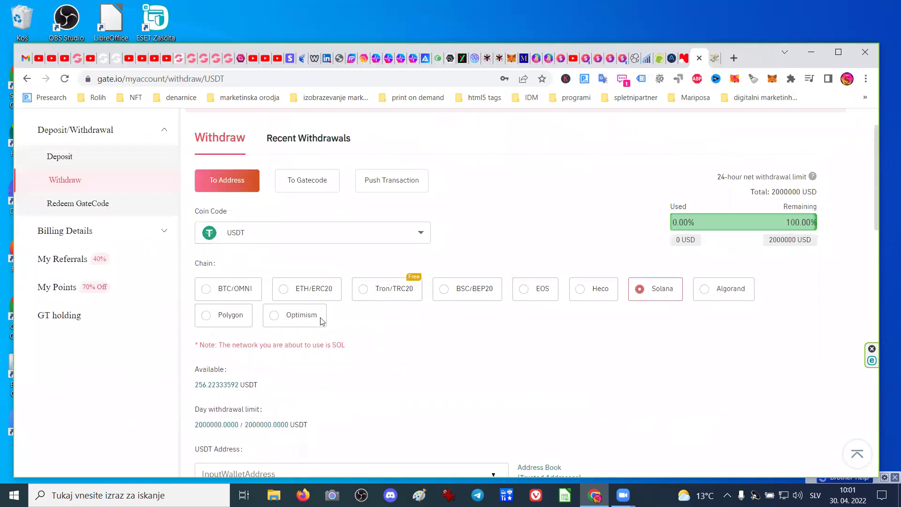
{"action": "left_click", "coordinate": [206, 316]}
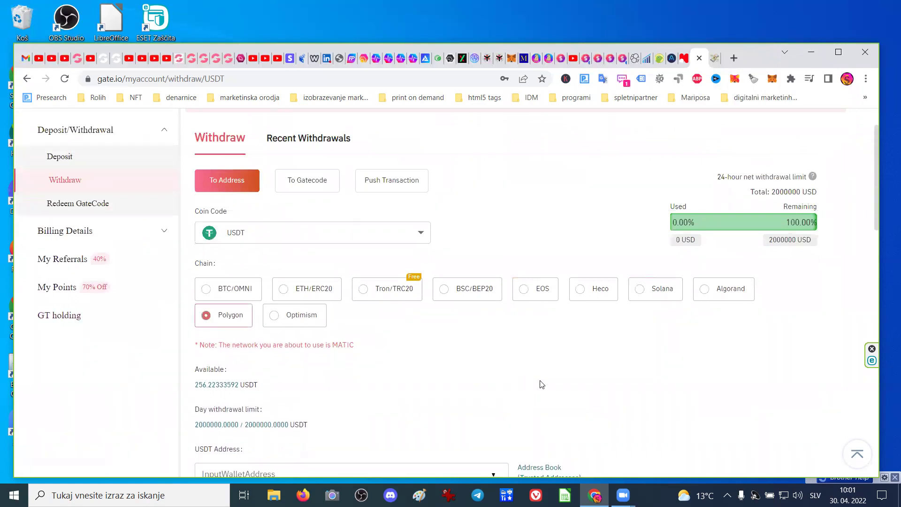
{"action": "scroll", "coordinate": [610, 383], "scroll_direction": "down", "scroll_amount": 3}
{"action": "scroll", "coordinate": [615, 384], "scroll_direction": "down", "scroll_amount": 4}
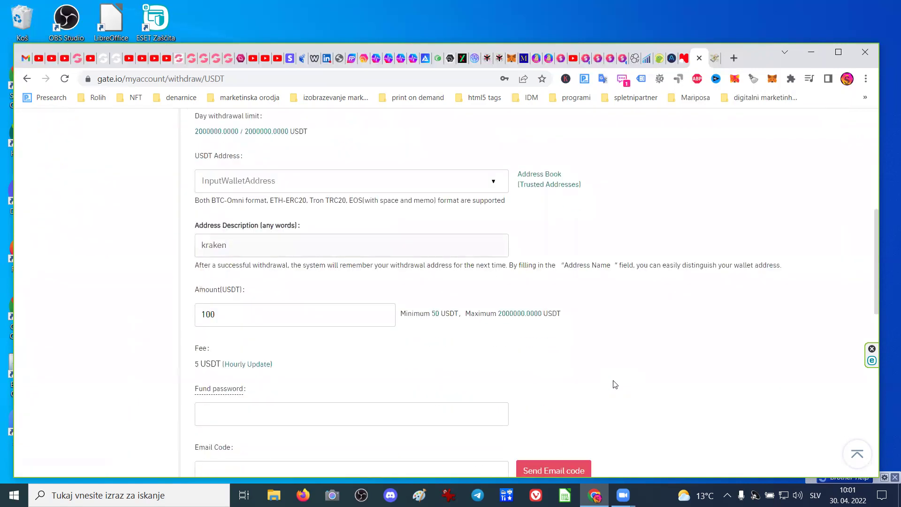
{"action": "scroll", "coordinate": [615, 384], "scroll_direction": "up", "scroll_amount": 5}
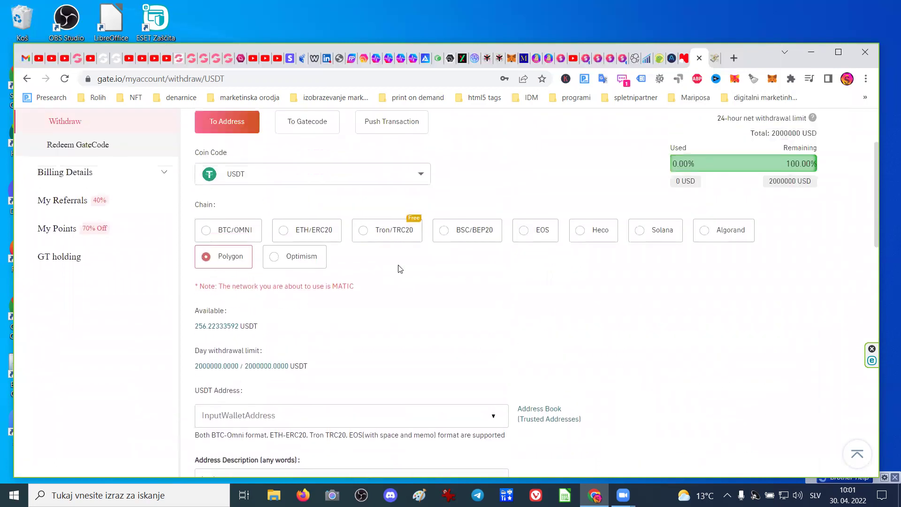
{"action": "left_click", "coordinate": [445, 231]}
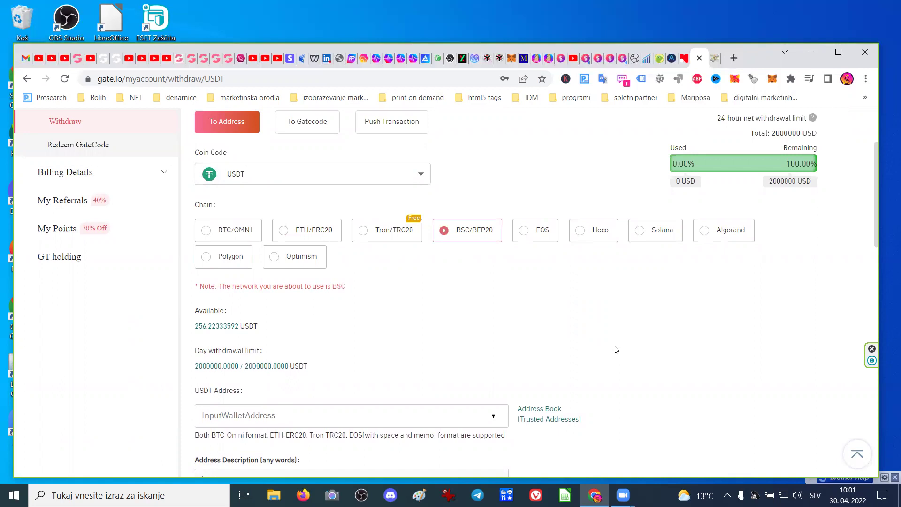
Switch the USDT withdrawal chain from BSC/BEP20 to BTC/OMNI and check the fee.
{"action": "scroll", "coordinate": [615, 350], "scroll_direction": "down", "scroll_amount": 6}
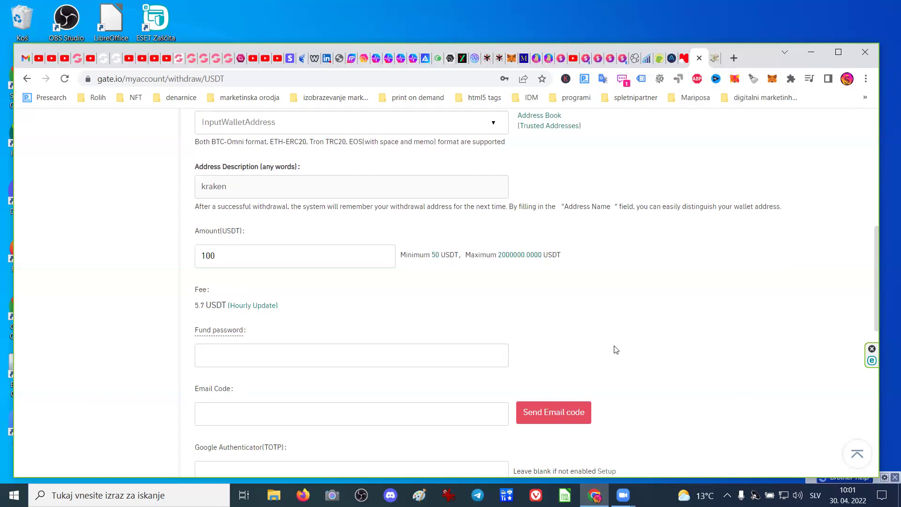
{"action": "scroll", "coordinate": [615, 350], "scroll_direction": "up", "scroll_amount": 8}
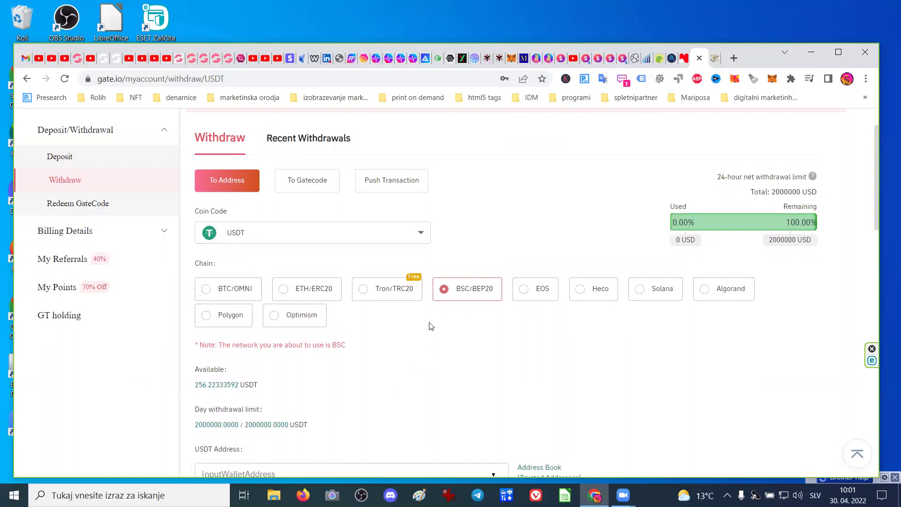
{"action": "left_click", "coordinate": [207, 289]}
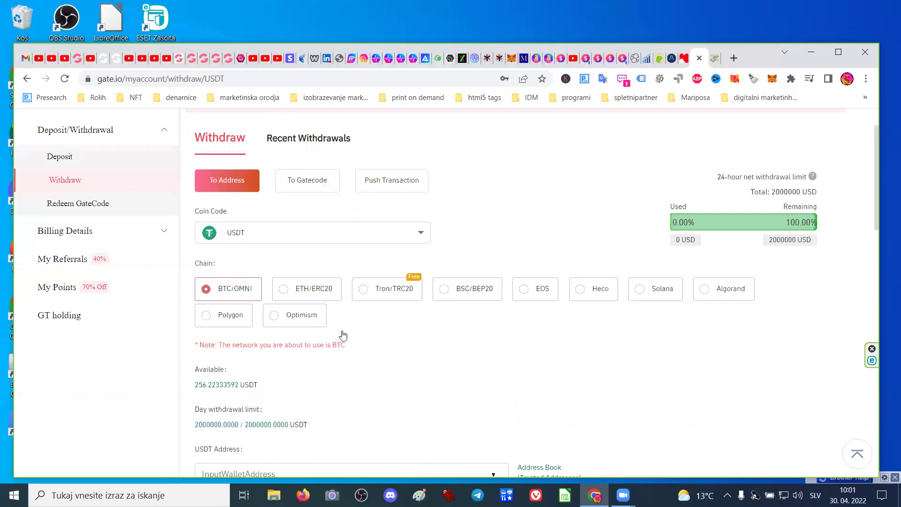
{"action": "scroll", "coordinate": [461, 429], "scroll_direction": "down", "scroll_amount": 6}
{"action": "scroll", "coordinate": [460, 429], "scroll_direction": "up", "scroll_amount": 5}
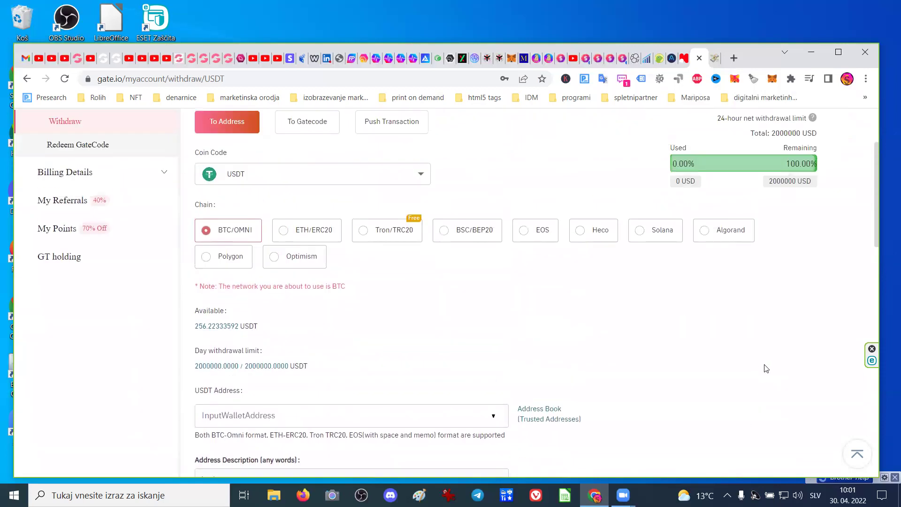
Switch the USDT withdrawal chain to ETH/ERC20 and check the fee for the 100 USDT amount.
{"action": "left_click", "coordinate": [287, 233]}
{"action": "scroll", "coordinate": [324, 287], "scroll_direction": "down", "scroll_amount": 4}
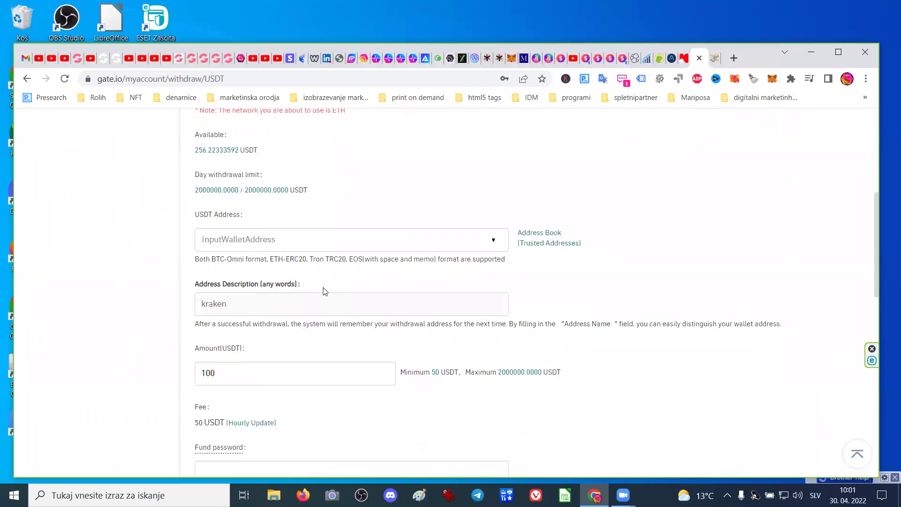
{"action": "scroll", "coordinate": [325, 291], "scroll_direction": "down", "scroll_amount": 1}
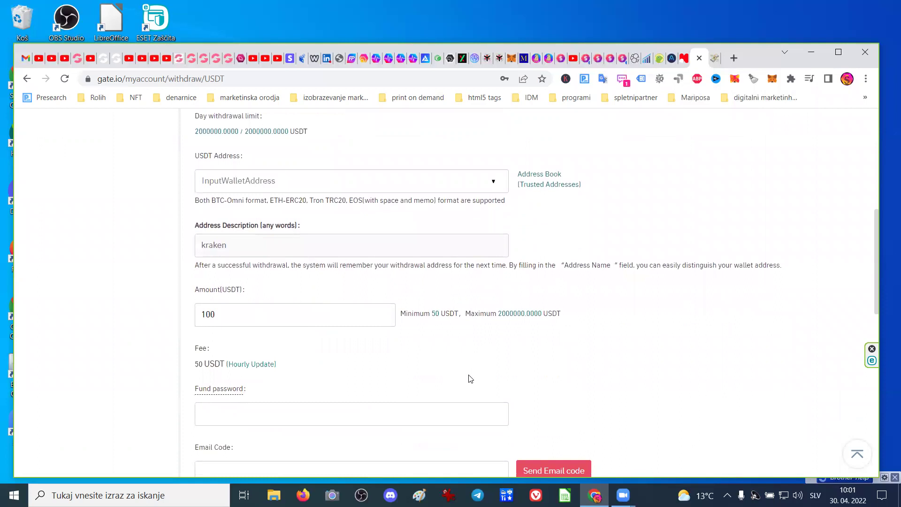
{"action": "scroll", "coordinate": [614, 360], "scroll_direction": "down", "scroll_amount": 2}
{"action": "scroll", "coordinate": [615, 361], "scroll_direction": "up", "scroll_amount": 3}
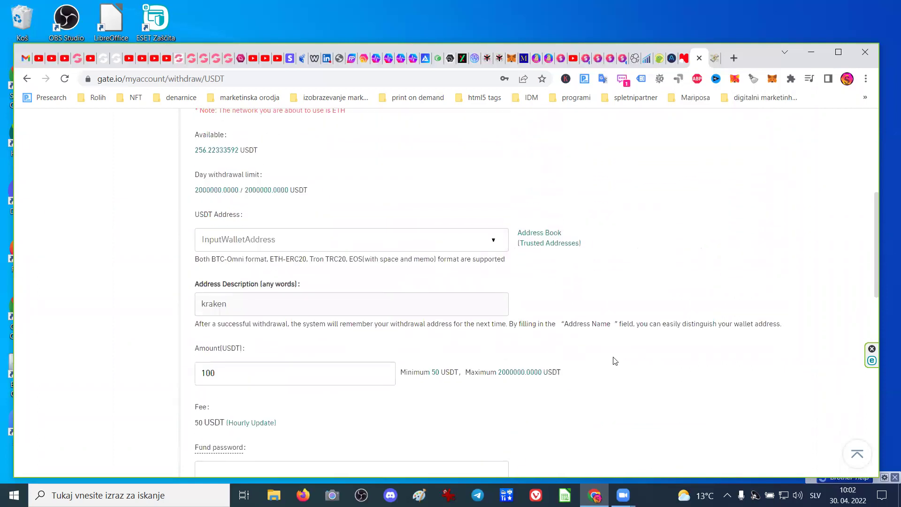
Change the withdrawal coin to ETH Ethereum and dismiss the notice.
{"action": "scroll", "coordinate": [614, 362], "scroll_direction": "up", "scroll_amount": 6}
{"action": "left_click", "coordinate": [412, 301]}
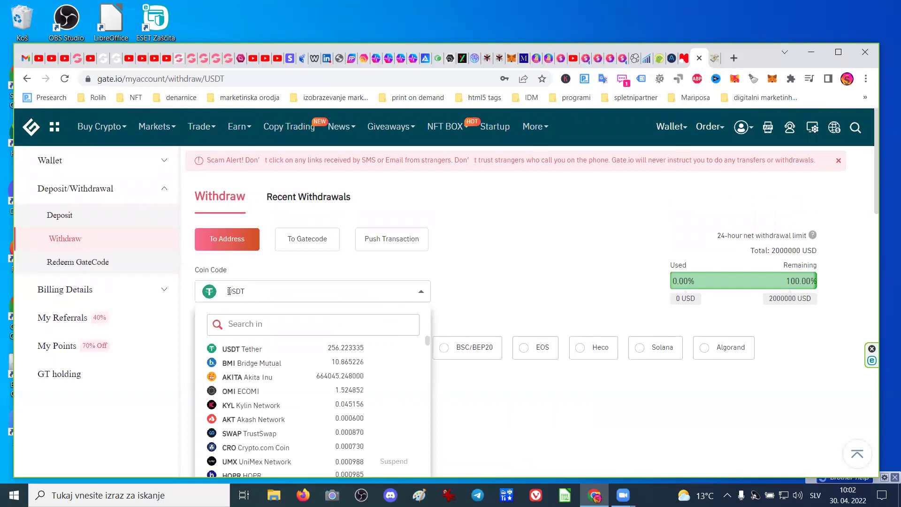
{"action": "type", "text": "eth"}
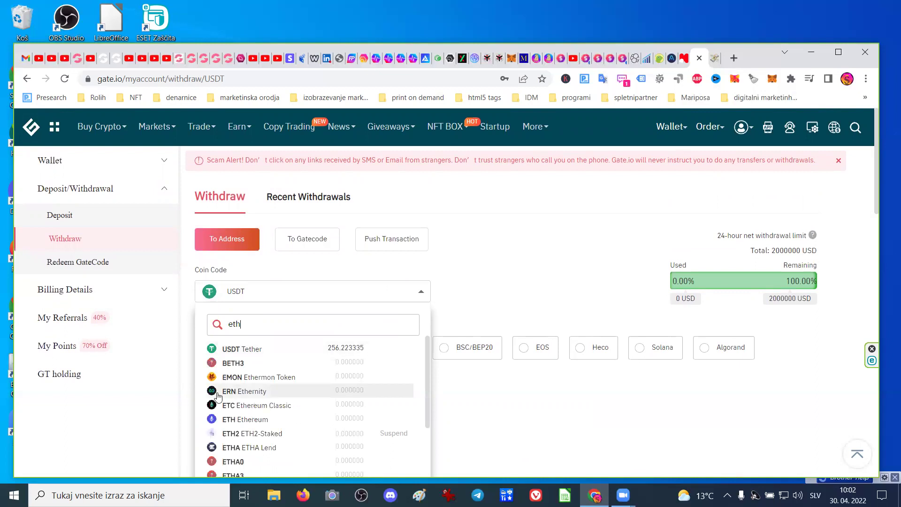
{"action": "left_click", "coordinate": [235, 421]}
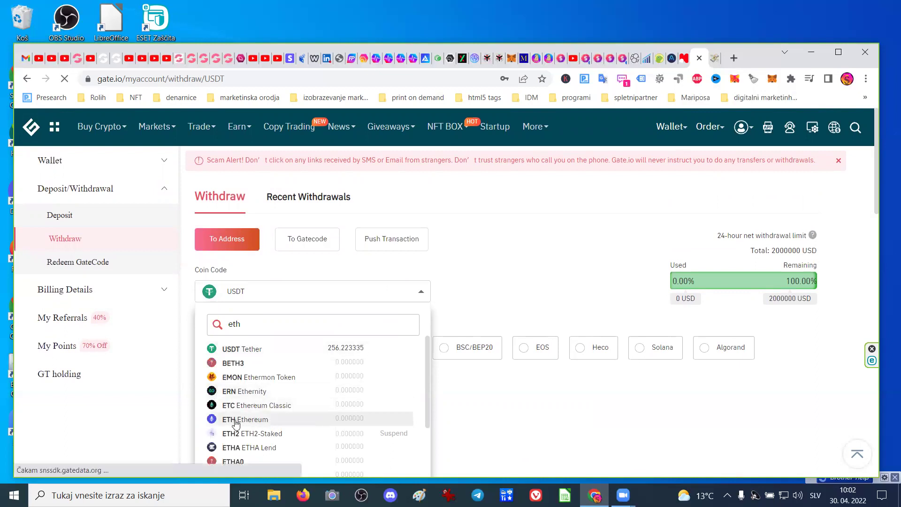
{"action": "left_click", "coordinate": [236, 421]}
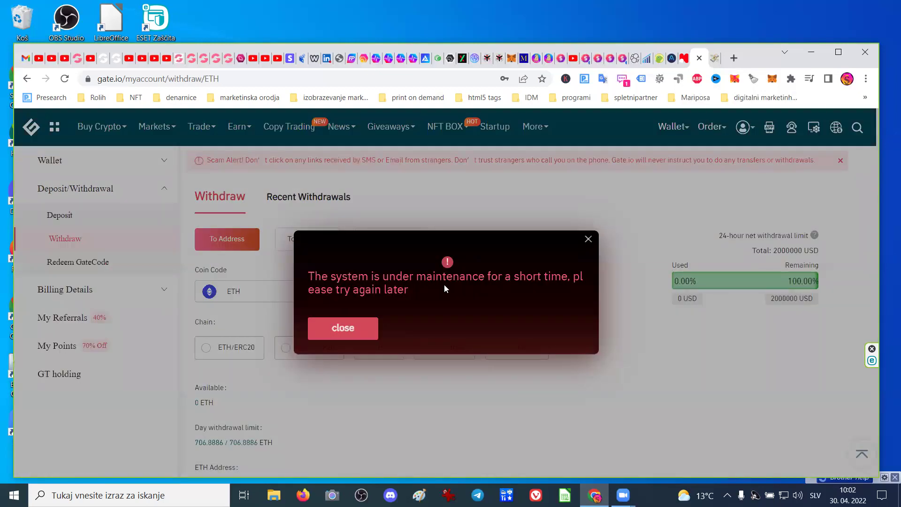
{"action": "left_click", "coordinate": [315, 324]}
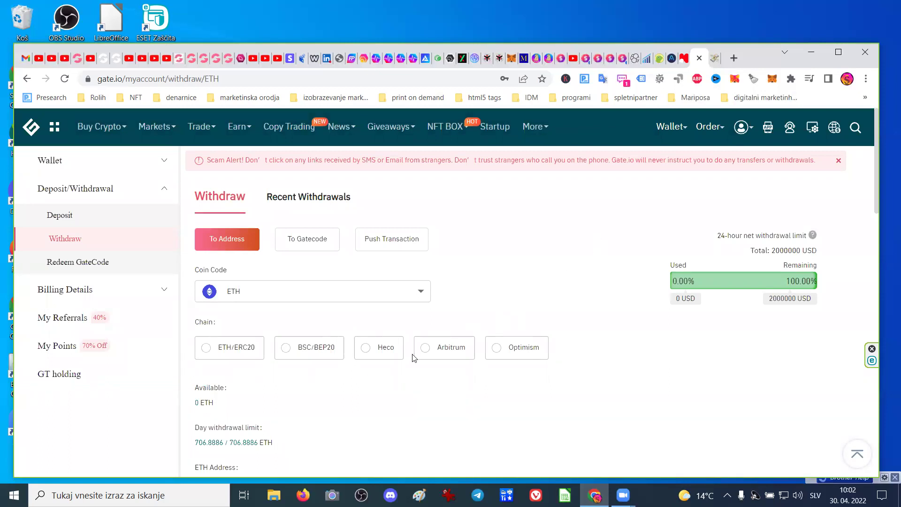
Try a withdrawal amount of 0.1 ETH and replace it with 0.2 ETH.
{"action": "scroll", "coordinate": [407, 412], "scroll_direction": "down", "scroll_amount": 1}
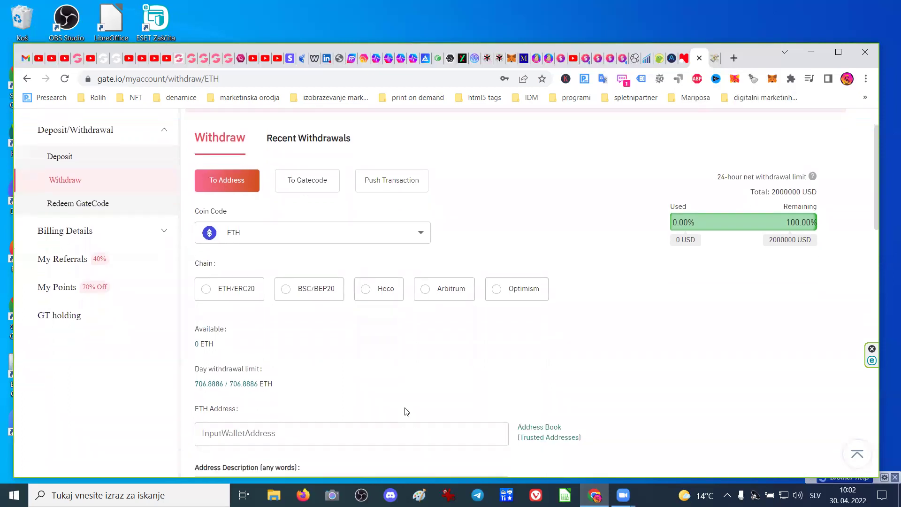
{"action": "scroll", "coordinate": [248, 370], "scroll_direction": "down", "scroll_amount": 2}
{"action": "scroll", "coordinate": [231, 368], "scroll_direction": "down", "scroll_amount": 1}
{"action": "left_click", "coordinate": [231, 379]}
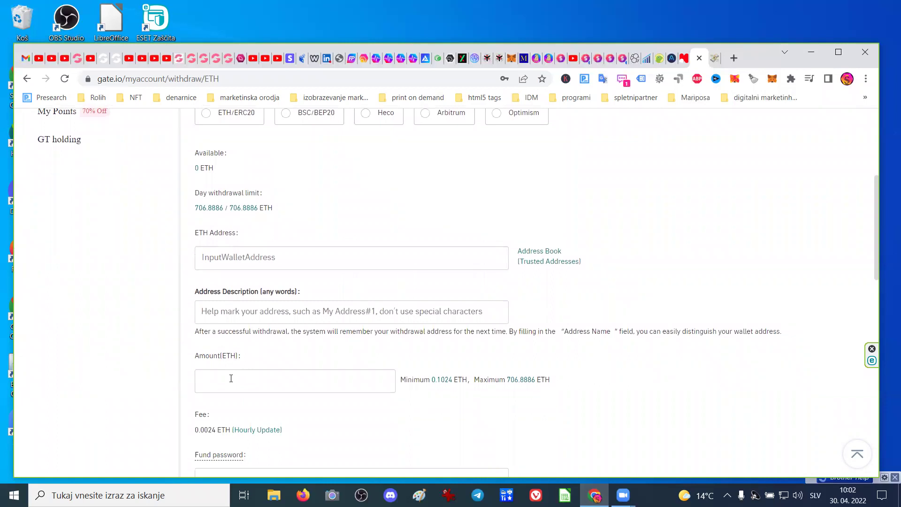
{"action": "type", "text": "0.1"}
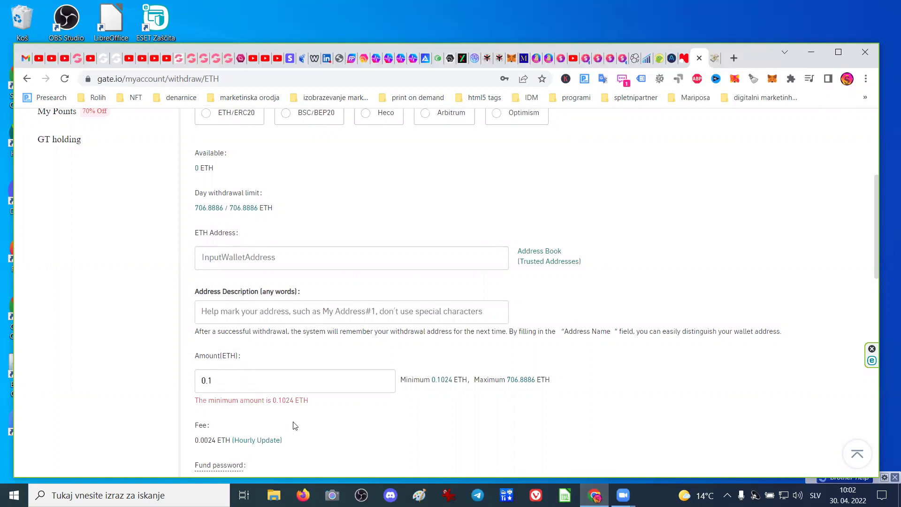
{"action": "double_click", "coordinate": [207, 377]}
{"action": "type", "text": "0.1"}
{"action": "scroll", "coordinate": [210, 376], "scroll_direction": "down", "scroll_amount": 1}
{"action": "key", "text": "BackSpace"}
{"action": "type", "text": "2"}
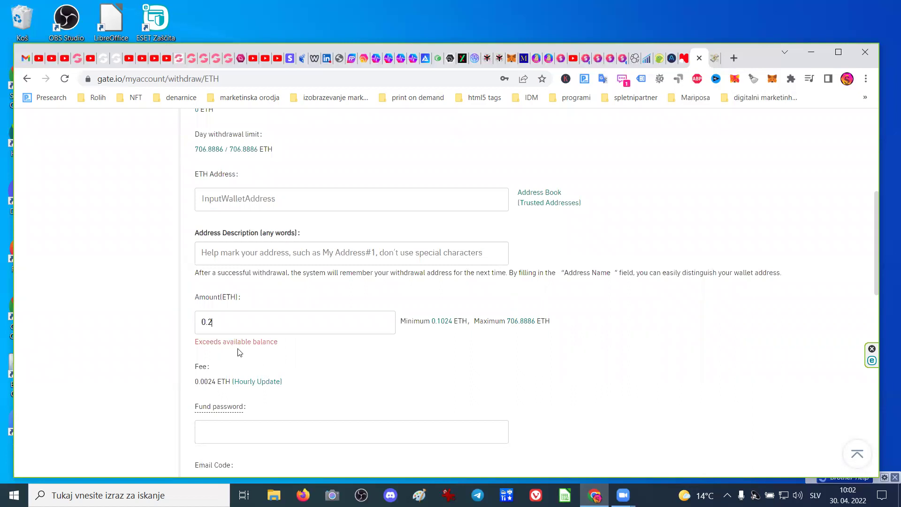
{"action": "scroll", "coordinate": [359, 396], "scroll_direction": "up", "scroll_amount": 2}
{"action": "scroll", "coordinate": [362, 415], "scroll_direction": "down", "scroll_amount": 1}
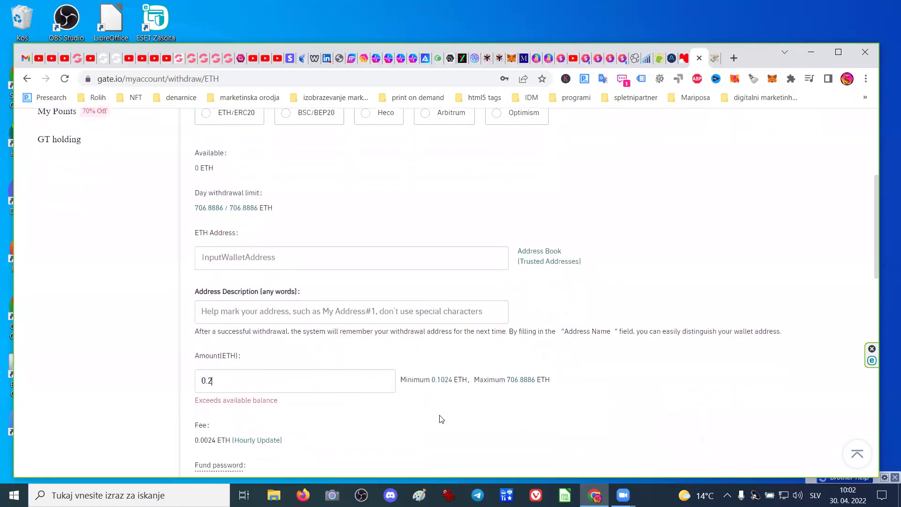
Choose the ETH/ERC20 chain for the ETH withdrawal and highlight its fee value.
{"action": "scroll", "coordinate": [441, 418], "scroll_direction": "up", "scroll_amount": 3}
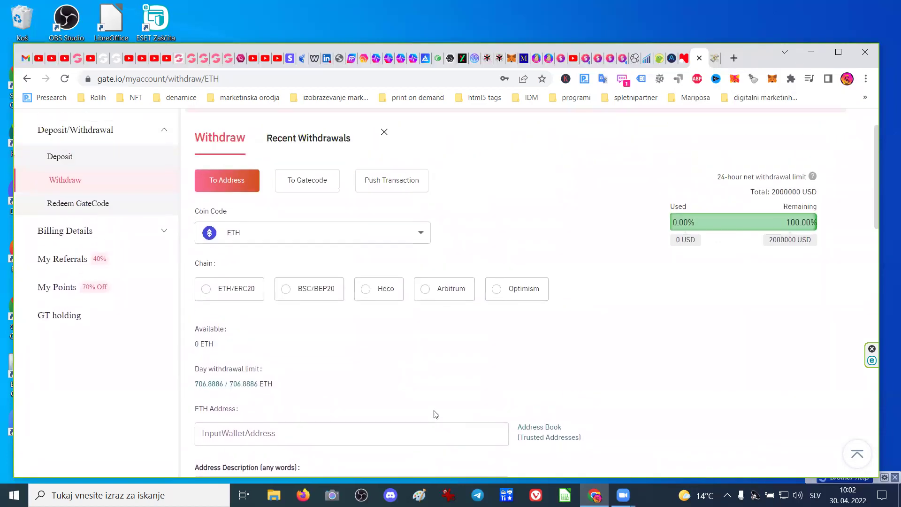
{"action": "left_click", "coordinate": [206, 289]}
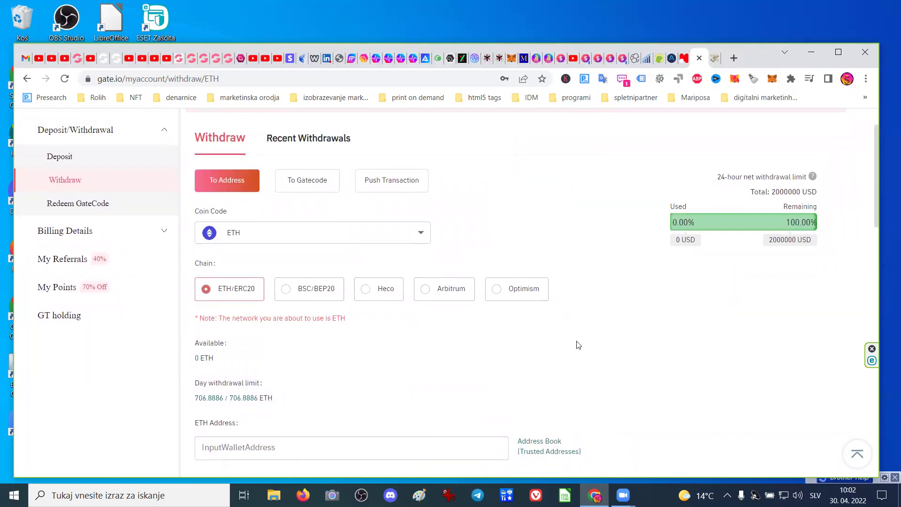
{"action": "scroll", "coordinate": [646, 319], "scroll_direction": "down", "scroll_amount": 1}
{"action": "scroll", "coordinate": [645, 319], "scroll_direction": "down", "scroll_amount": 2}
{"action": "scroll", "coordinate": [171, 432], "scroll_direction": "down", "scroll_amount": 1}
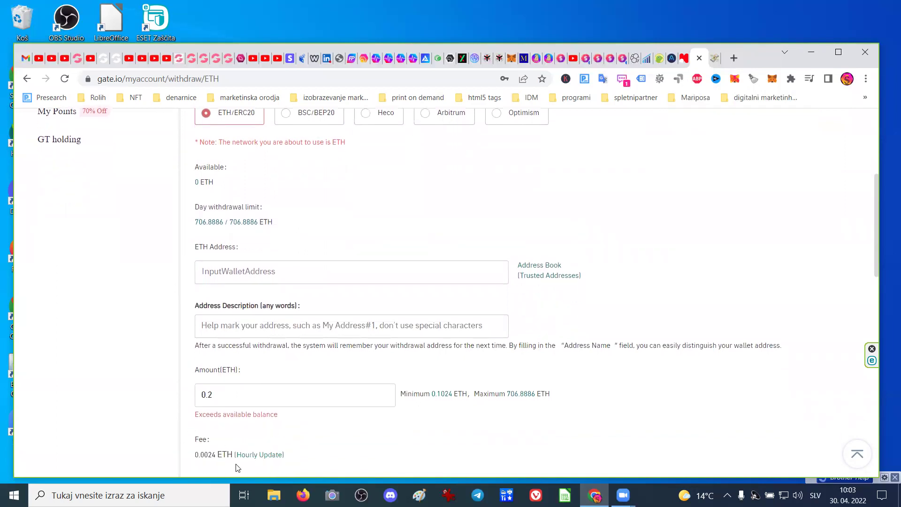
{"action": "scroll", "coordinate": [360, 430], "scroll_direction": "down", "scroll_amount": 3}
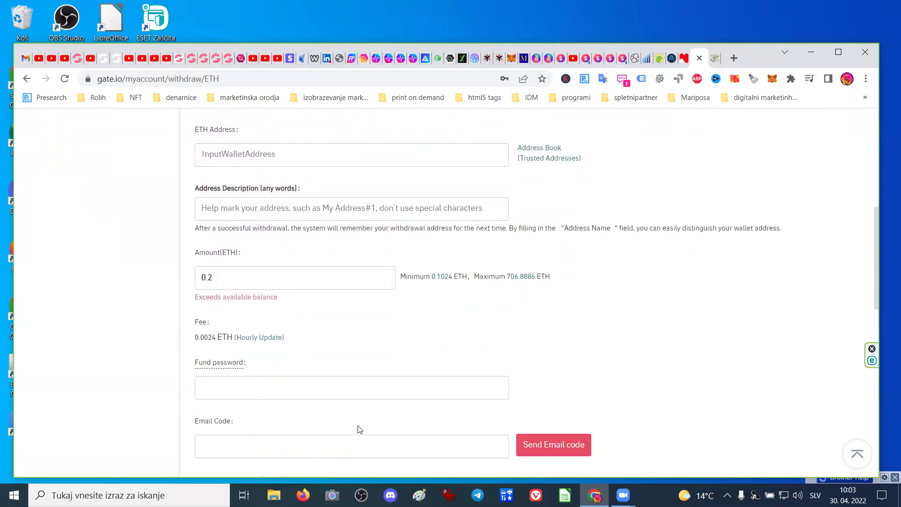
{"action": "double_click", "coordinate": [215, 335]}
Switch to CoinGecko and open the Ethereum coin page from the market cap list.
{"action": "left_click", "coordinate": [659, 58]}
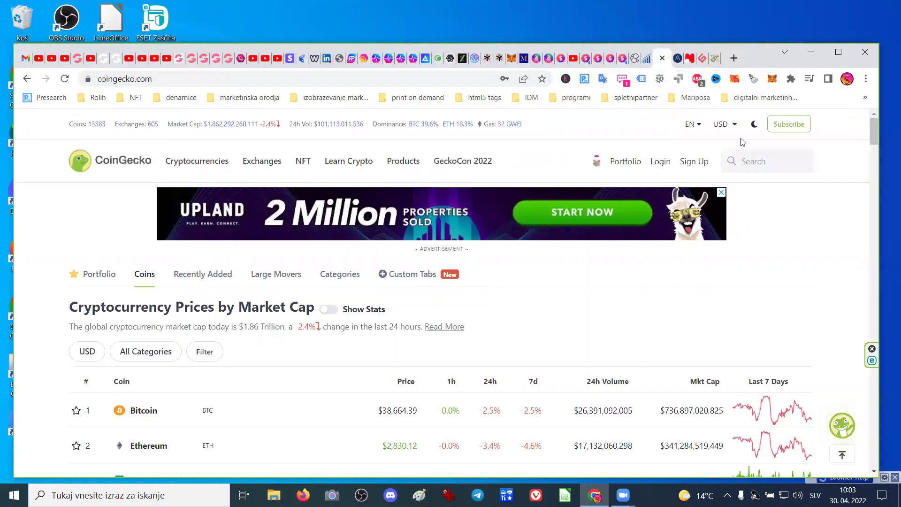
{"action": "left_click", "coordinate": [753, 162]}
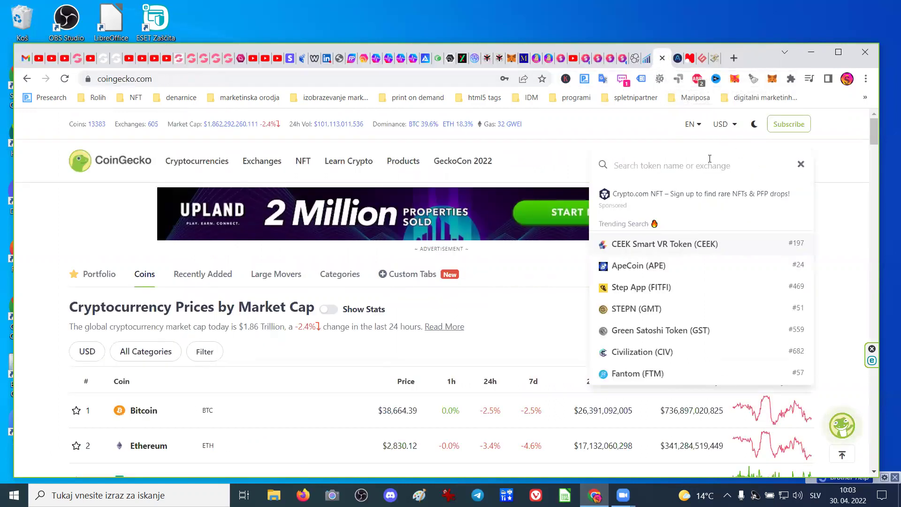
{"action": "left_click", "coordinate": [115, 160]}
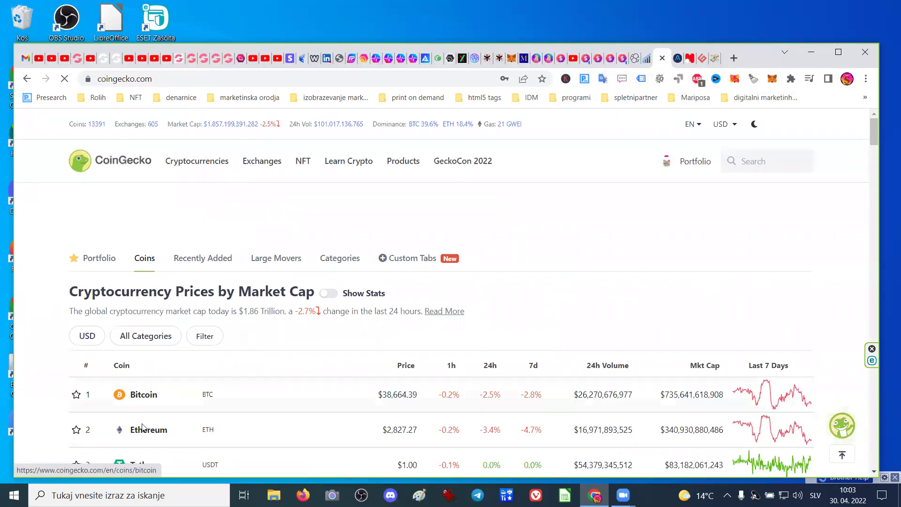
{"action": "left_click", "coordinate": [141, 436]}
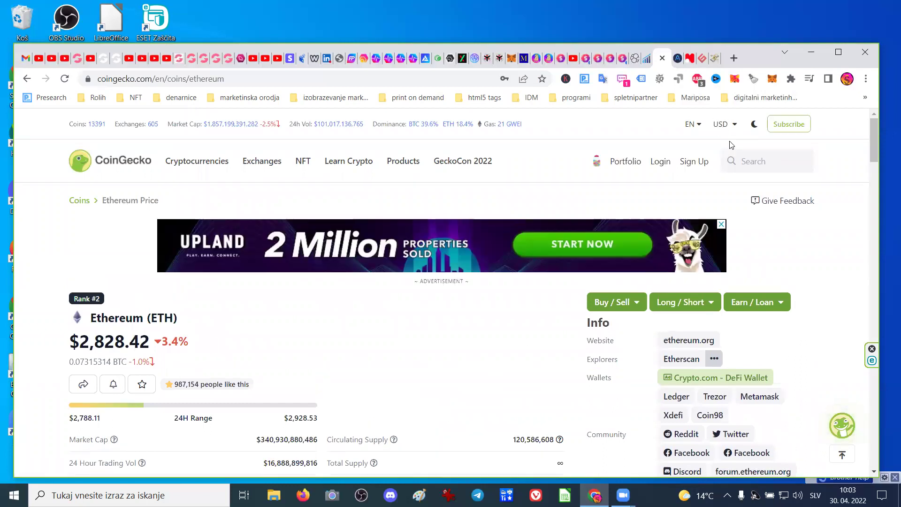
{"action": "scroll", "coordinate": [417, 403], "scroll_direction": "down", "scroll_amount": 2}
{"action": "scroll", "coordinate": [432, 401], "scroll_direction": "up", "scroll_amount": 2}
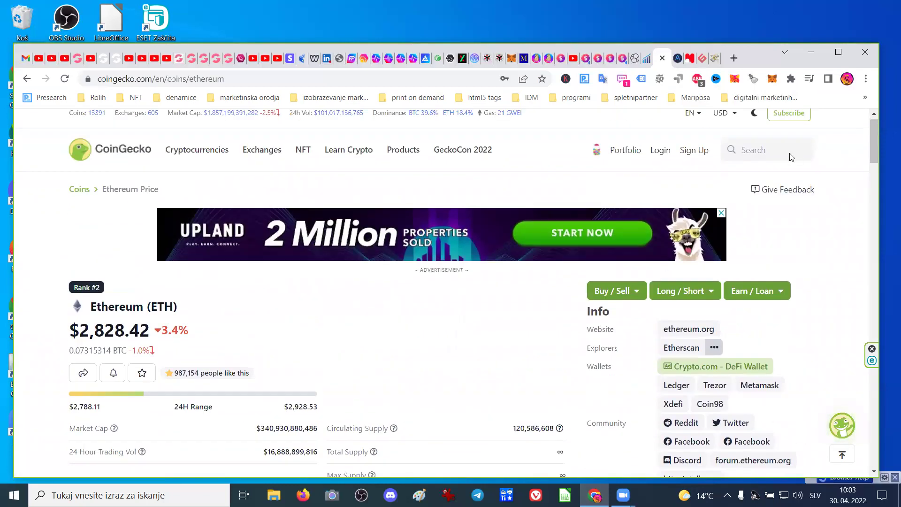
{"action": "left_click", "coordinate": [754, 165]}
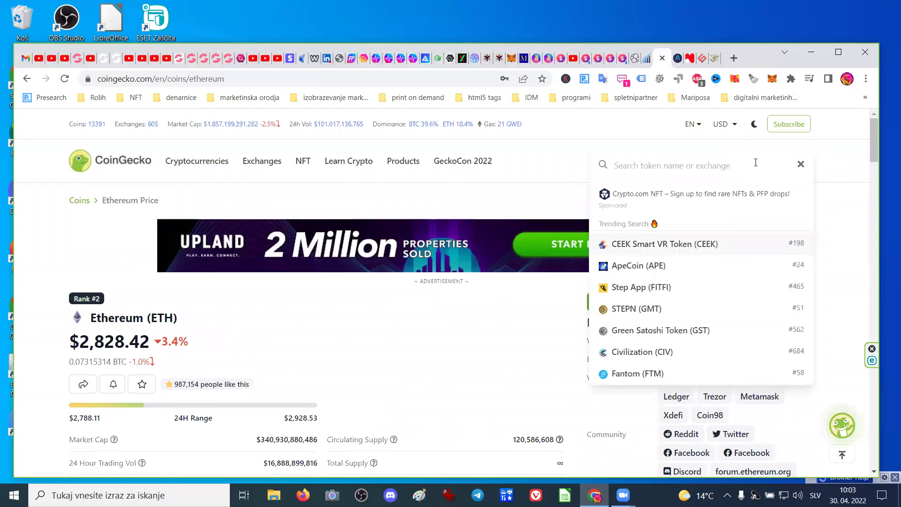
{"action": "left_click", "coordinate": [469, 376]}
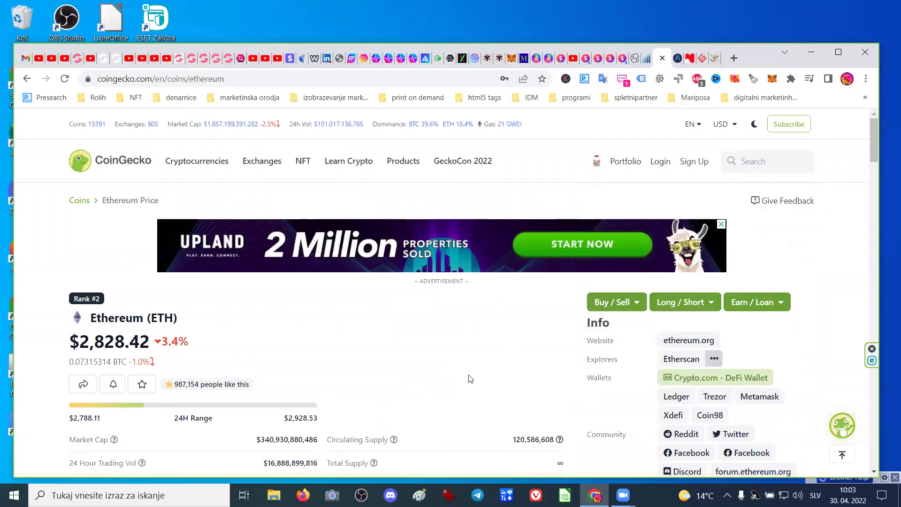
Convert 0.0024 ETH to USD with the converter on the Ethereum page.
{"action": "scroll", "coordinate": [516, 356], "scroll_direction": "down", "scroll_amount": 4}
{"action": "scroll", "coordinate": [543, 331], "scroll_direction": "down", "scroll_amount": 3}
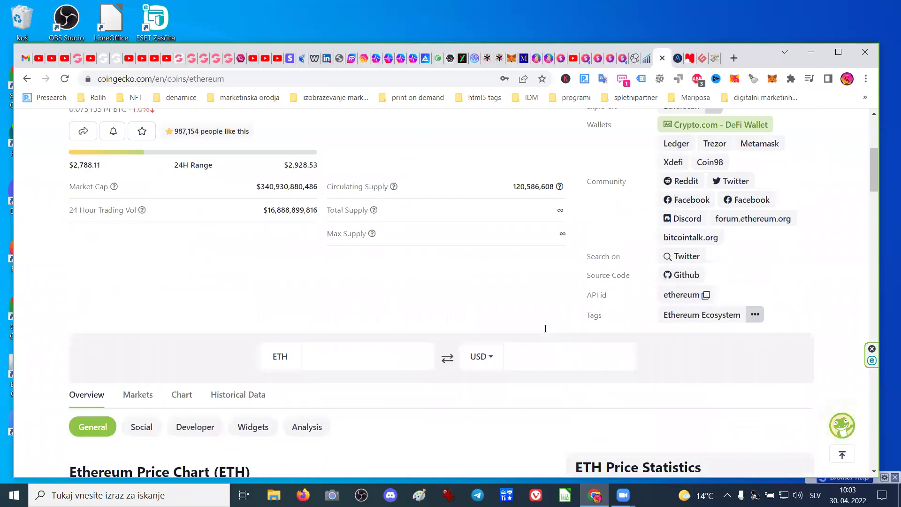
{"action": "left_click", "coordinate": [353, 321]}
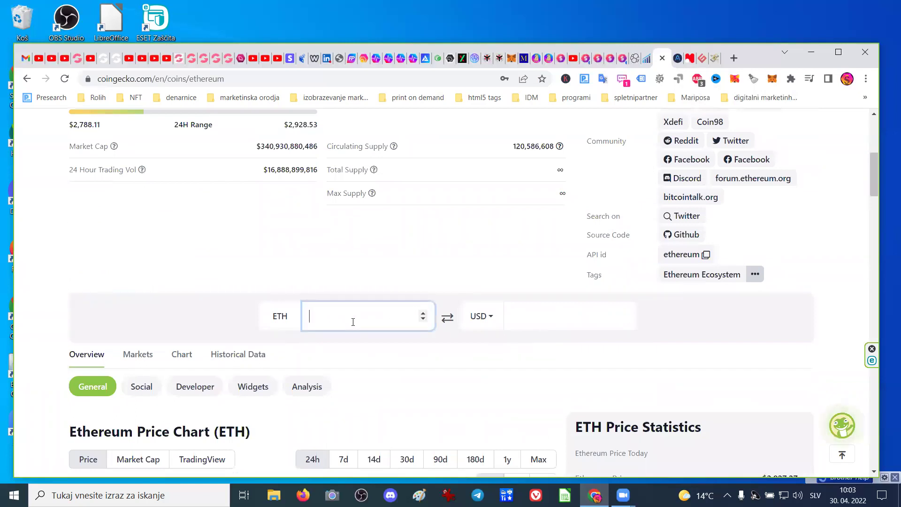
{"action": "type", "text": "0.0024"}
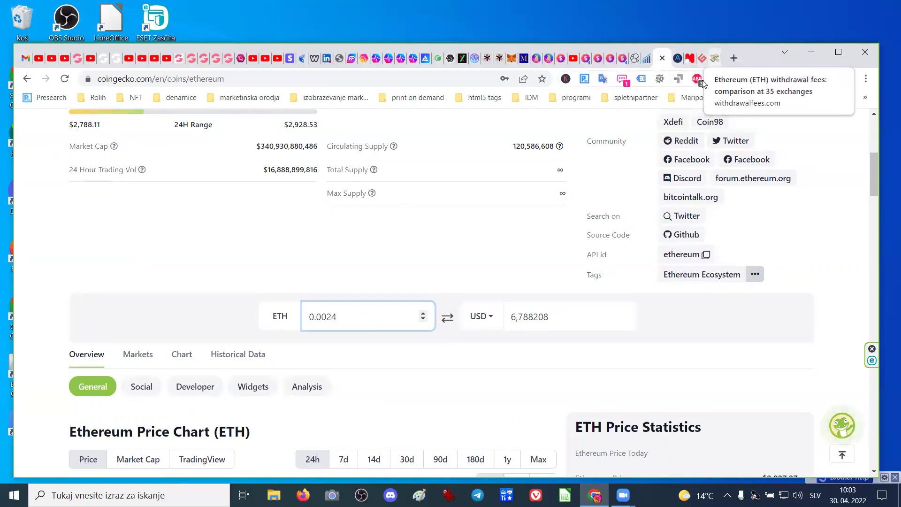
Return to the Gate.io withdrawal page, switch the ETH chain to BSC/BEP20 and check its fee.
{"action": "left_click", "coordinate": [703, 63]}
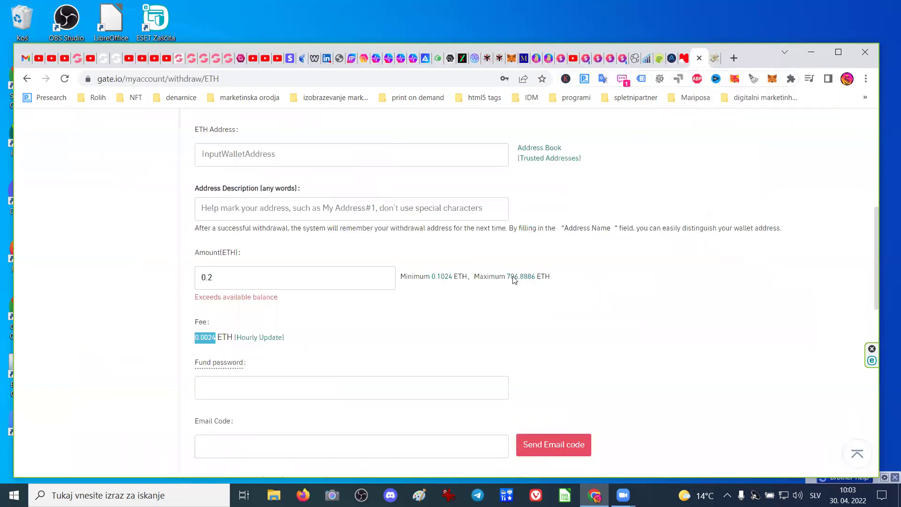
{"action": "scroll", "coordinate": [334, 348], "scroll_direction": "up", "scroll_amount": 5}
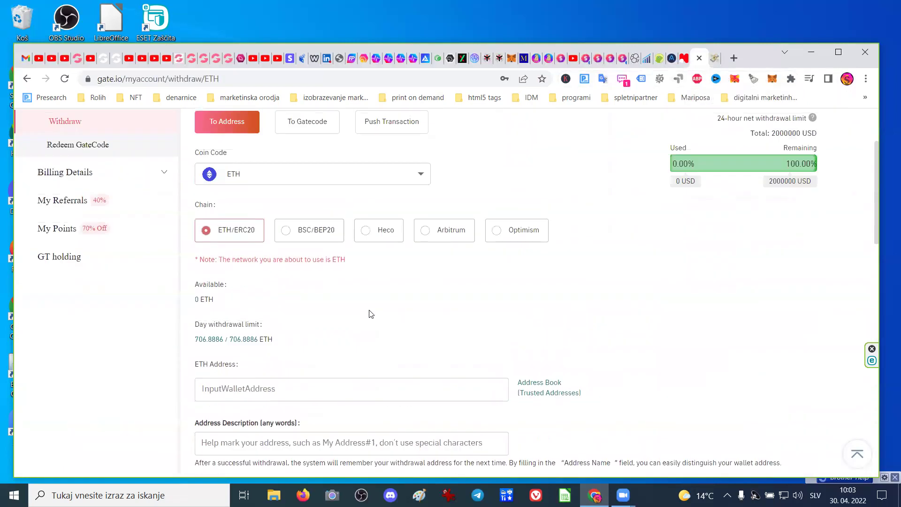
{"action": "left_click", "coordinate": [287, 232]}
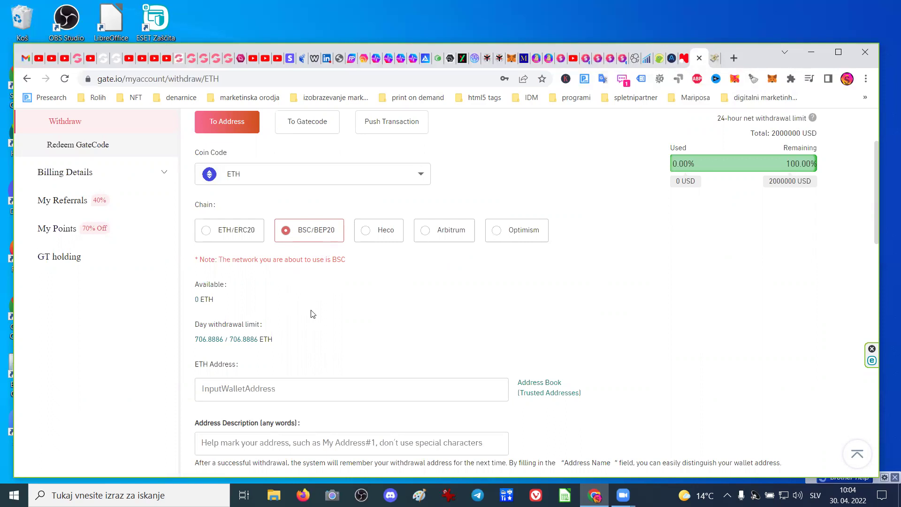
{"action": "scroll", "coordinate": [343, 331], "scroll_direction": "down", "scroll_amount": 2}
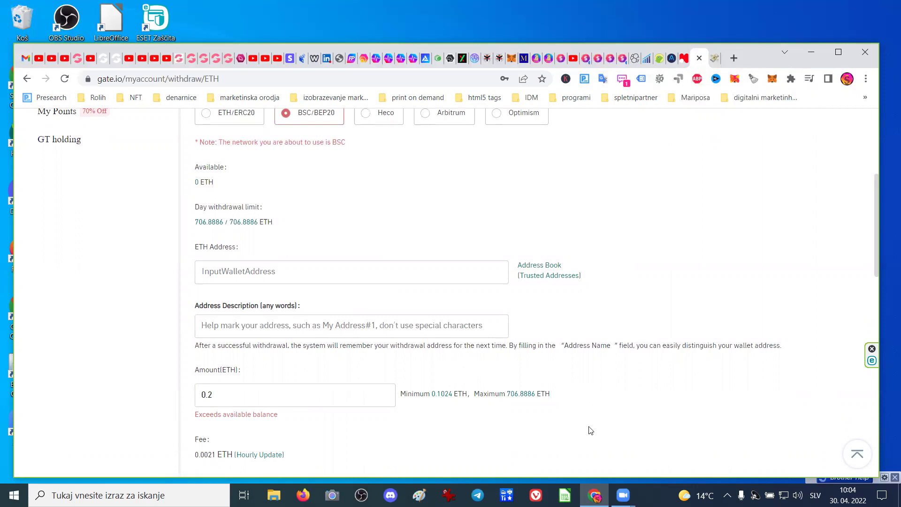
Review the fields of the ETH withdrawal form and copy the fee value for the BSC/BEP20 chain.
{"action": "scroll", "coordinate": [587, 425], "scroll_direction": "down", "scroll_amount": 2}
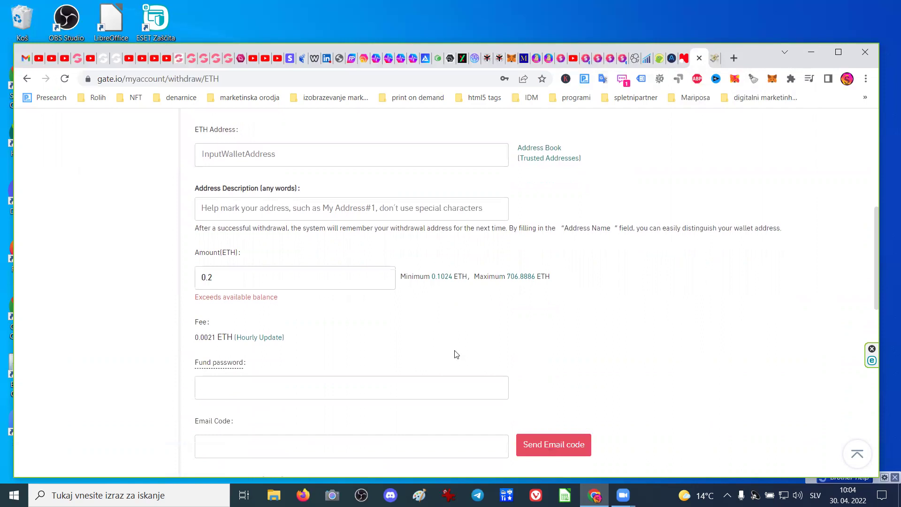
{"action": "scroll", "coordinate": [376, 321], "scroll_direction": "down", "scroll_amount": 1}
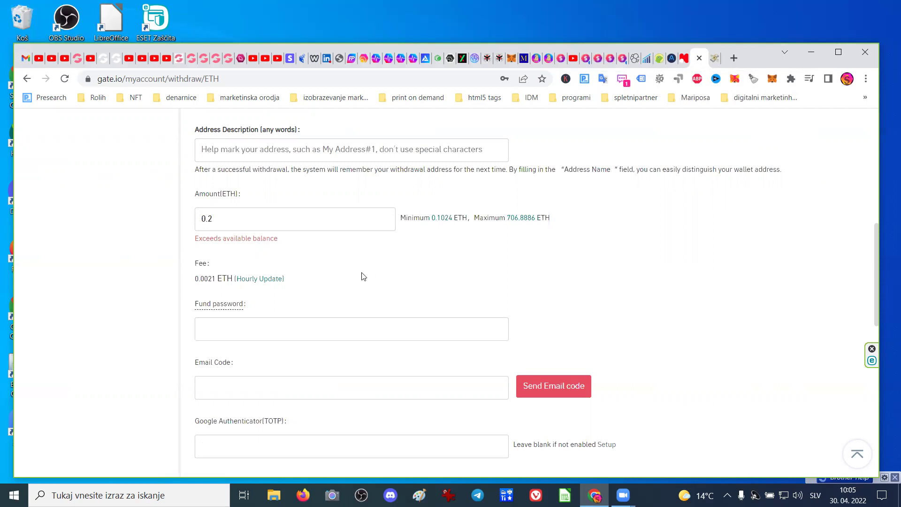
{"action": "scroll", "coordinate": [362, 274], "scroll_direction": "down", "scroll_amount": 2}
{"action": "scroll", "coordinate": [362, 273], "scroll_direction": "up", "scroll_amount": 2}
{"action": "left_click_drag", "start_coordinate": [212, 278], "coordinate": [192, 282]}
{"action": "key", "text": "ctrl+c"}
Switch to CoinGecko and convert 0.002 ETH to USD with the converter on the Ethereum page.
{"action": "left_click", "coordinate": [656, 66]}
{"action": "left_click_drag", "start_coordinate": [337, 316], "coordinate": [289, 315]}
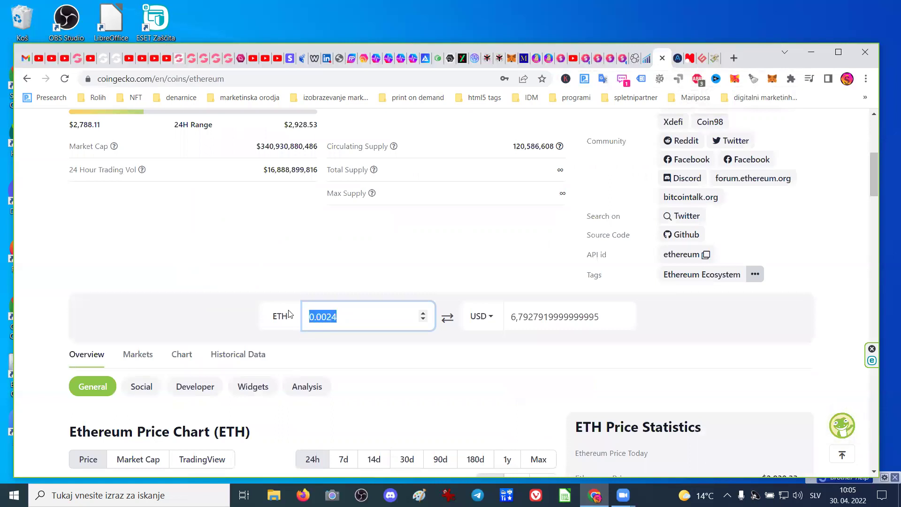
{"action": "key", "text": "ctrl+v"}
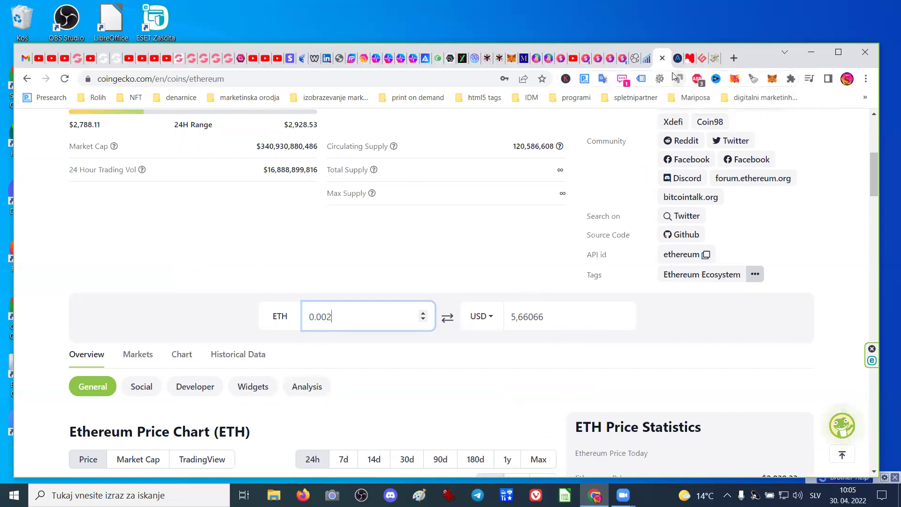
Return to the Gate.io withdrawal page, switch the ETH chain back to ETH/ERC20 and check its fee.
{"action": "left_click", "coordinate": [696, 61]}
{"action": "scroll", "coordinate": [478, 321], "scroll_direction": "up", "scroll_amount": 3}
{"action": "scroll", "coordinate": [478, 322], "scroll_direction": "up", "scroll_amount": 3}
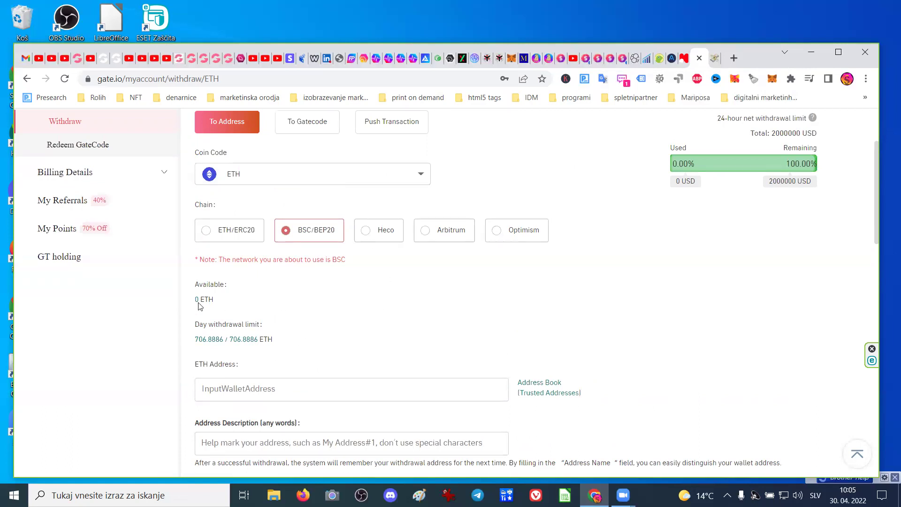
{"action": "left_click", "coordinate": [206, 231]}
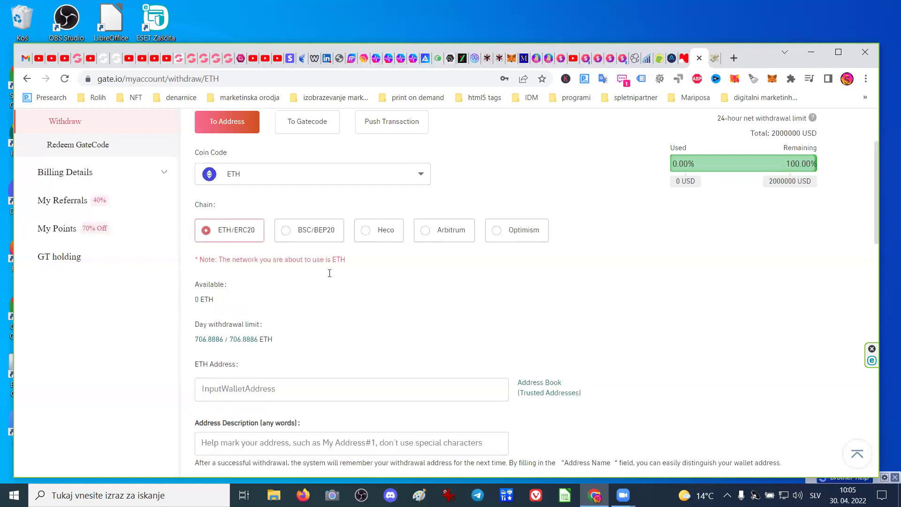
{"action": "scroll", "coordinate": [418, 300], "scroll_direction": "down", "scroll_amount": 3}
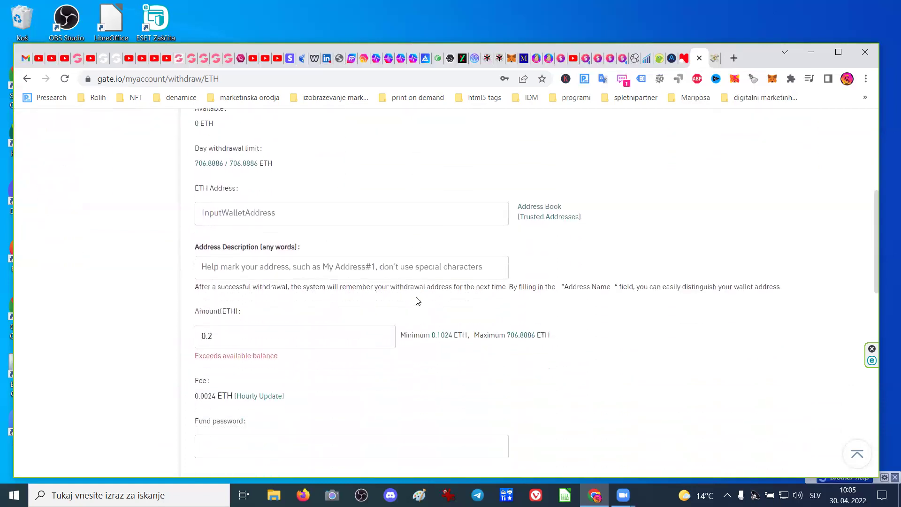
{"action": "scroll", "coordinate": [418, 300], "scroll_direction": "down", "scroll_amount": 1}
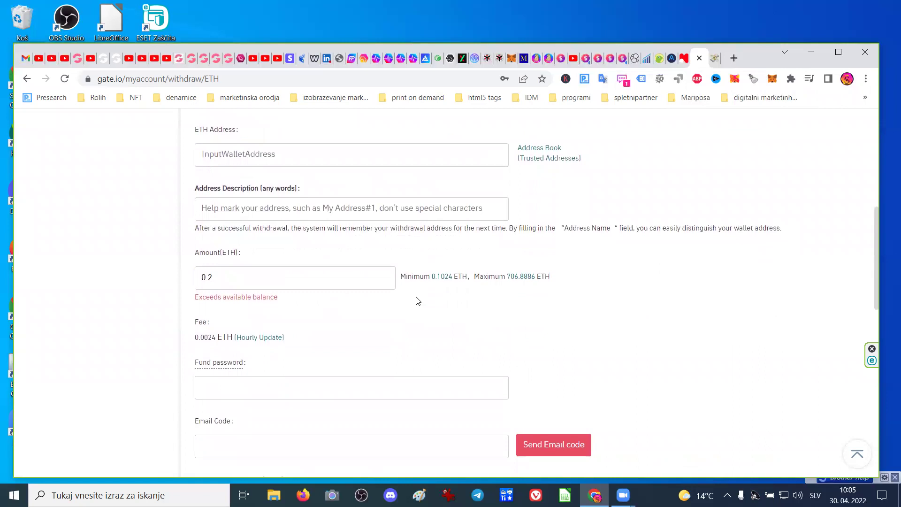
{"action": "scroll", "coordinate": [741, 324], "scroll_direction": "up", "scroll_amount": 6}
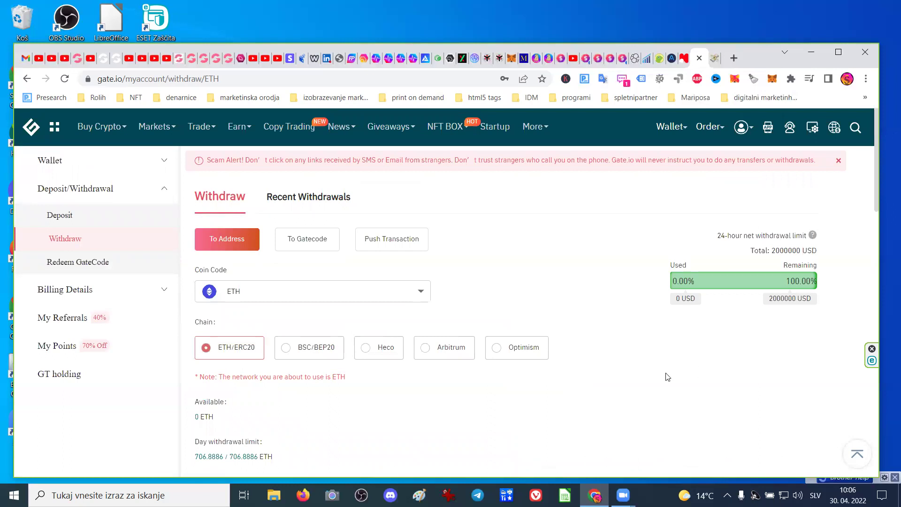
Review the whole ETH withdrawal page, from the coin and chain choice to the verification fields and recent withdrawals list.
{"action": "scroll", "coordinate": [506, 299], "scroll_direction": "down", "scroll_amount": 1}
{"action": "scroll", "coordinate": [506, 299], "scroll_direction": "up", "scroll_amount": 1}
{"action": "mouse_move", "coordinate": [742, 129]}
{"action": "scroll", "coordinate": [666, 340], "scroll_direction": "down", "scroll_amount": 15}
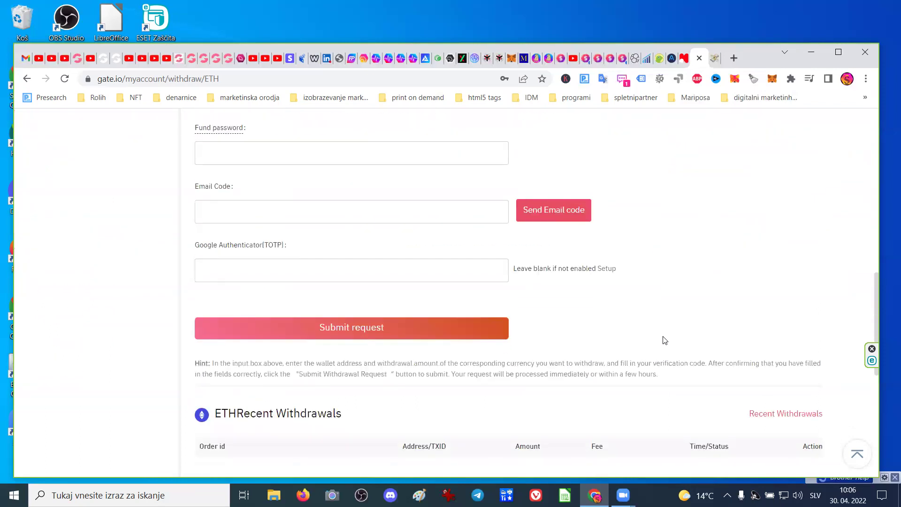
{"action": "scroll", "coordinate": [665, 340], "scroll_direction": "down", "scroll_amount": 4}
{"action": "scroll", "coordinate": [665, 340], "scroll_direction": "up", "scroll_amount": 19}
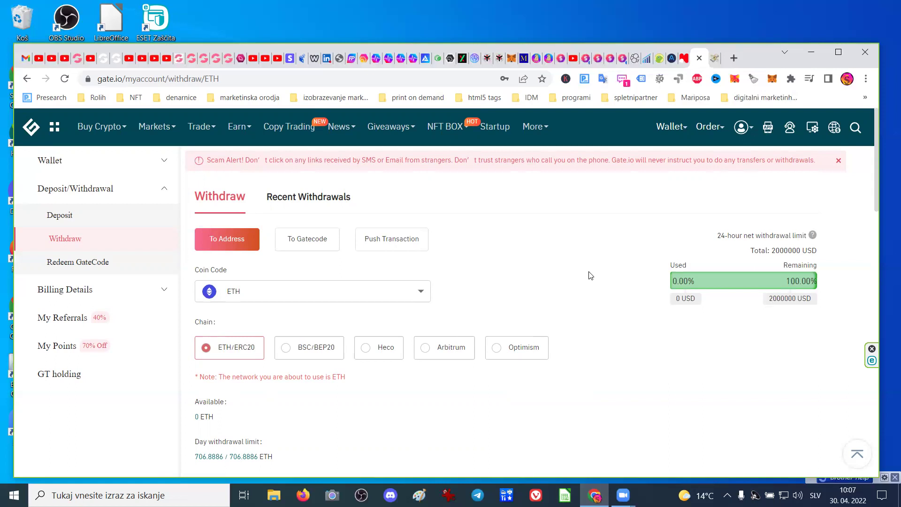
{"action": "scroll", "coordinate": [604, 308], "scroll_direction": "down", "scroll_amount": 15}
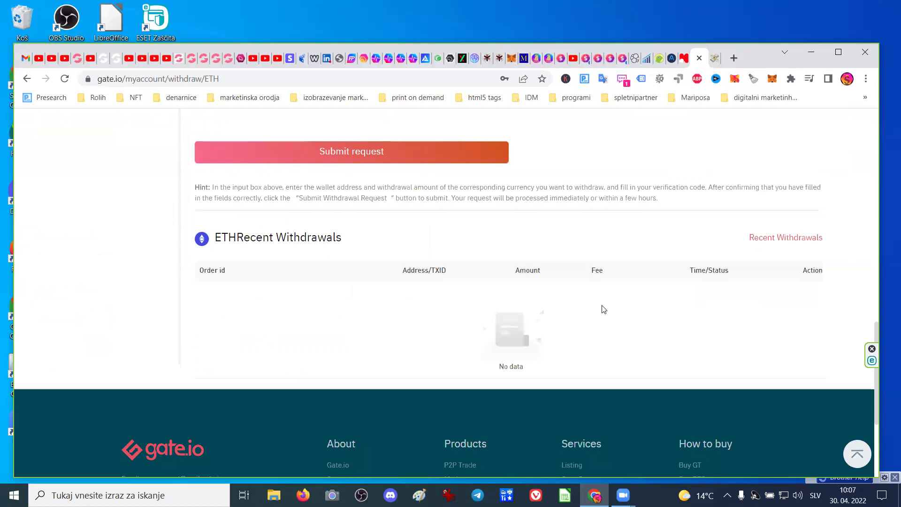
{"action": "scroll", "coordinate": [603, 309], "scroll_direction": "up", "scroll_amount": 15}
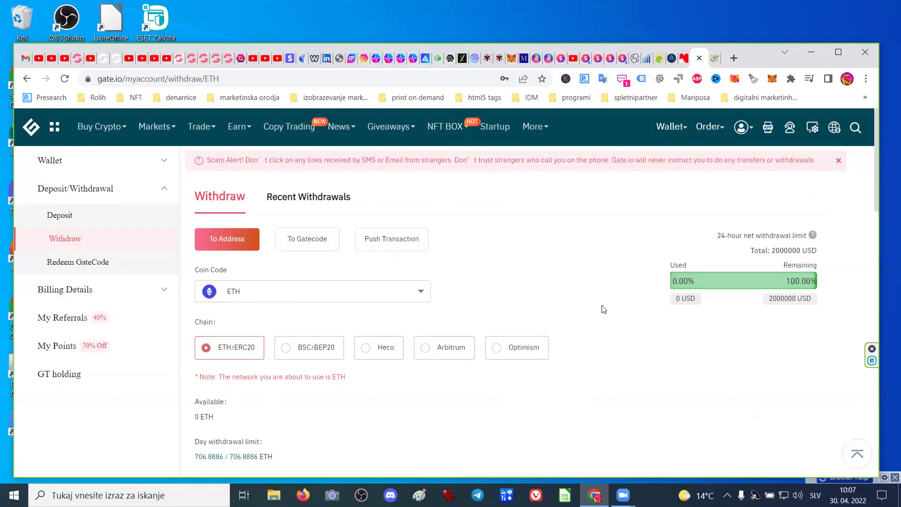